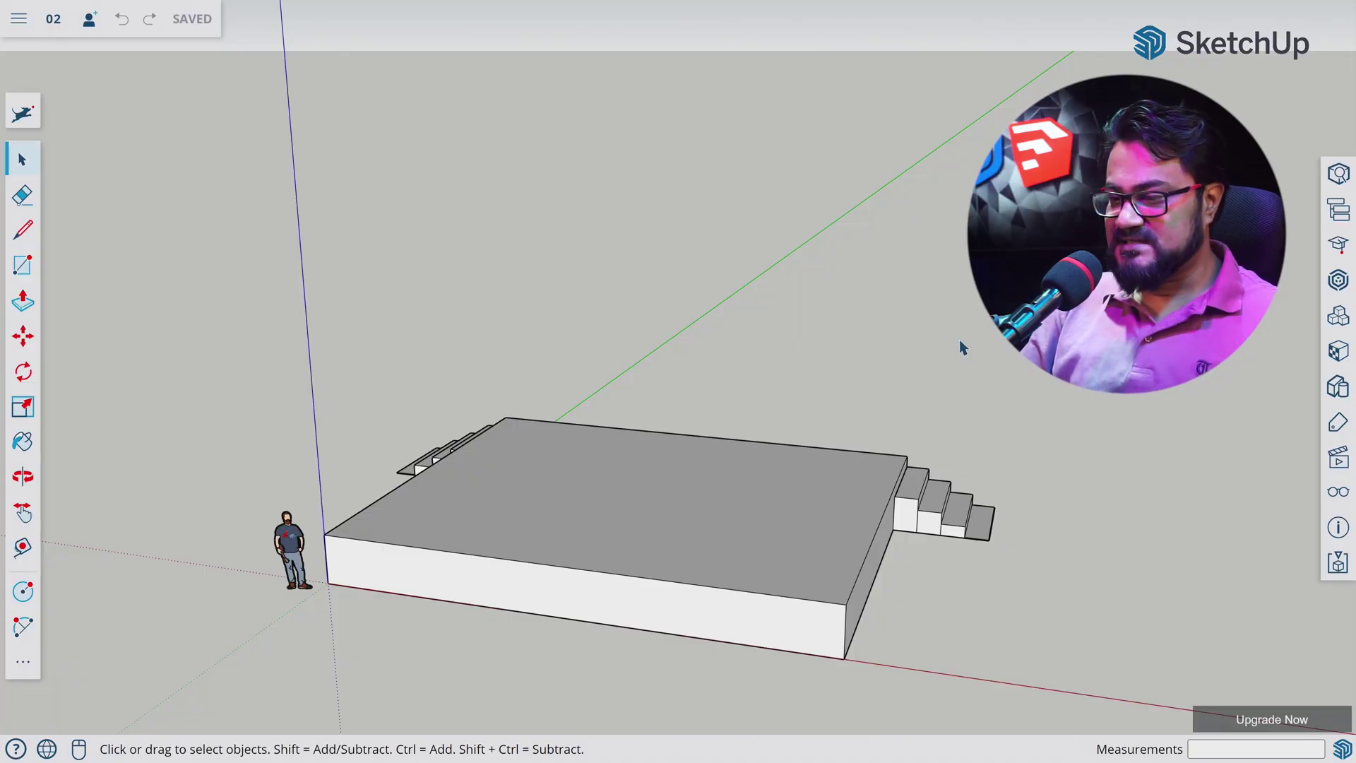
- Draw a 20' line along the stage's top front edge, starting at the corner beside the human figure
double_click(558, 534)
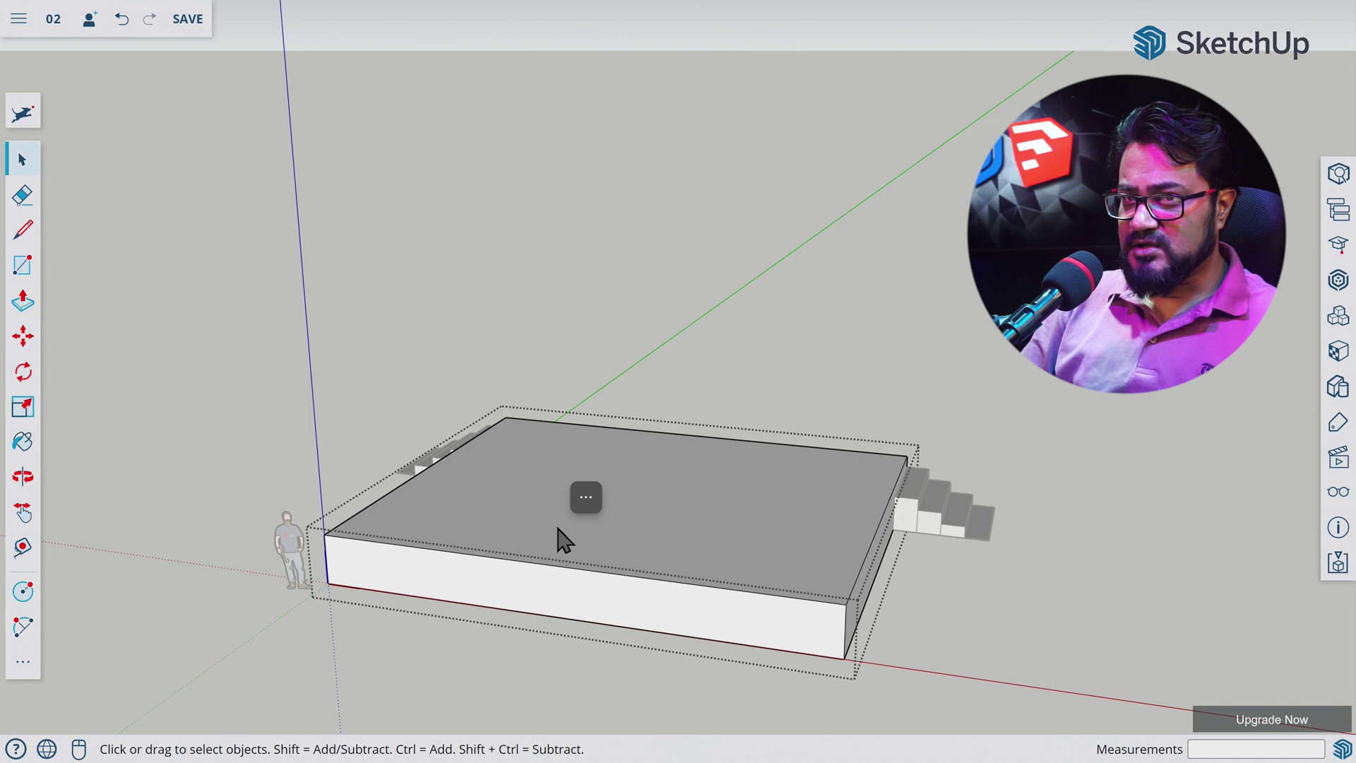
click(874, 427)
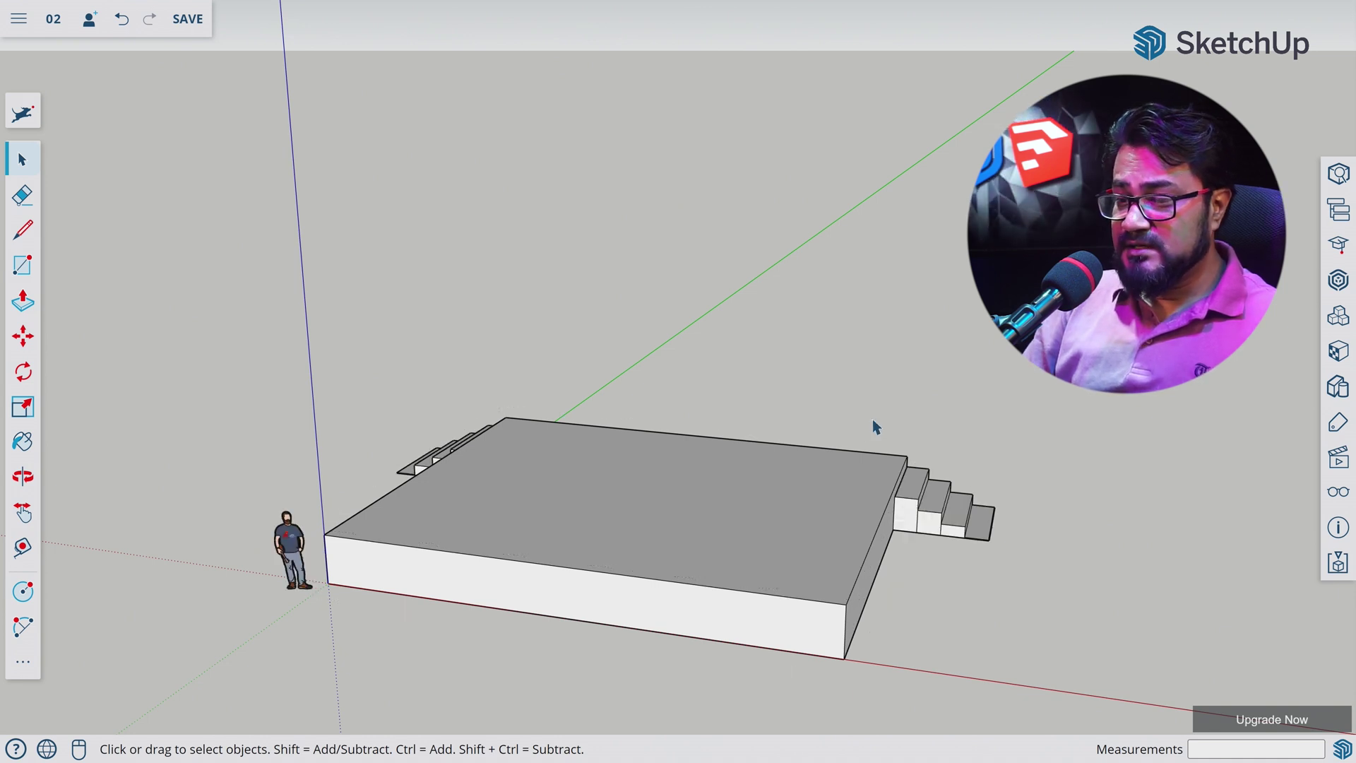
key(l)
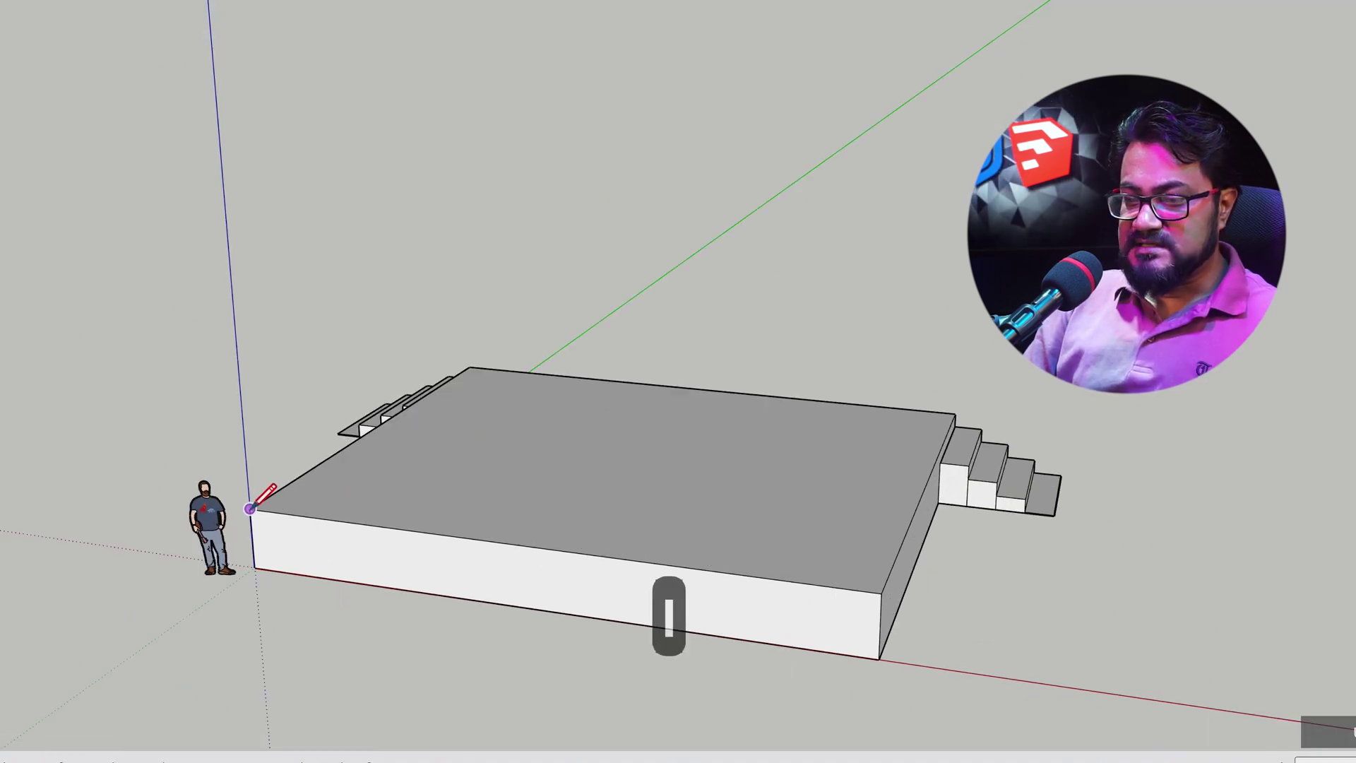
click(325, 535)
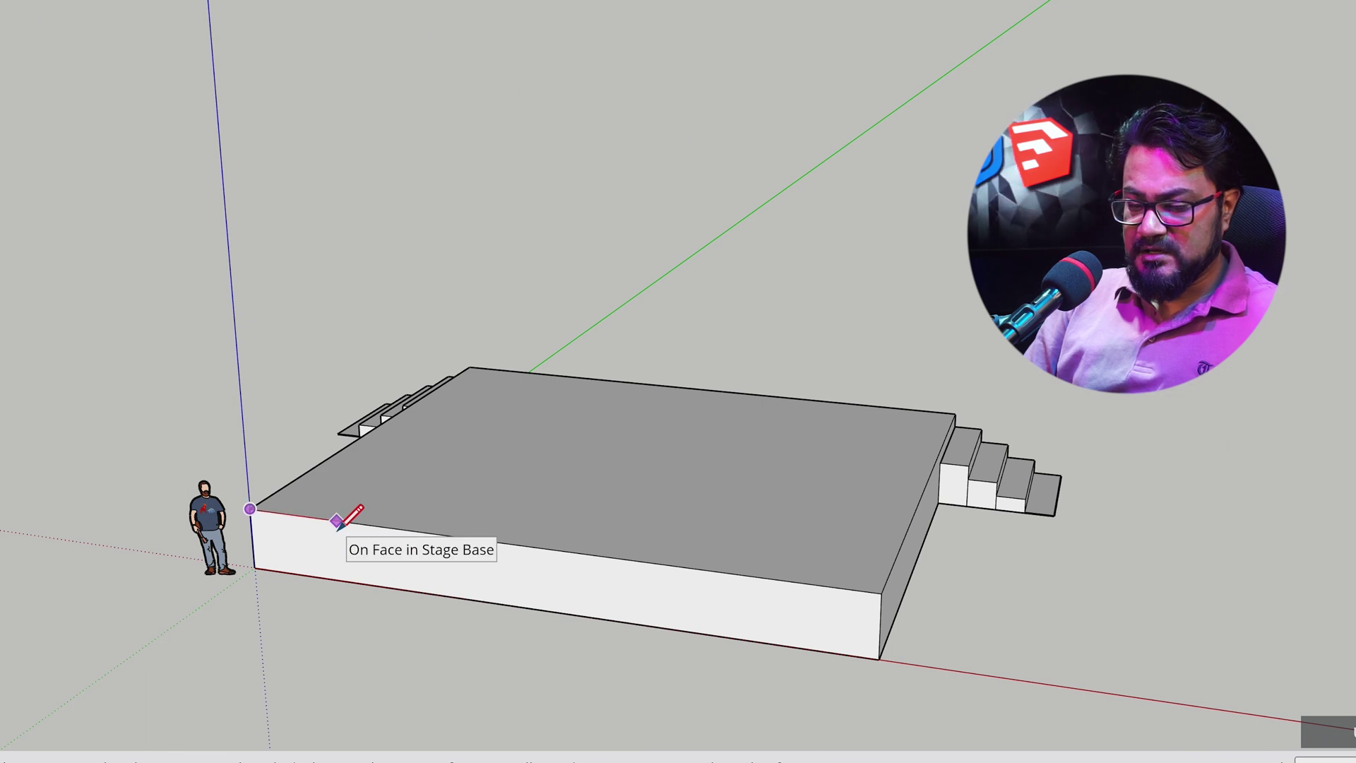
text(20')
key(Return)
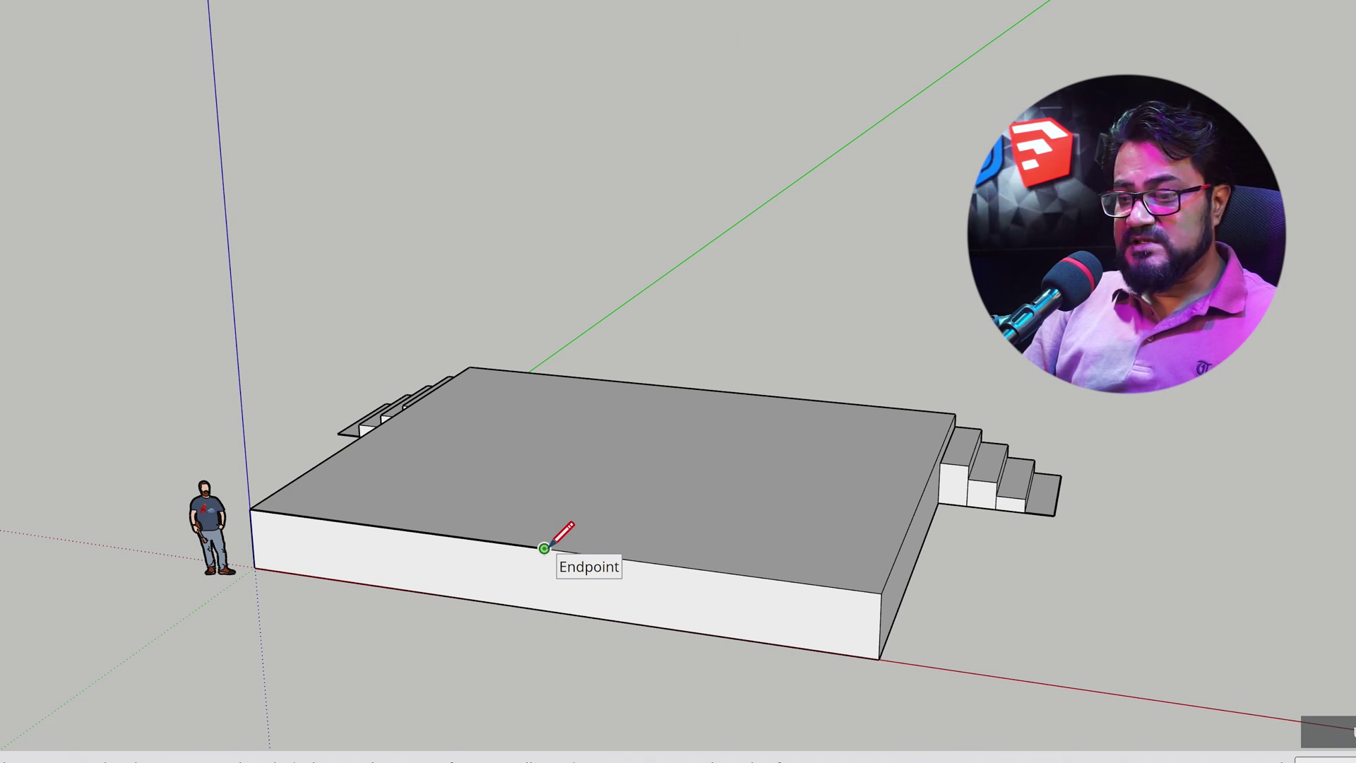
- Draw a horizontal circle with a 12' radius centred on the end of the 20' line
key(c)
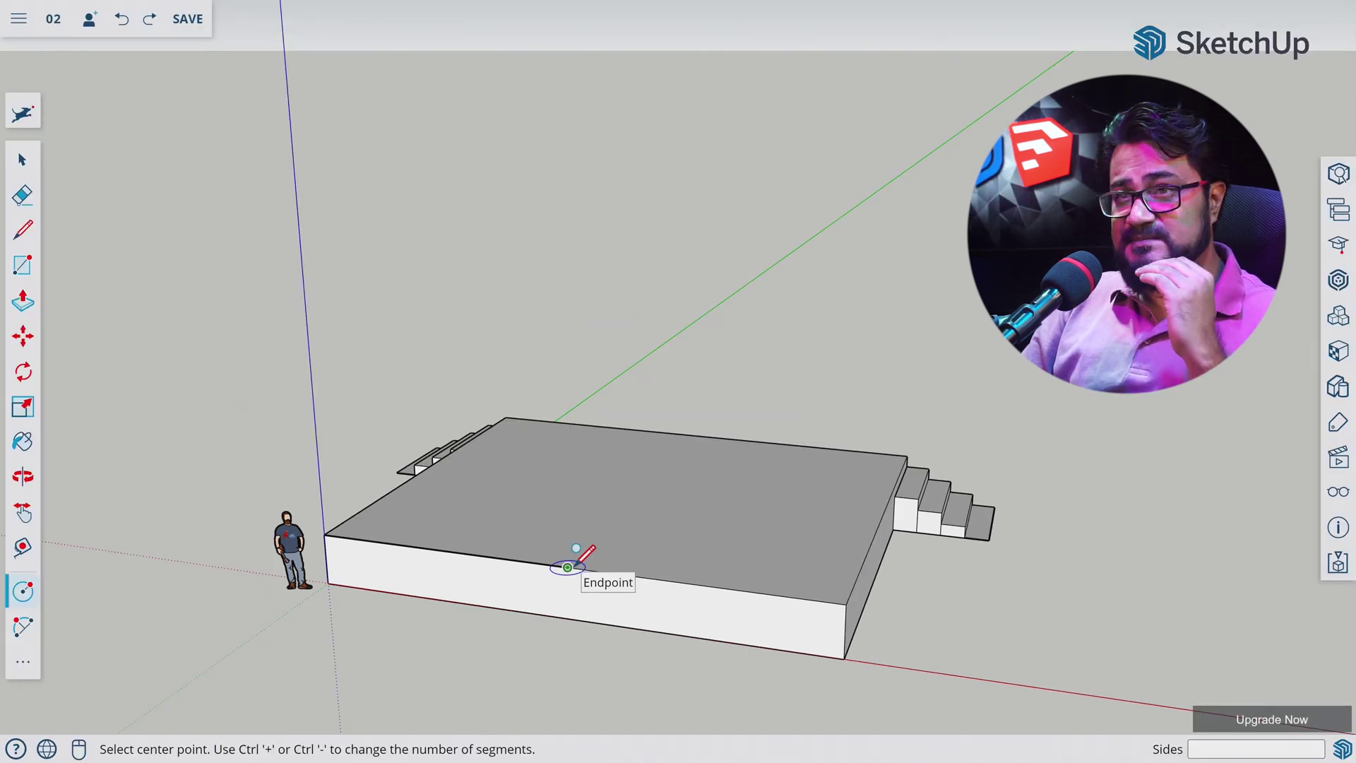
click(568, 567)
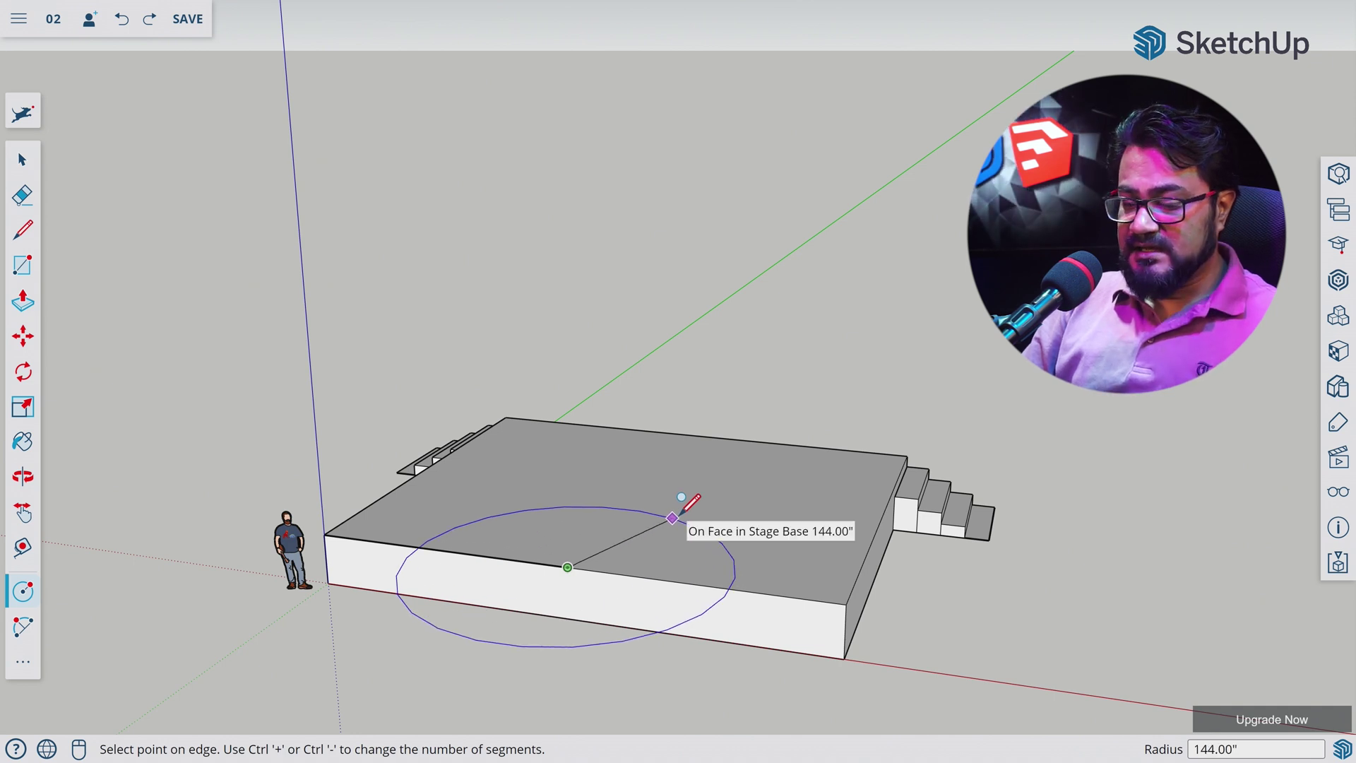
text(12')
key(Return)
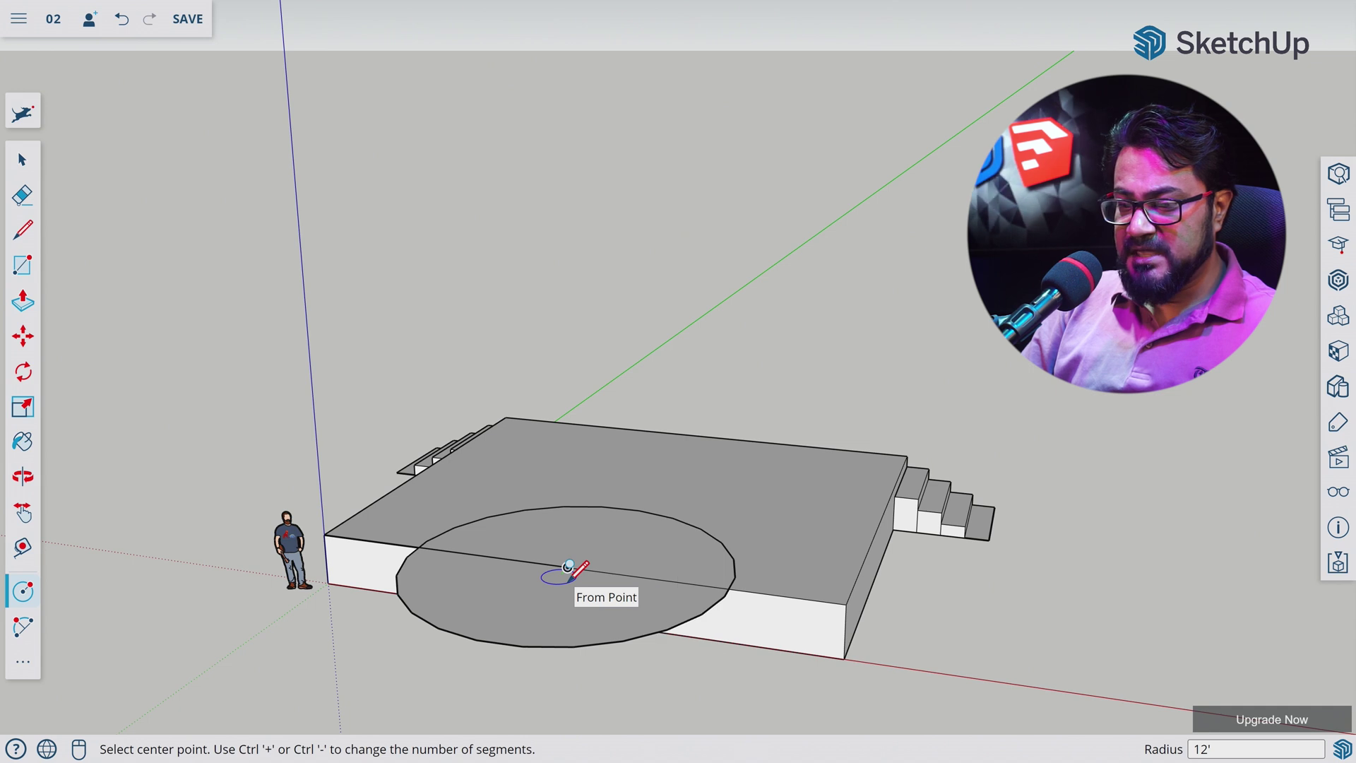
- Push/Pull the circle's overhanging face down to the level of the stage's bottom corner
key(p)
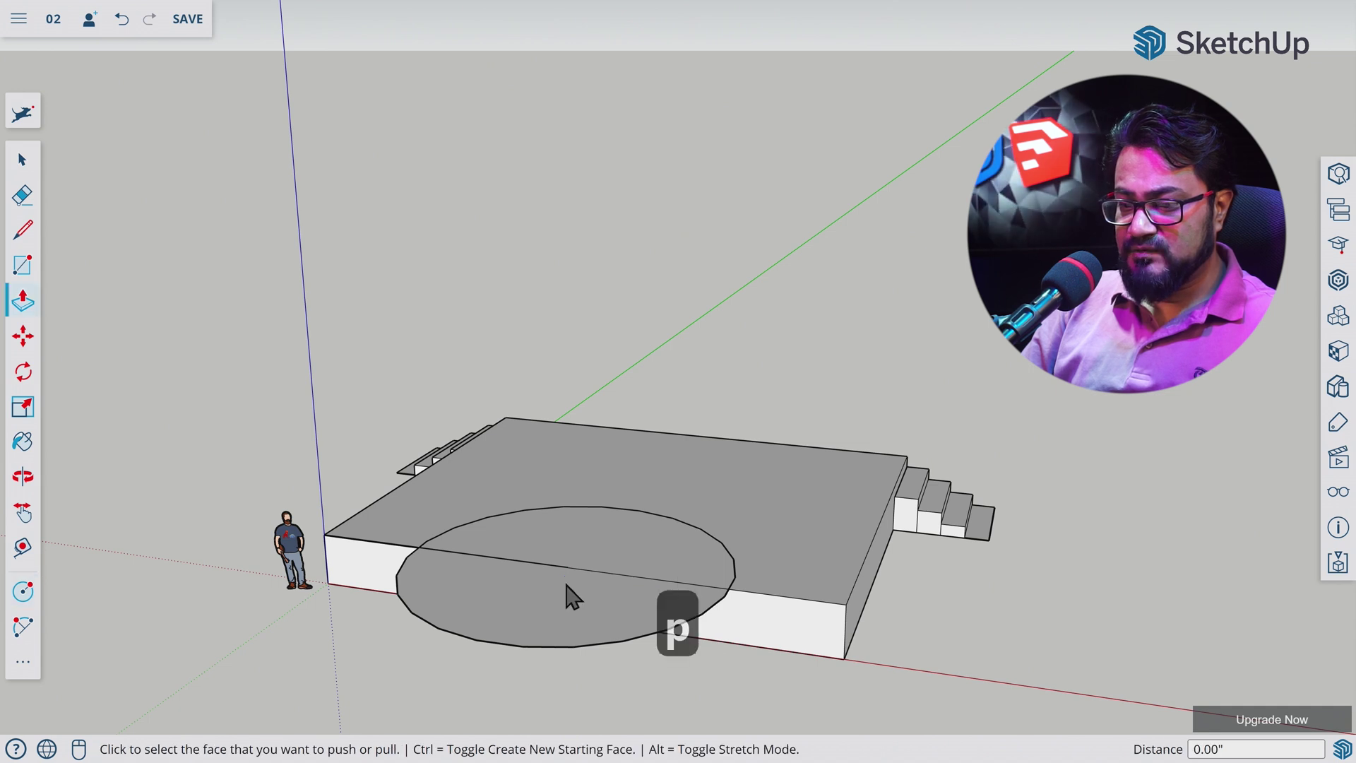
click(626, 626)
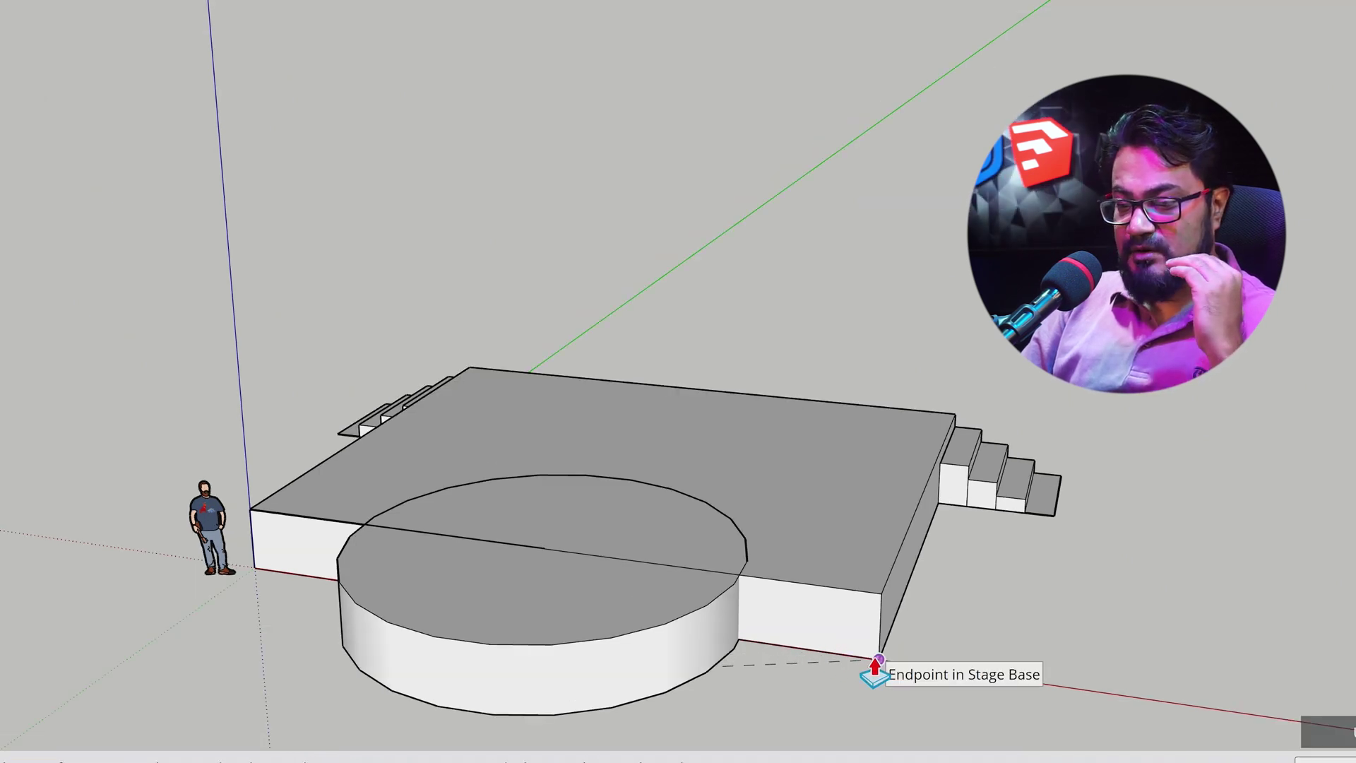
click(876, 664)
- Erase the back arc of the circle lying on the stage's top face
key(e)
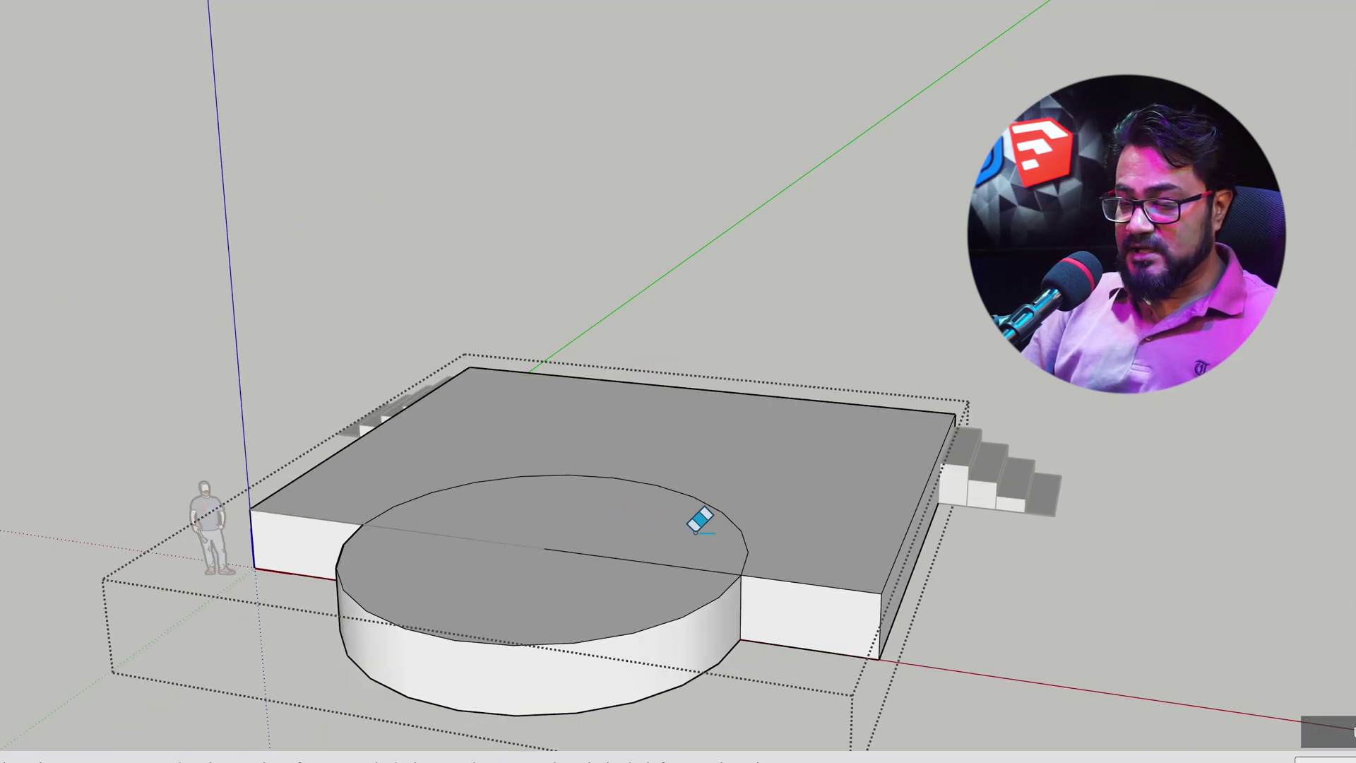
key(e)
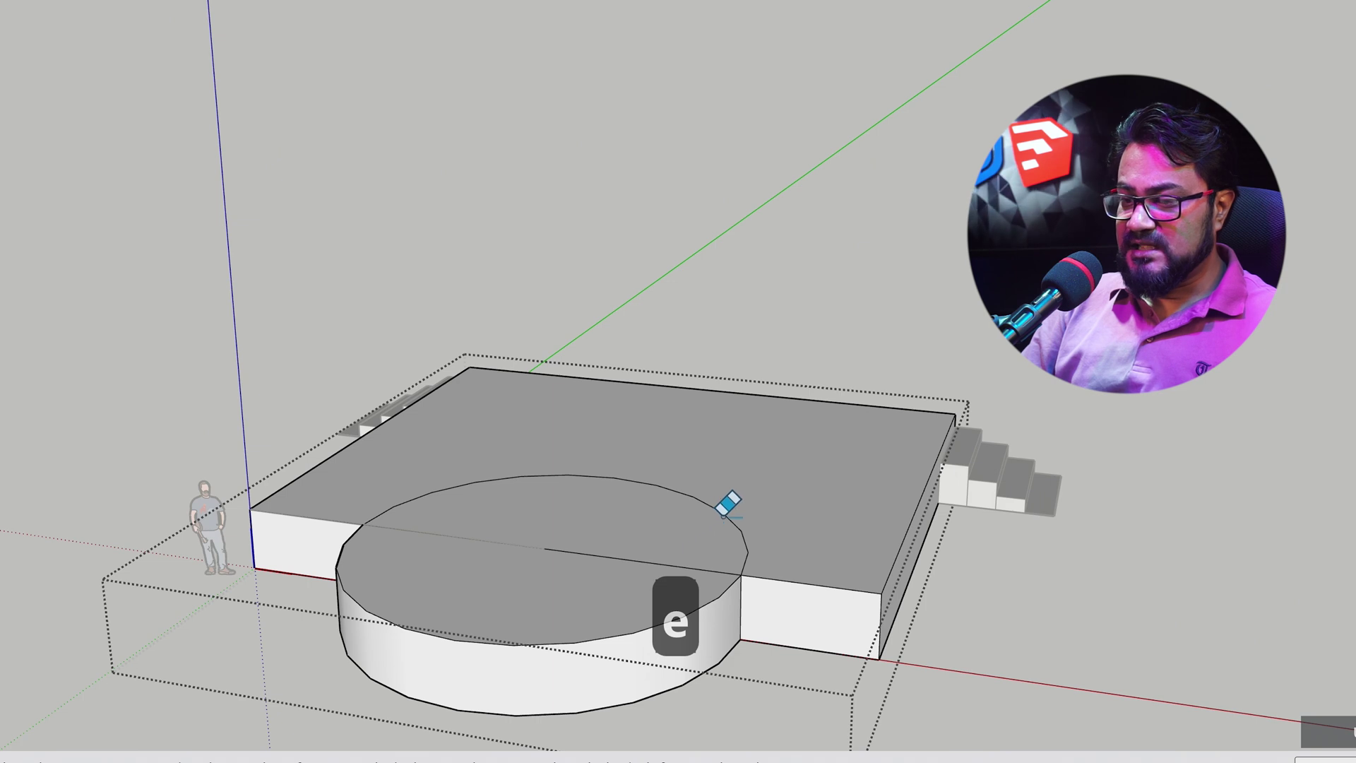
click(727, 512)
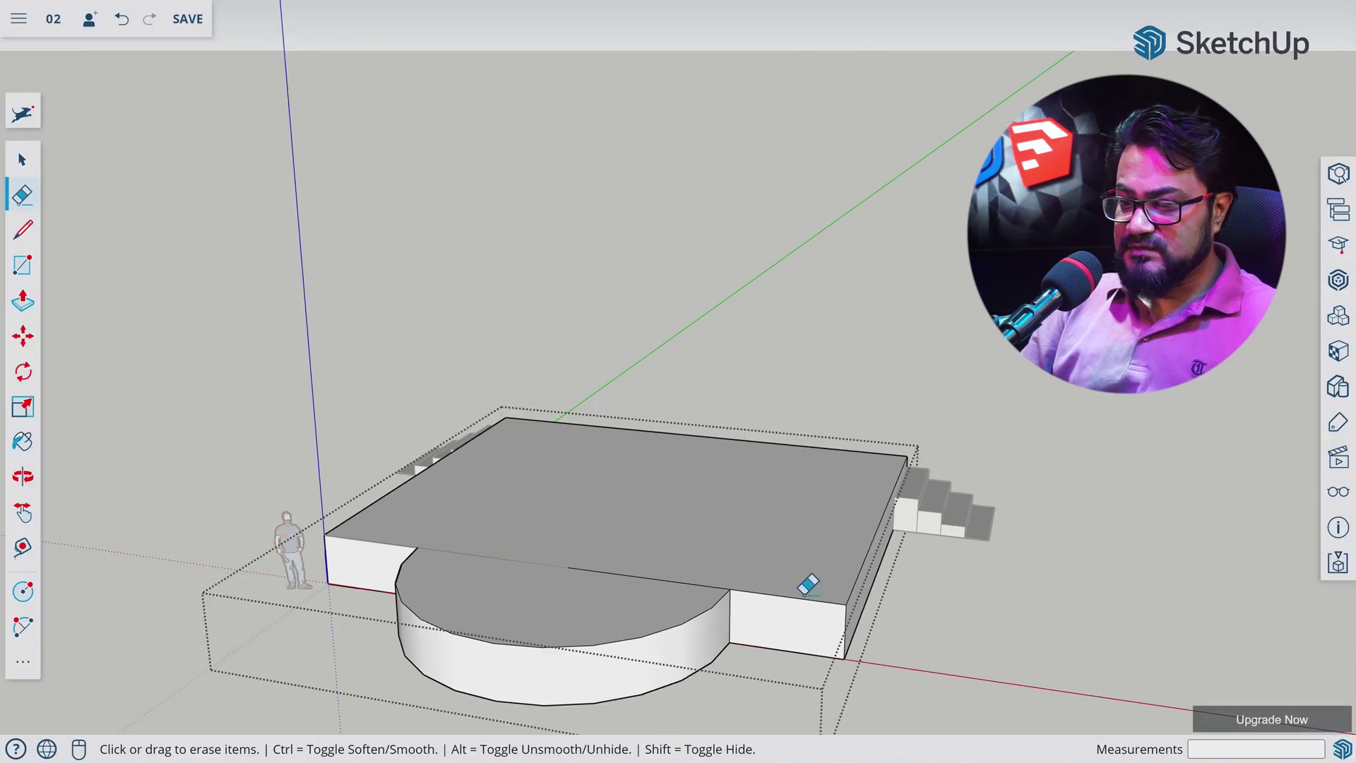
key(space)
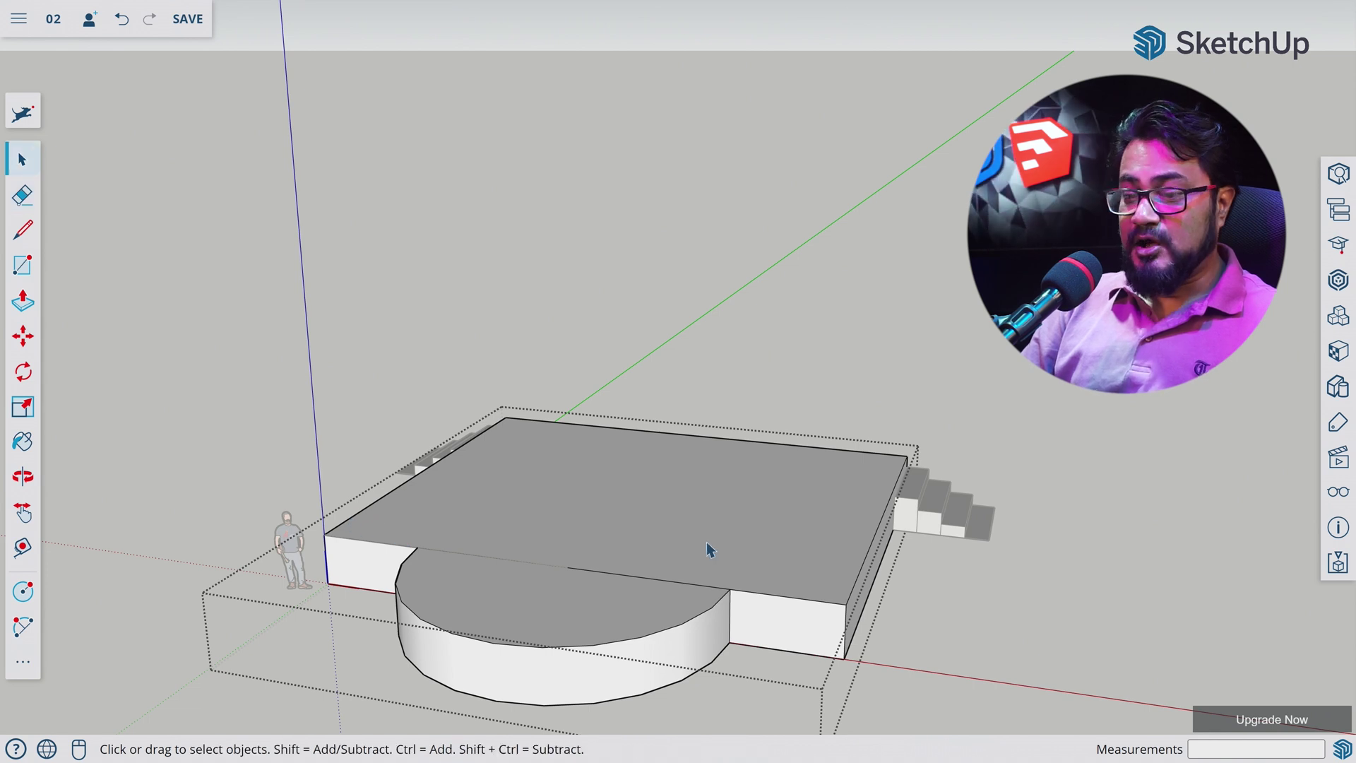
- Draw a 4' by 4' rectangle on the stage top, starting at the front corner farthest from the human figure
key(r)
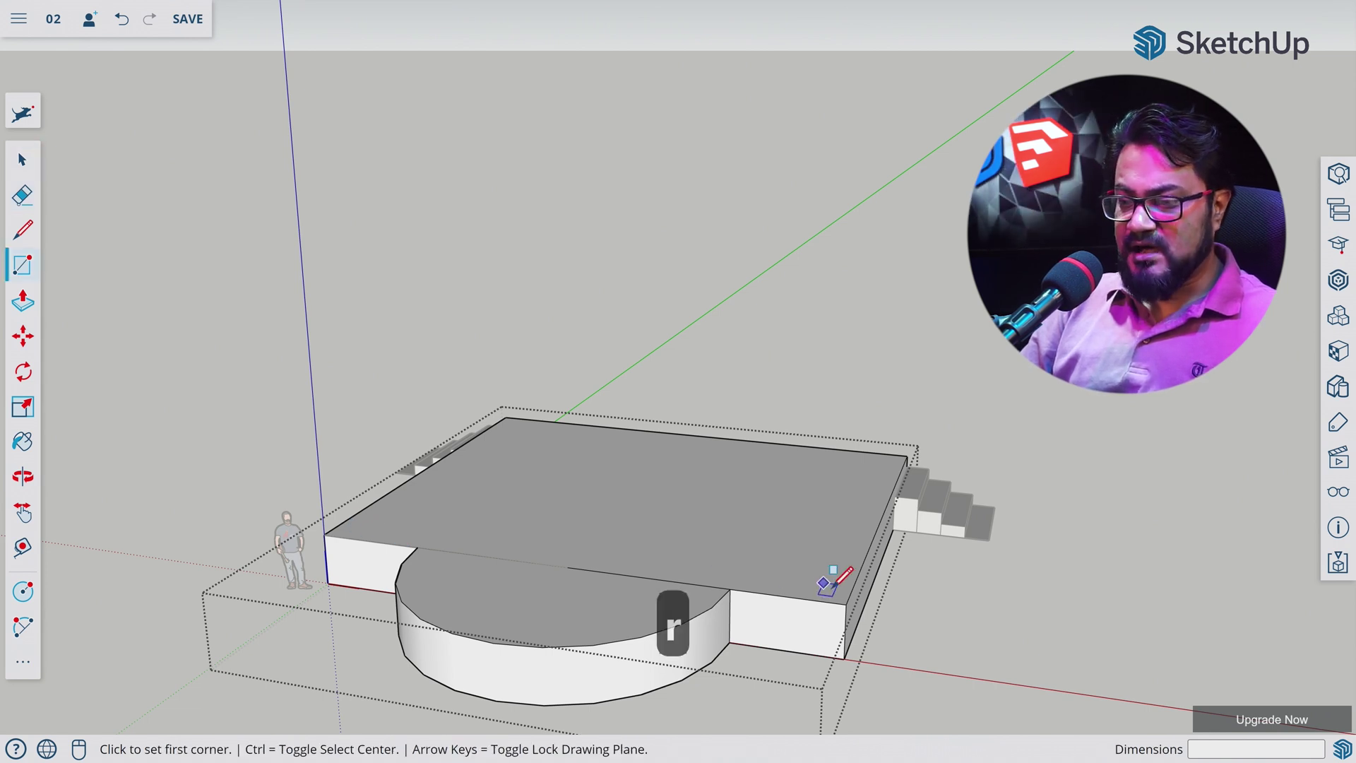
click(846, 604)
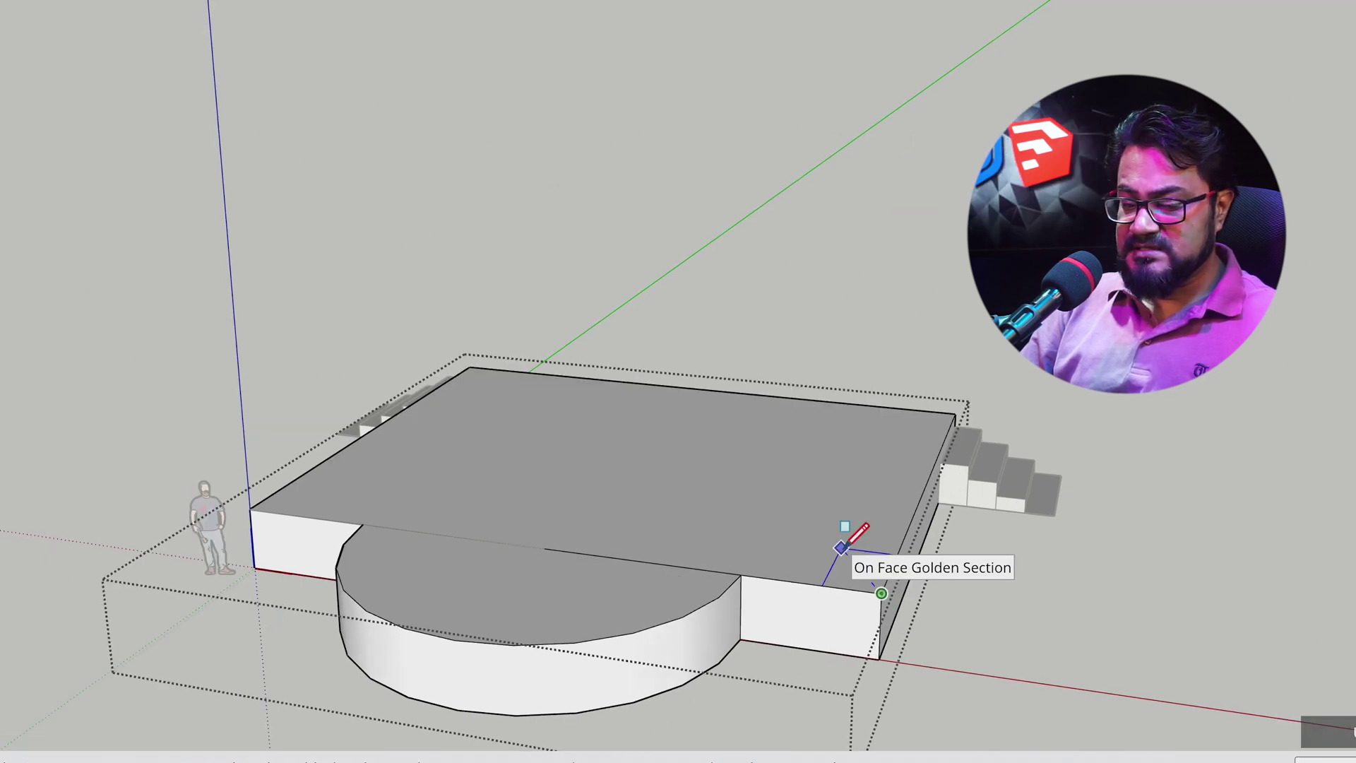
text(4')
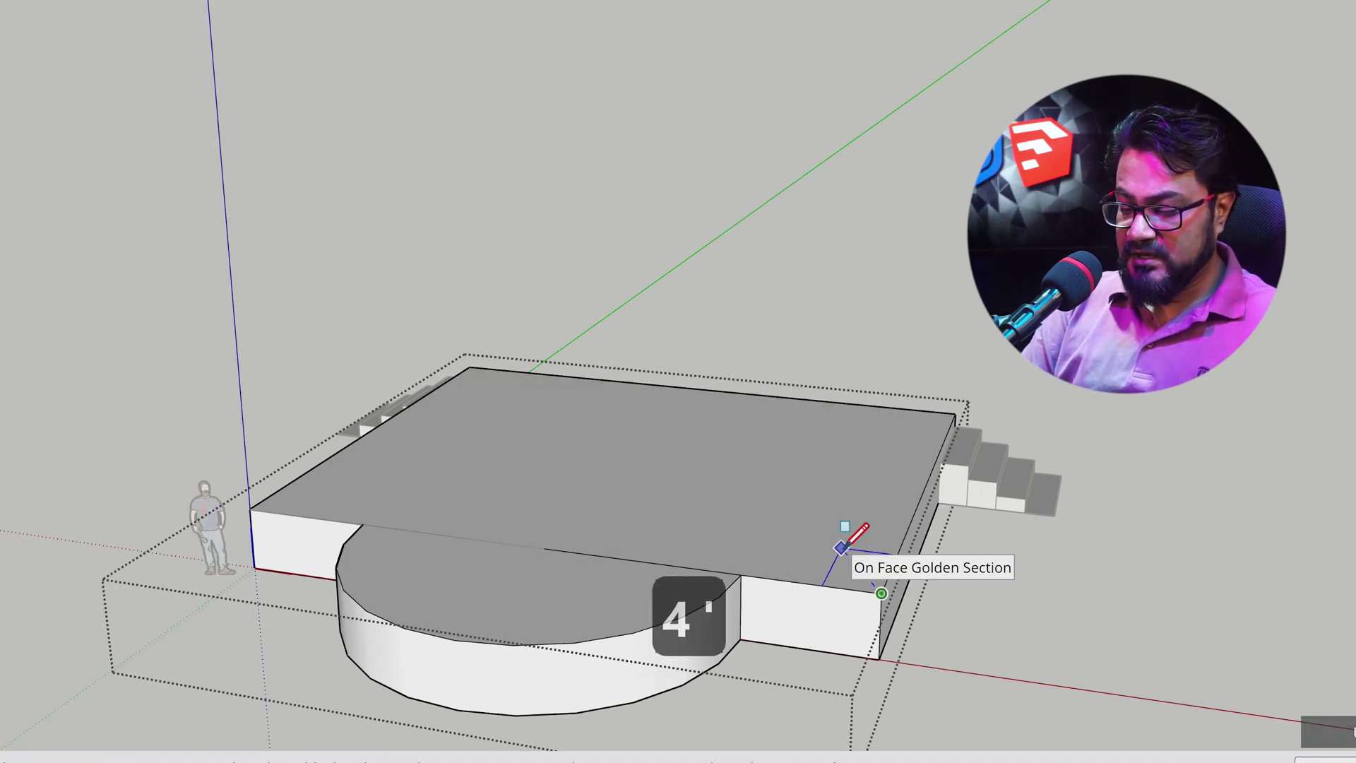
text(,4')
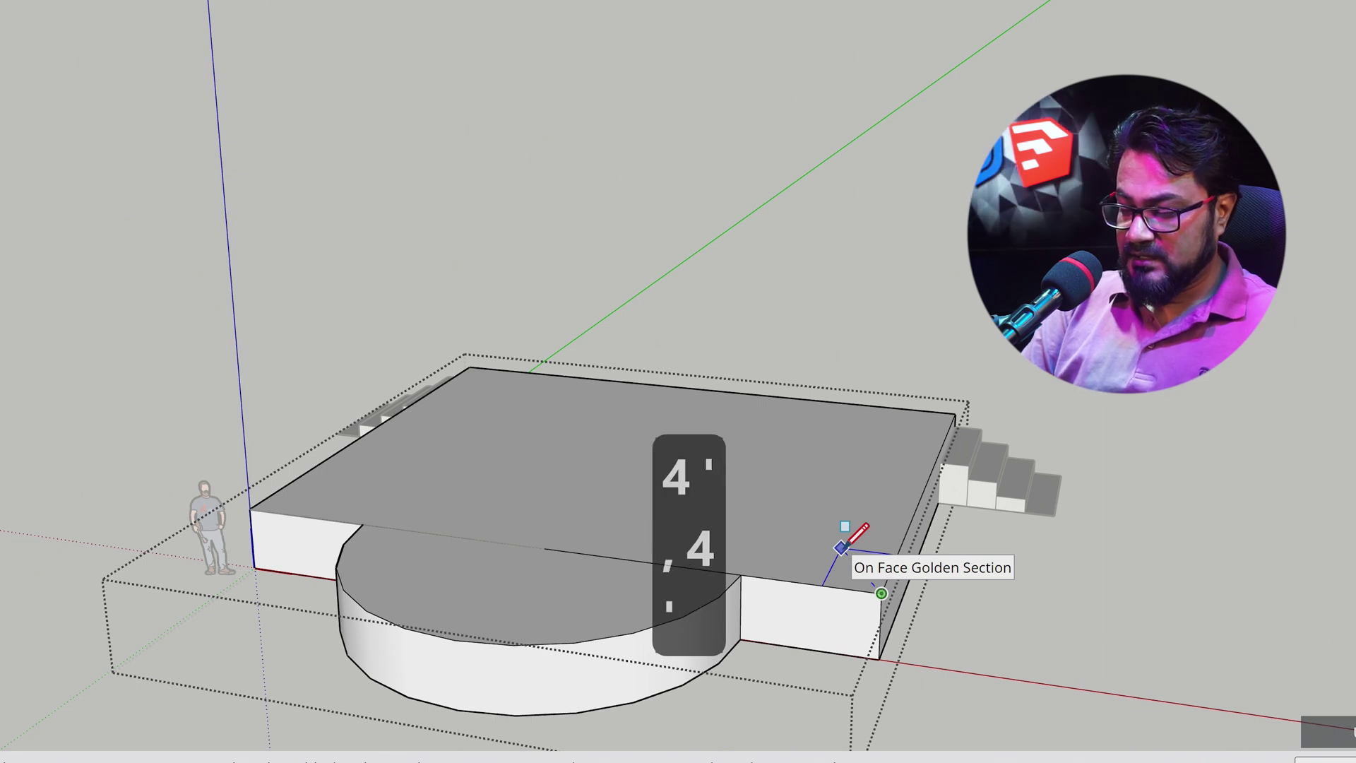
key(Return)
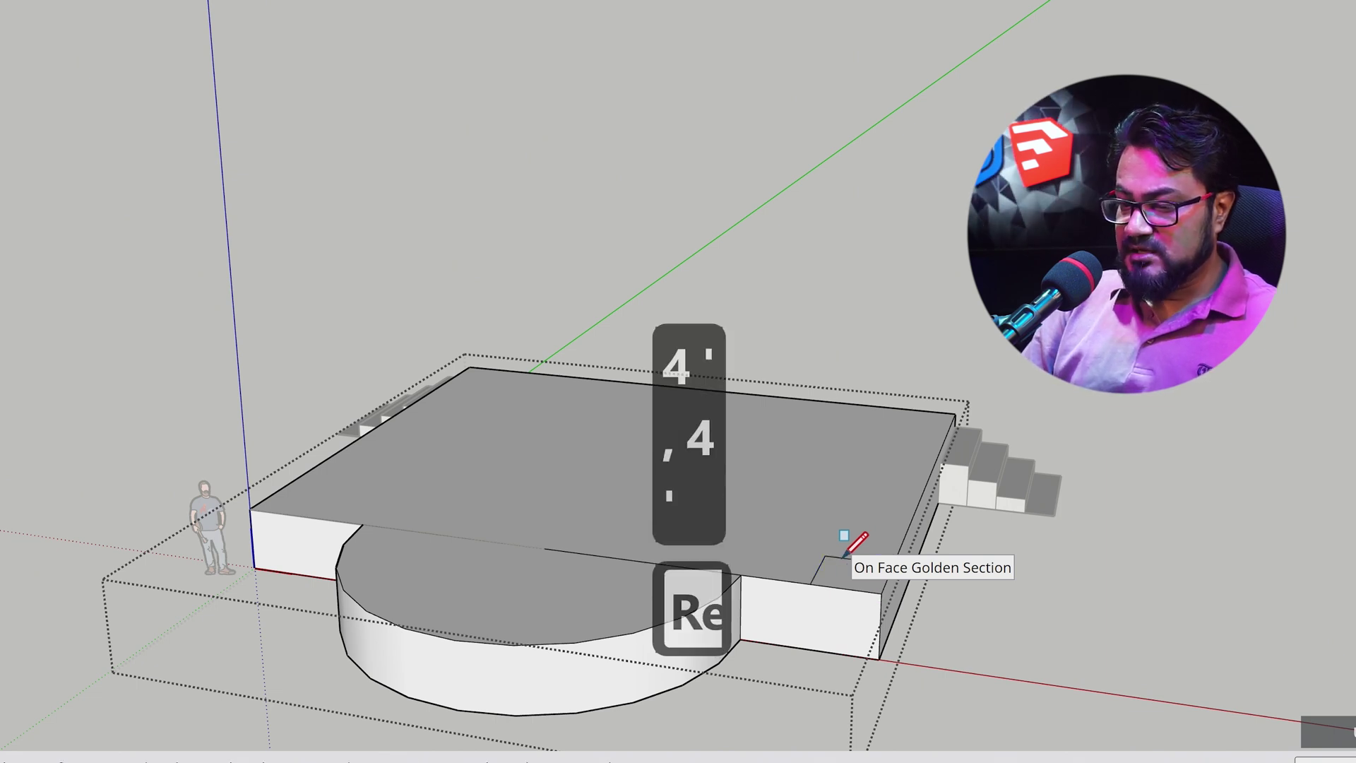
- Copy the 4' square with its edges and paste it on the ground in front of the human figure
scroll(844, 601, up, 5)
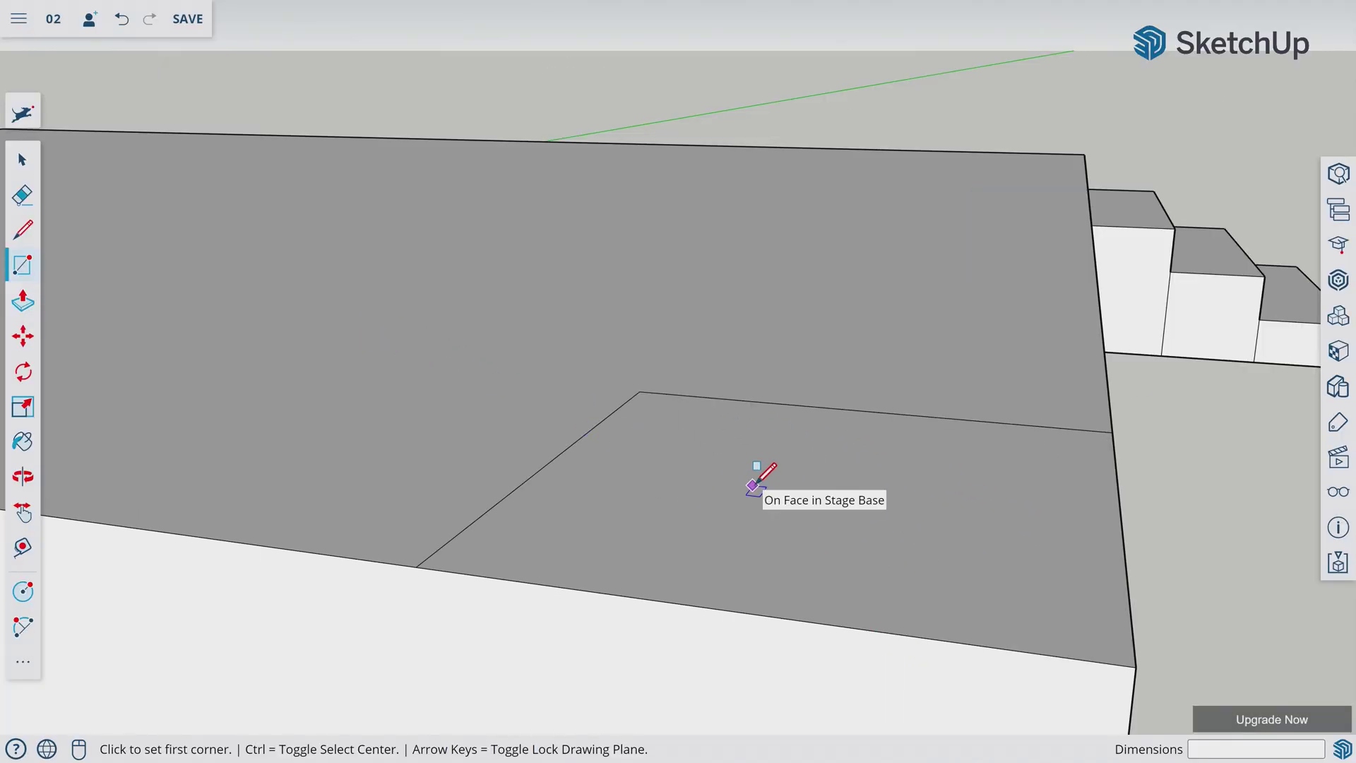
key(space)
double_click(760, 474)
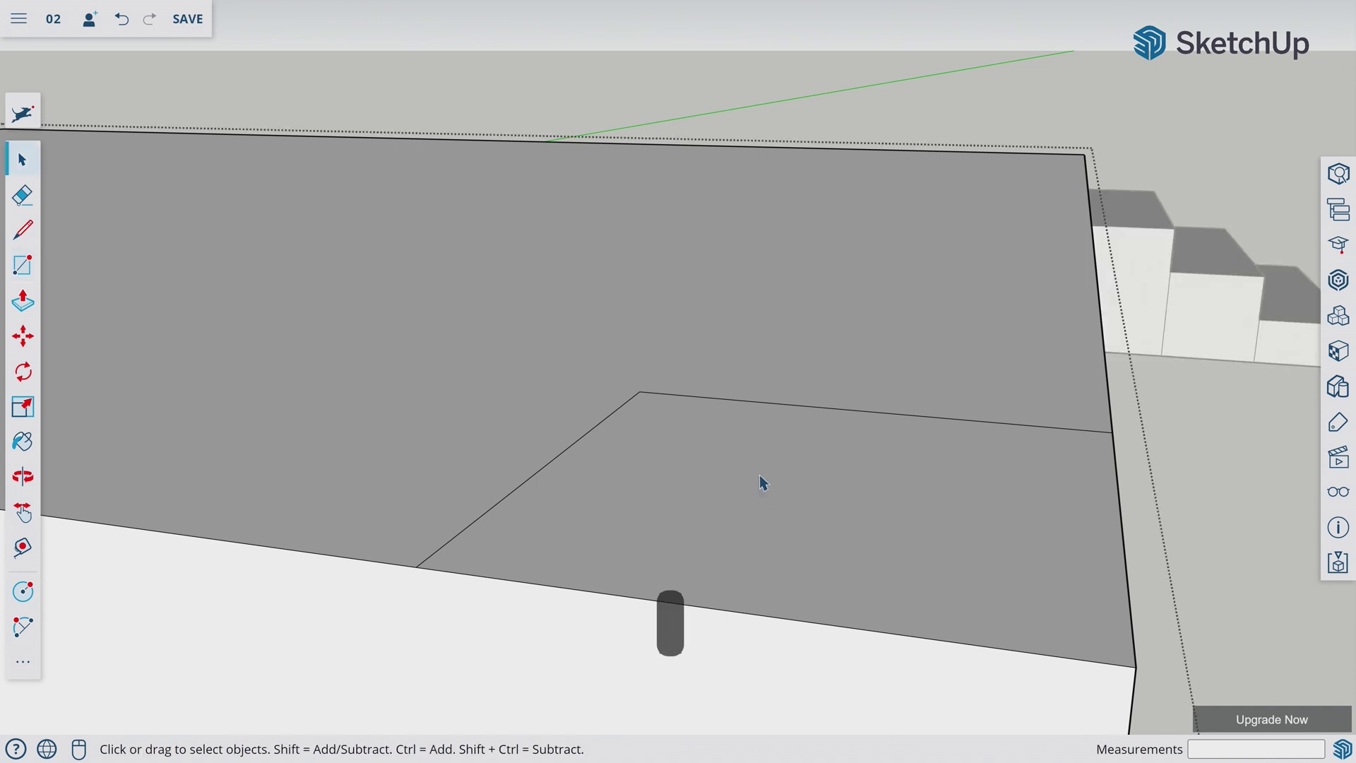
click(760, 474)
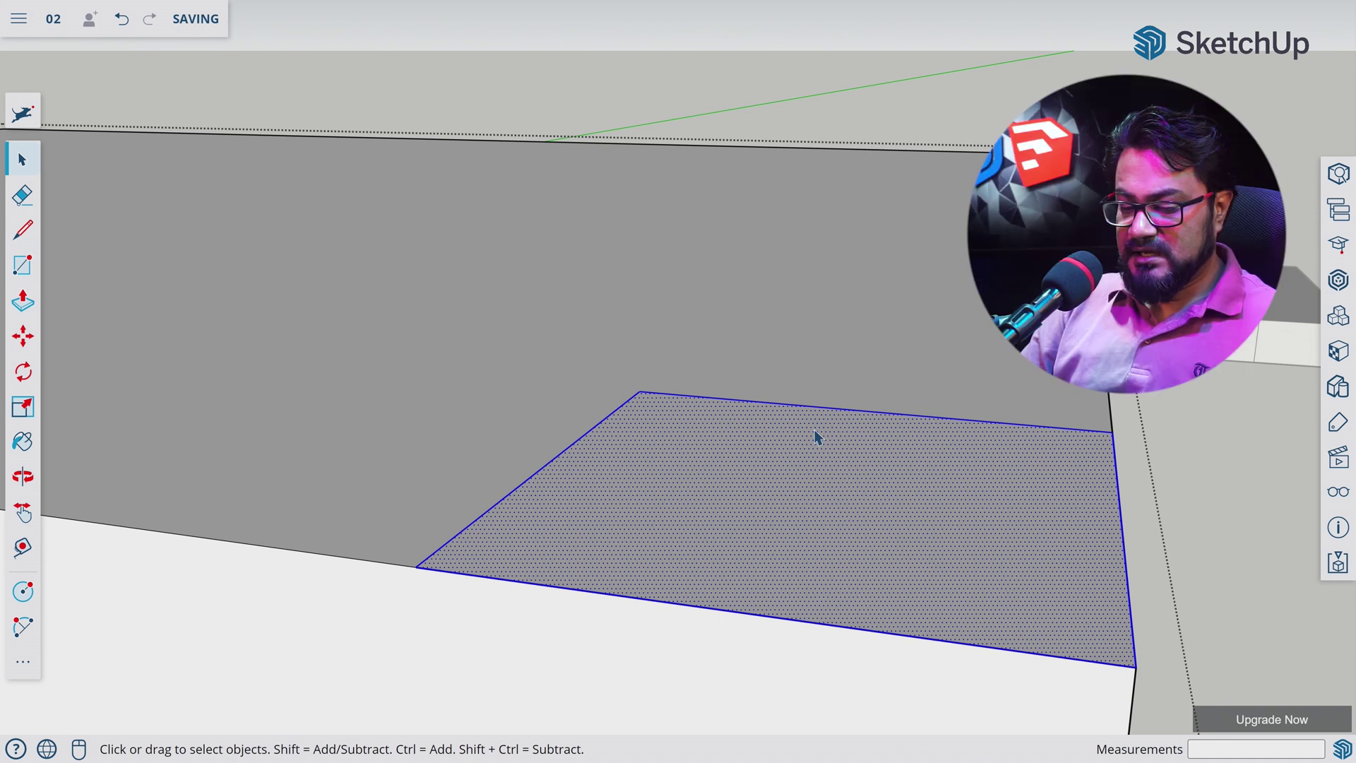
key(ctrl+c)
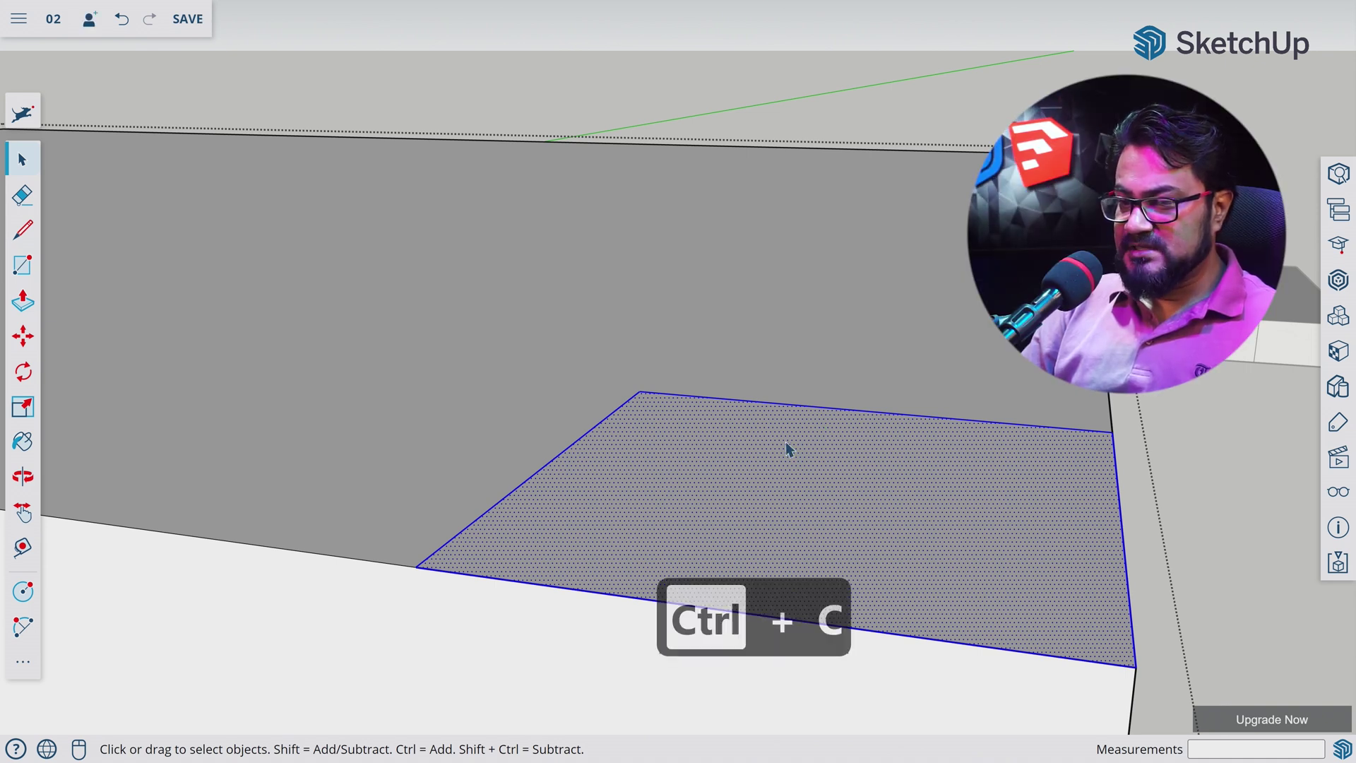
scroll(816, 443, down, 10)
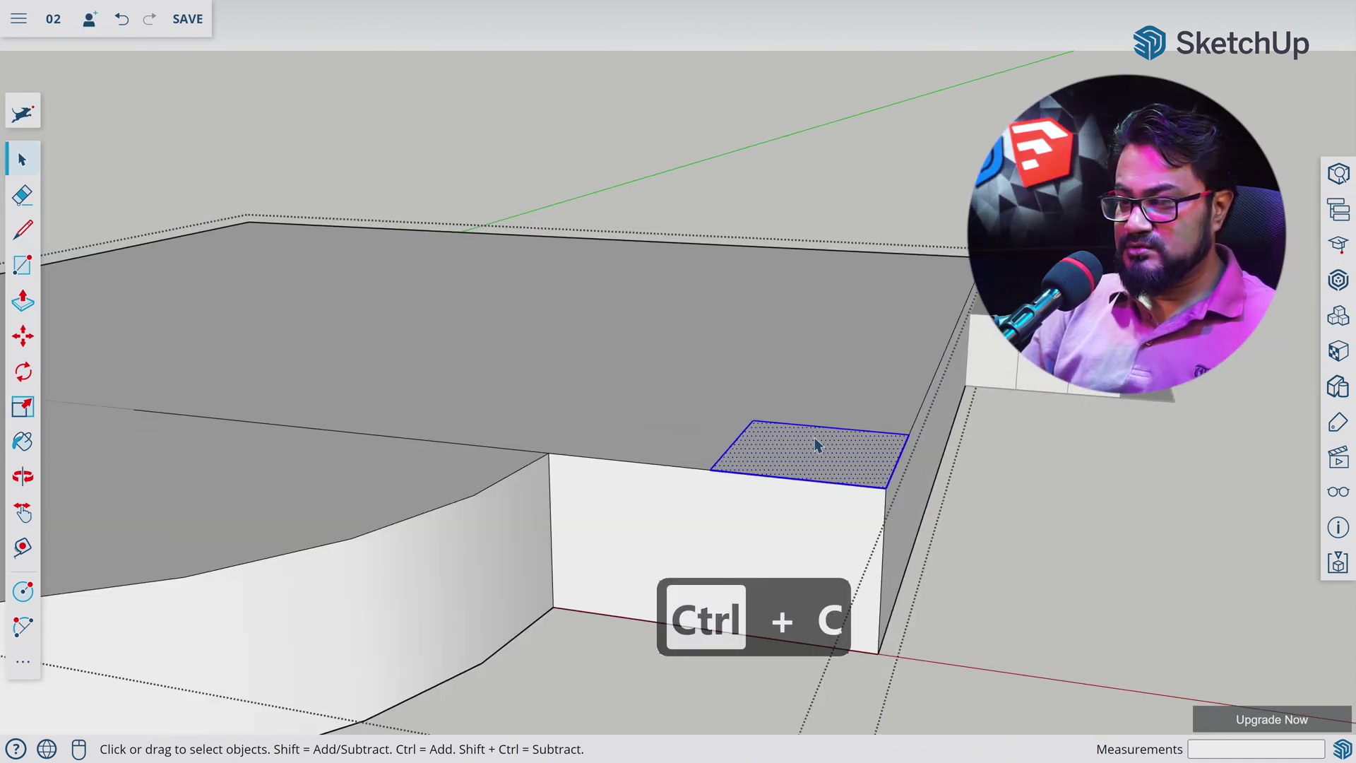
key(o)
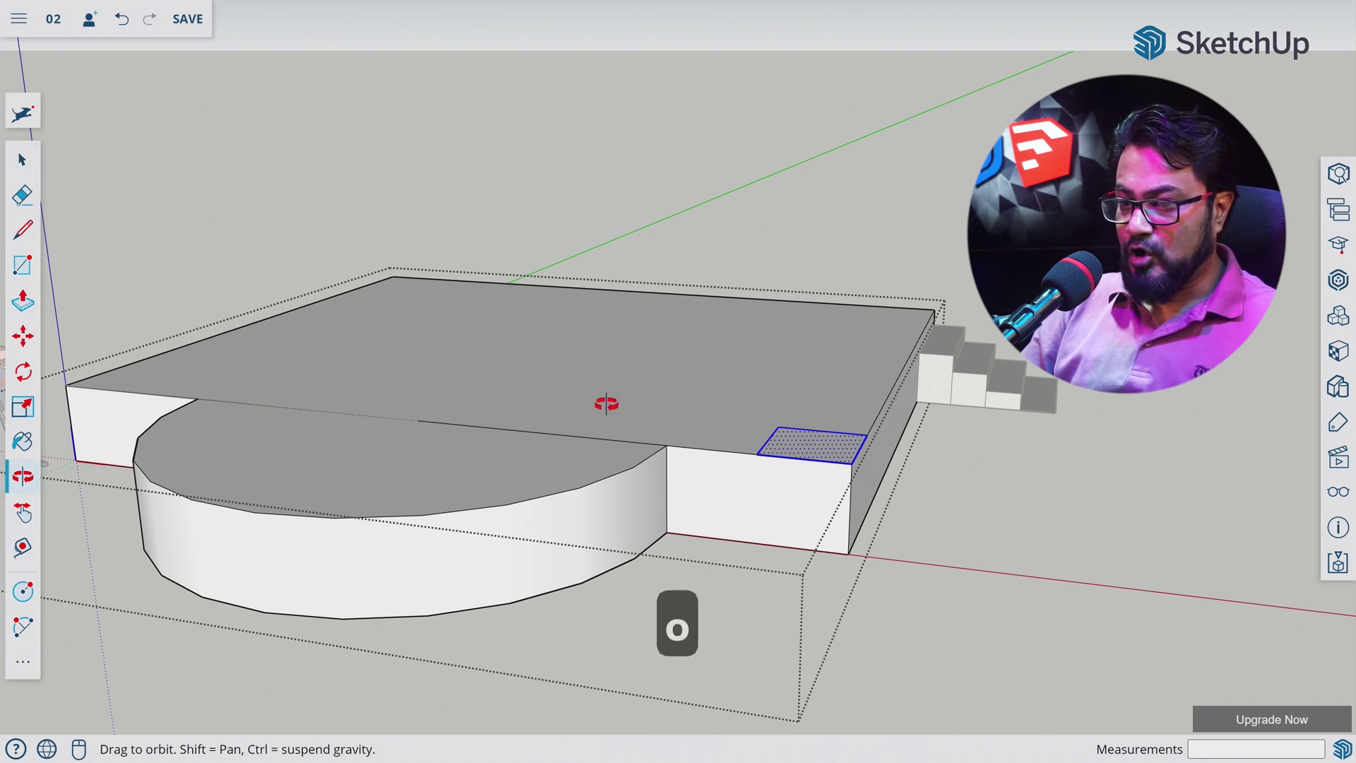
drag(620, 412, 875, 465)
key(ctrl+v)
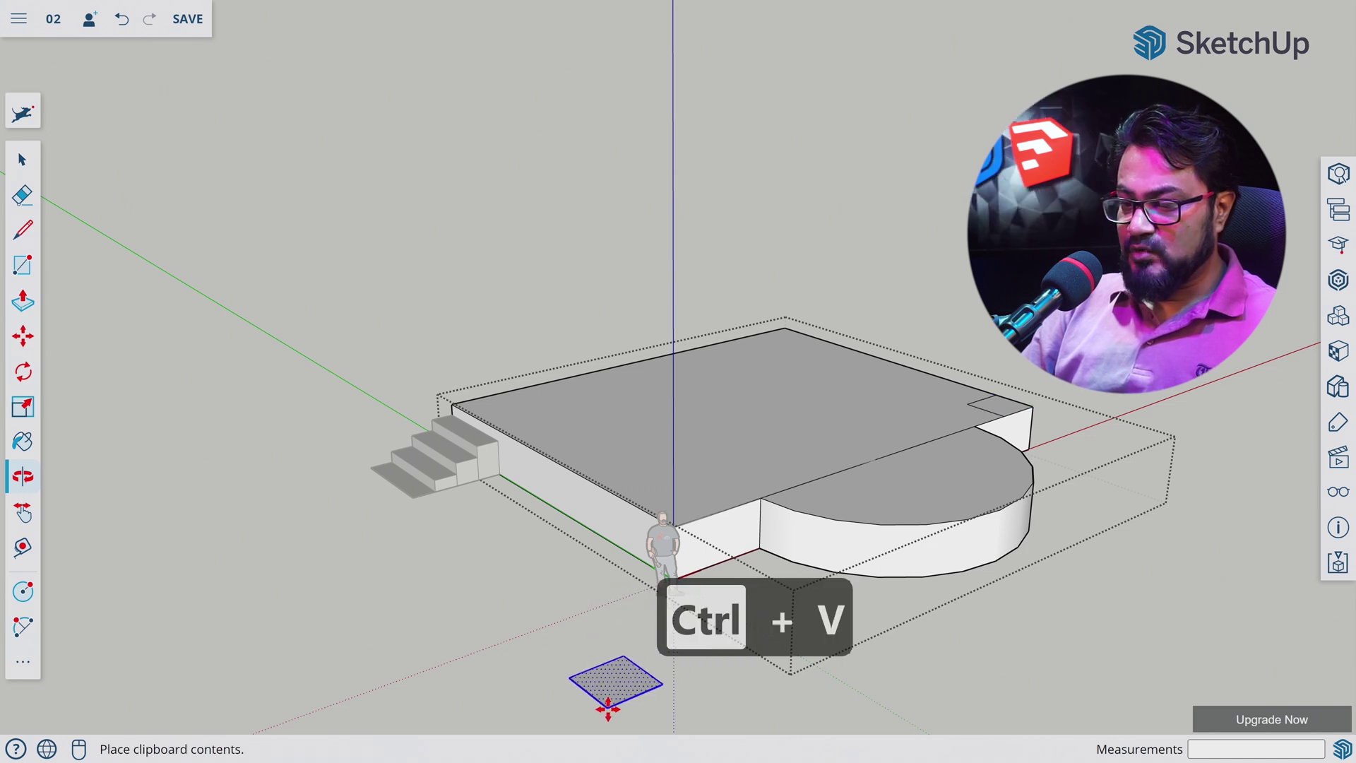
click(608, 707)
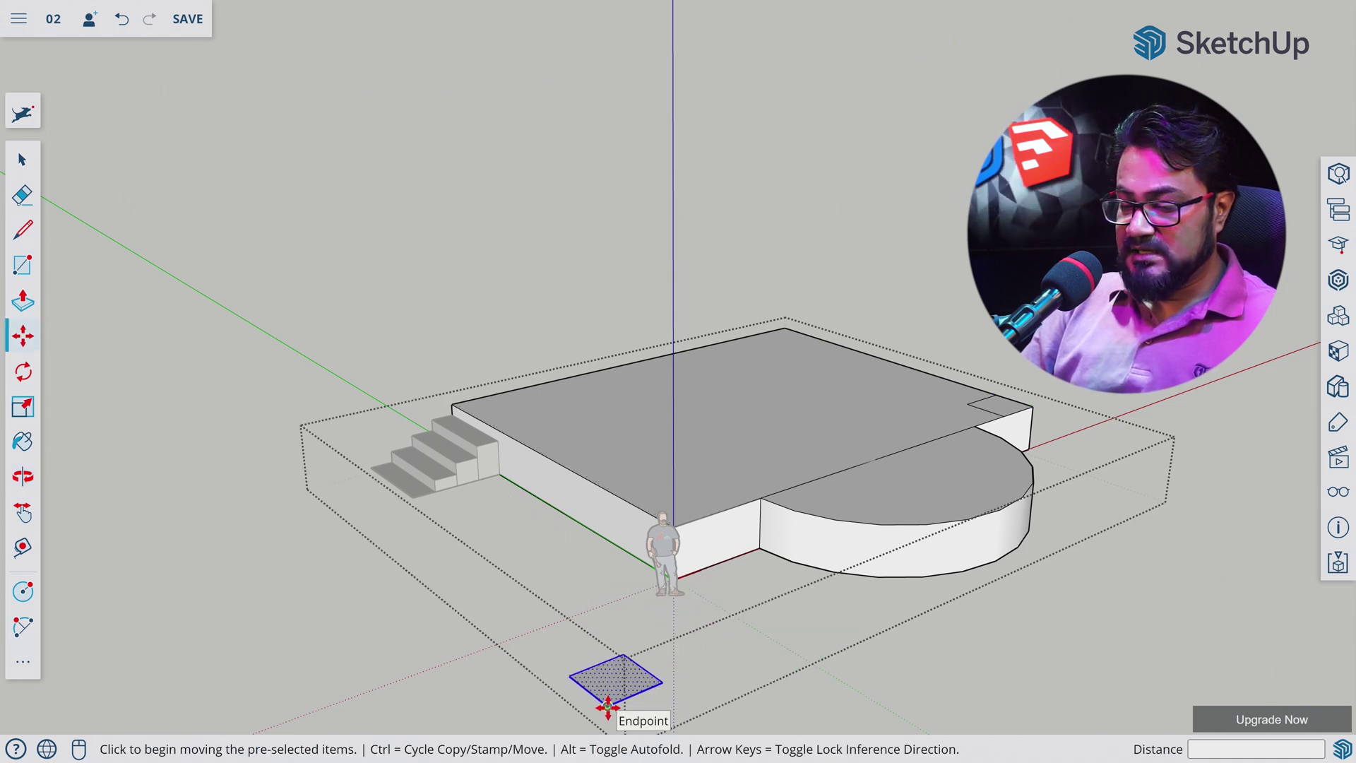
- Move the pasted square by its outer front corner onto the stage's top front corner beside the human figure
key(o)
drag(756, 642, 412, 701)
scroll(337, 646, up, 2)
key(m)
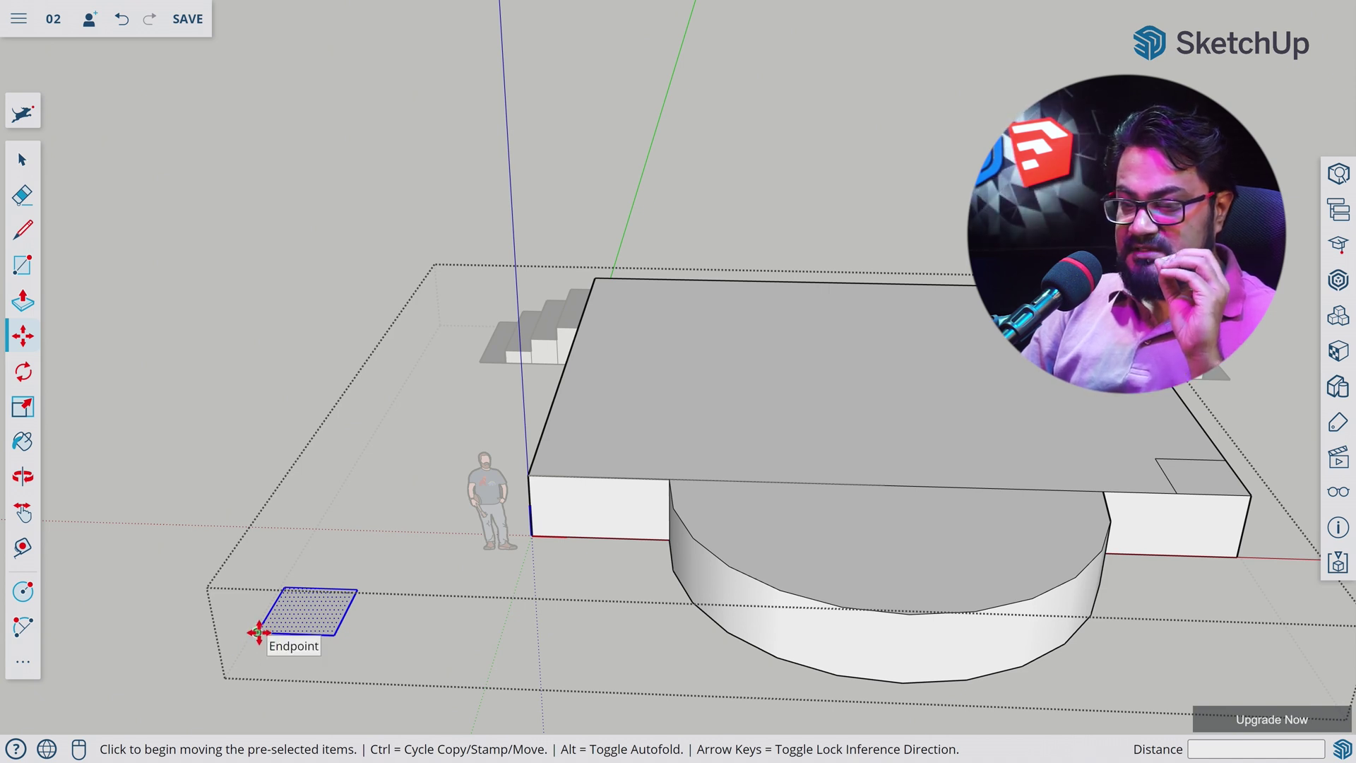
click(259, 632)
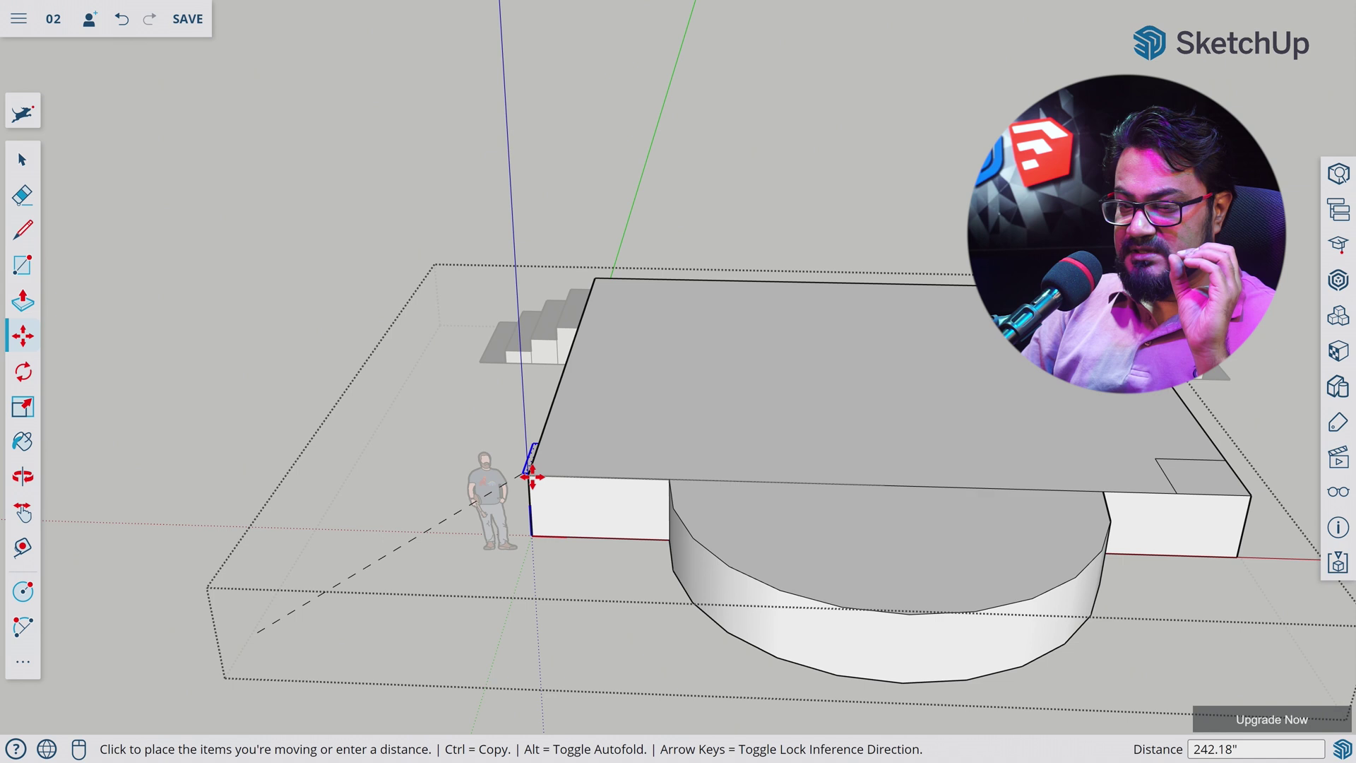
scroll(534, 479, up, 5)
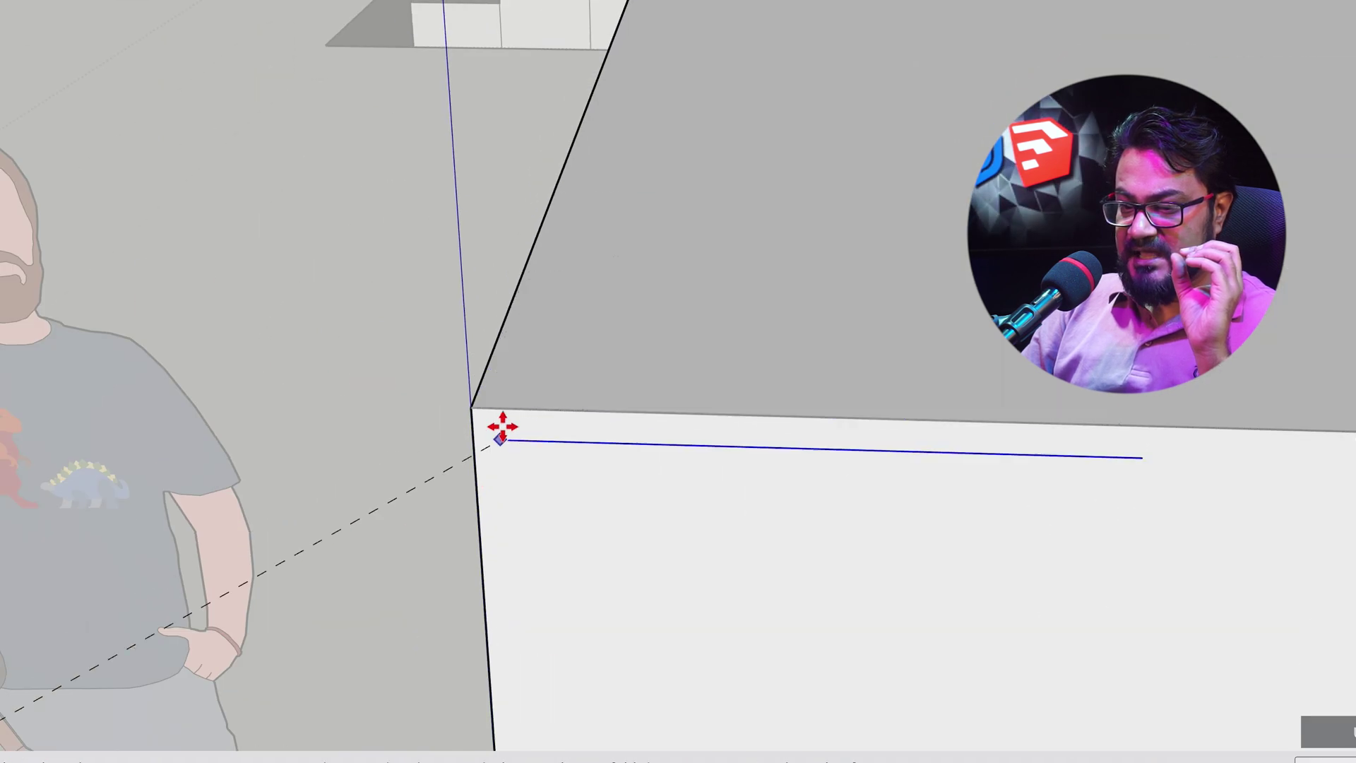
click(471, 406)
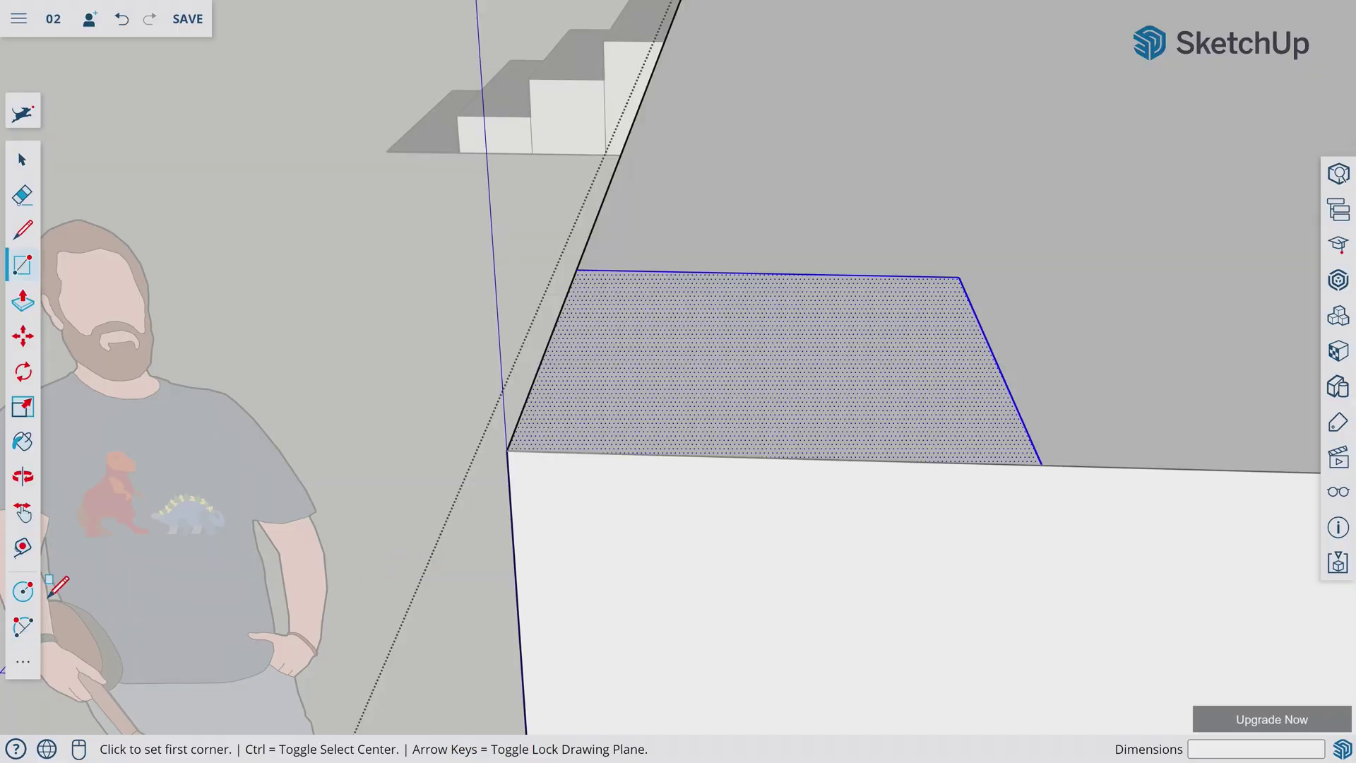
- Draw a 2 Point Arc between the square's opposite corners, bulging about 16" toward the stage's outer corner
click(23, 626)
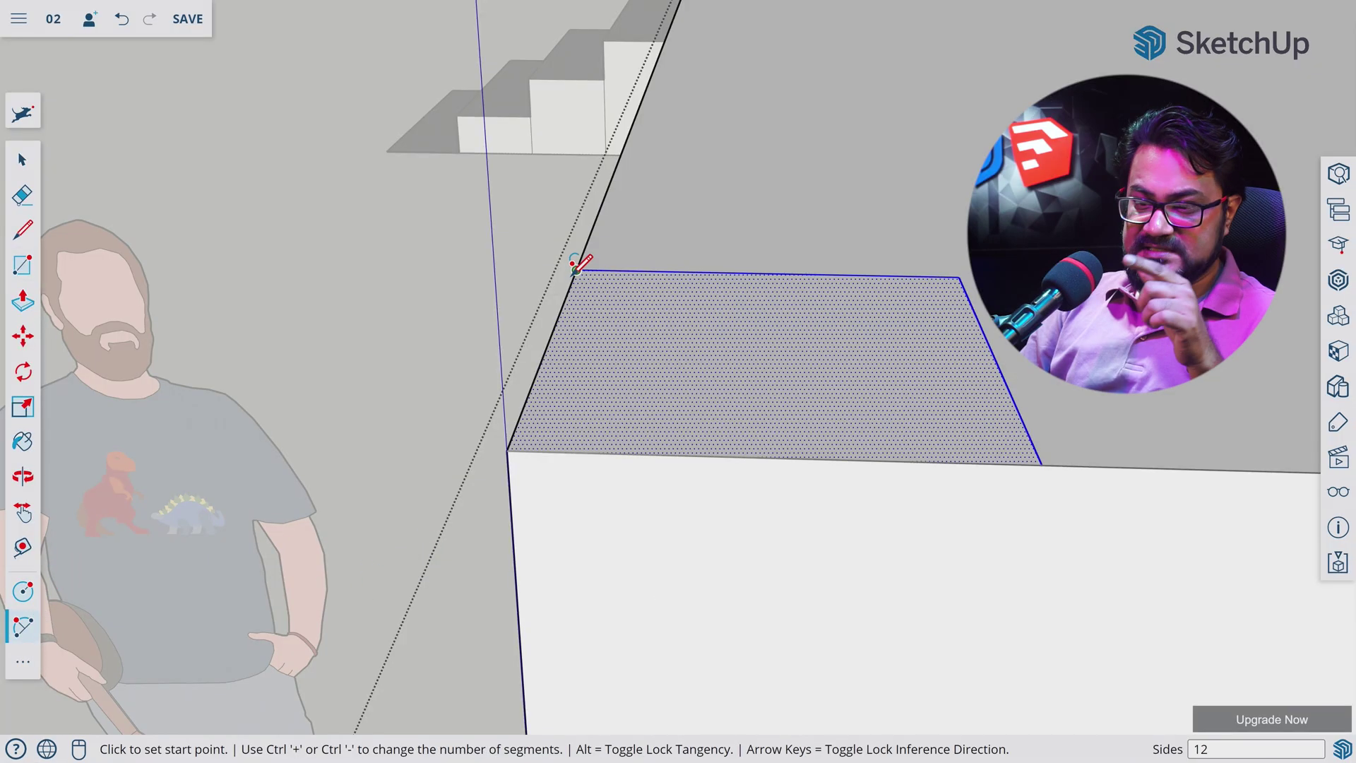
key(Escape)
click(577, 270)
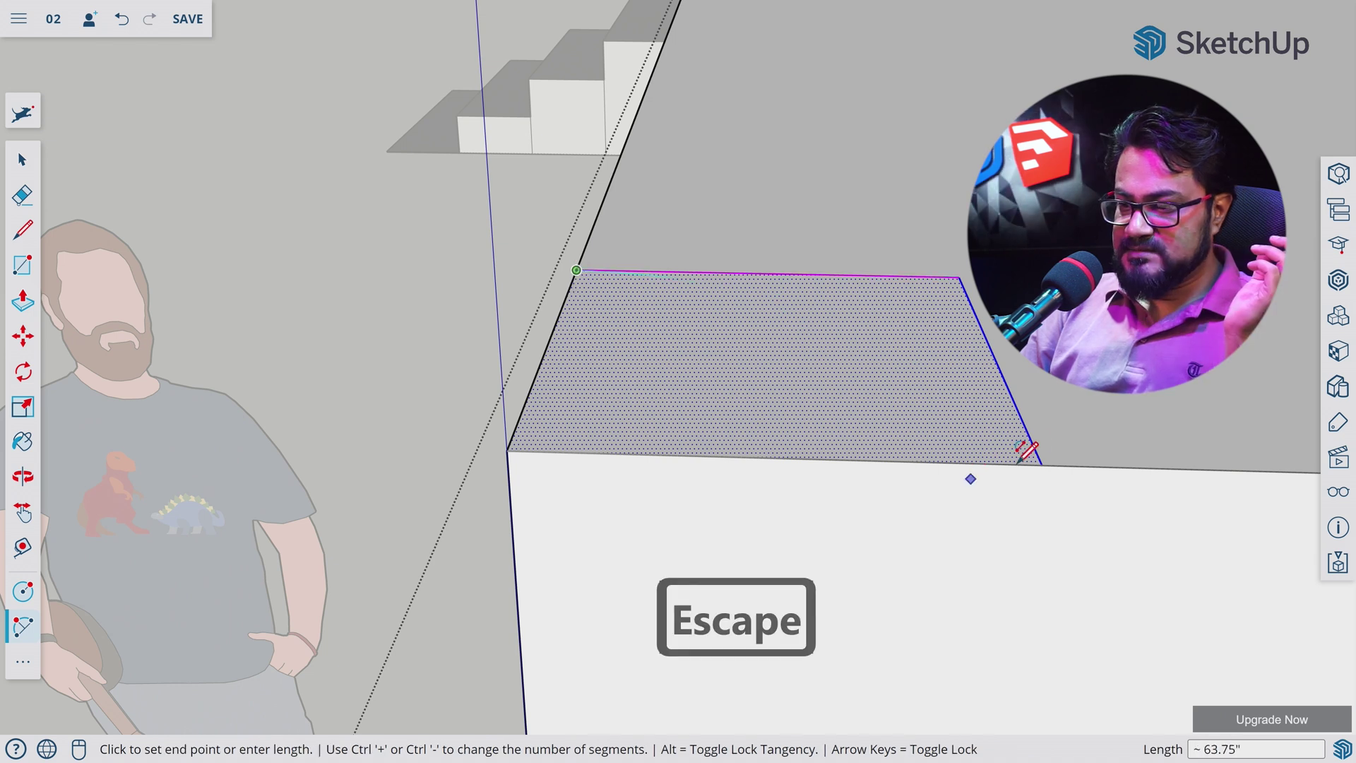
click(1042, 465)
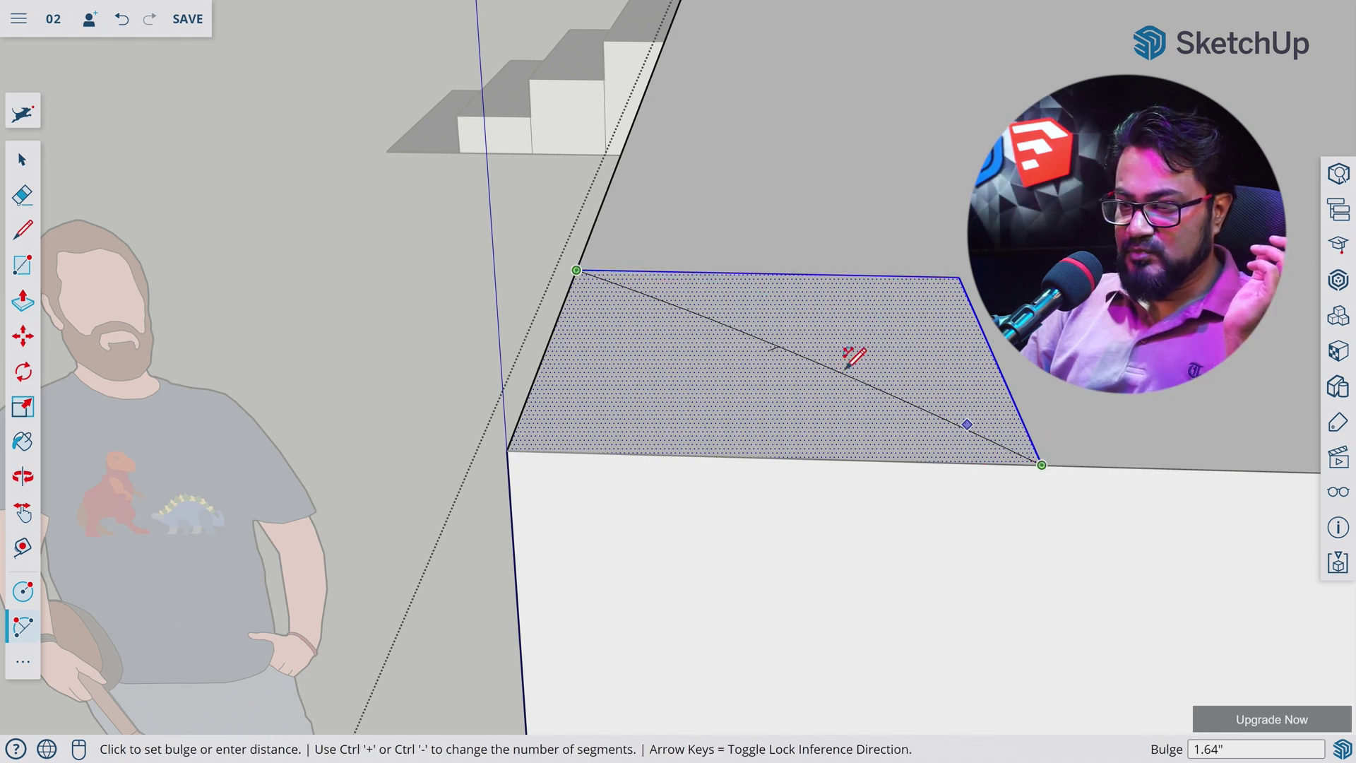
click(653, 390)
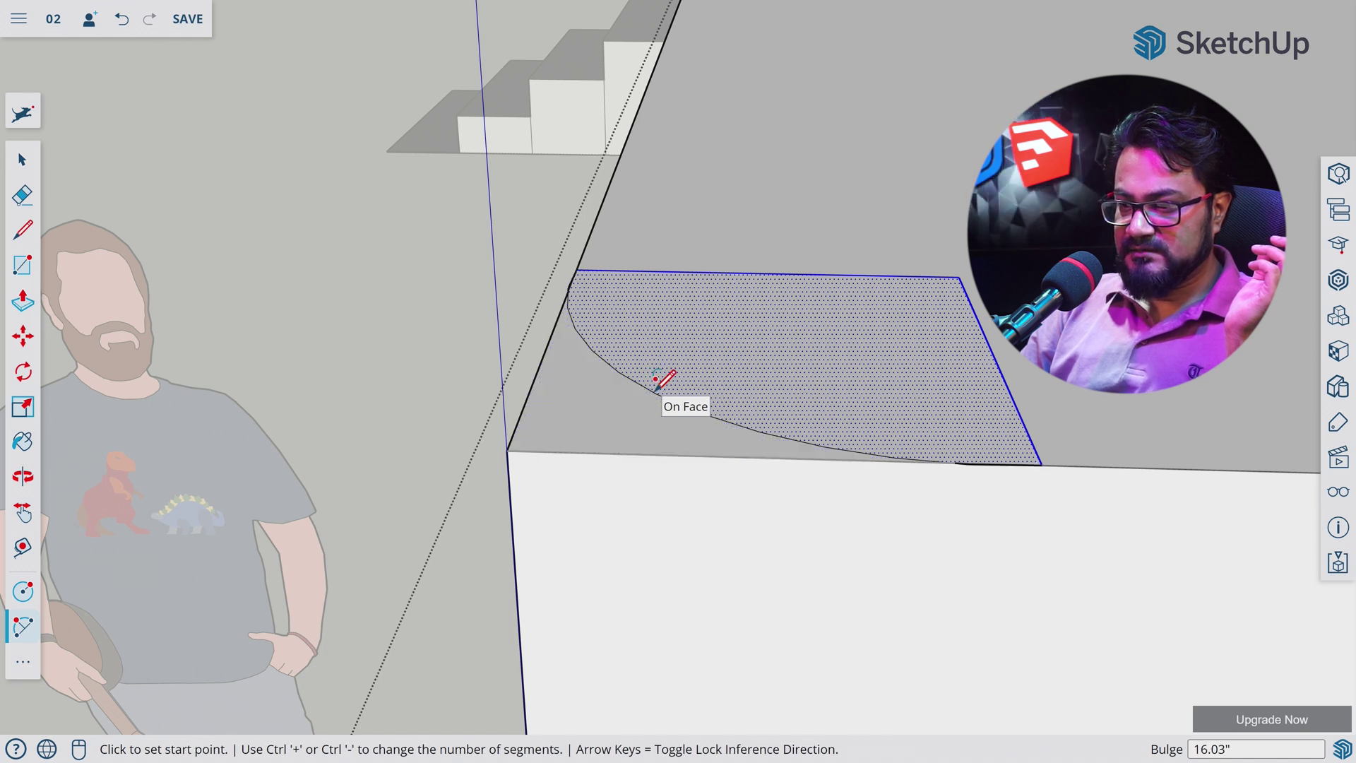
- Push the stage corner outside the arc down 48" to the ground beside the human figure, and erase the leftover square edges
scroll(661, 391, up, 2)
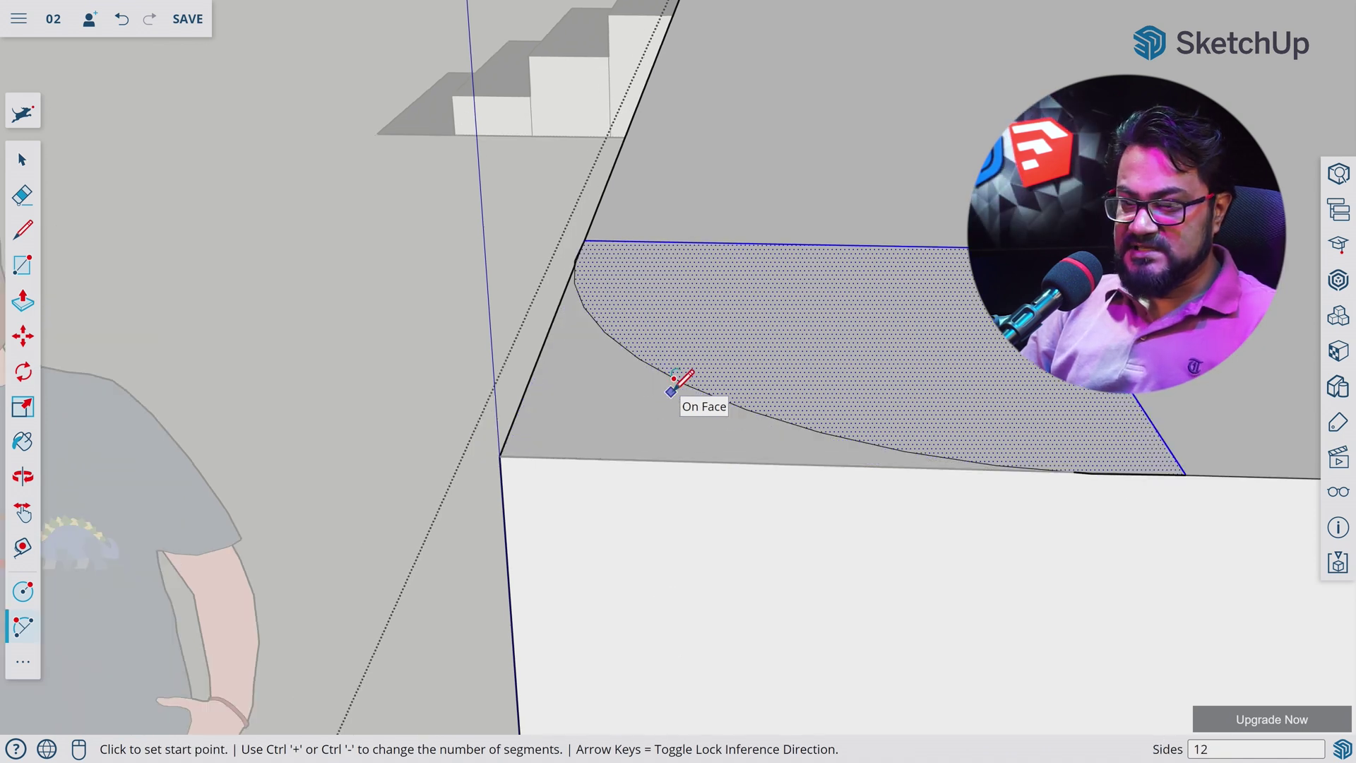
key(space)
scroll(673, 400, down, 2)
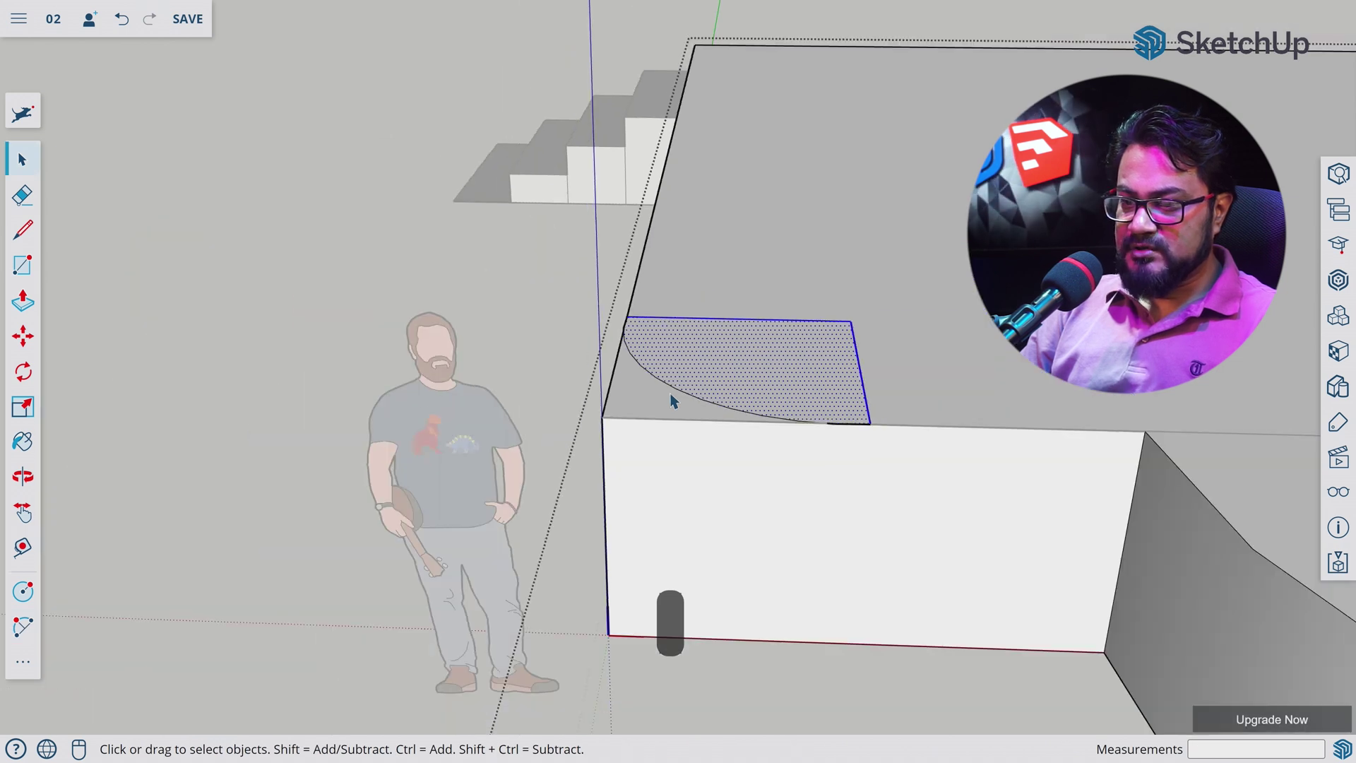
key(p)
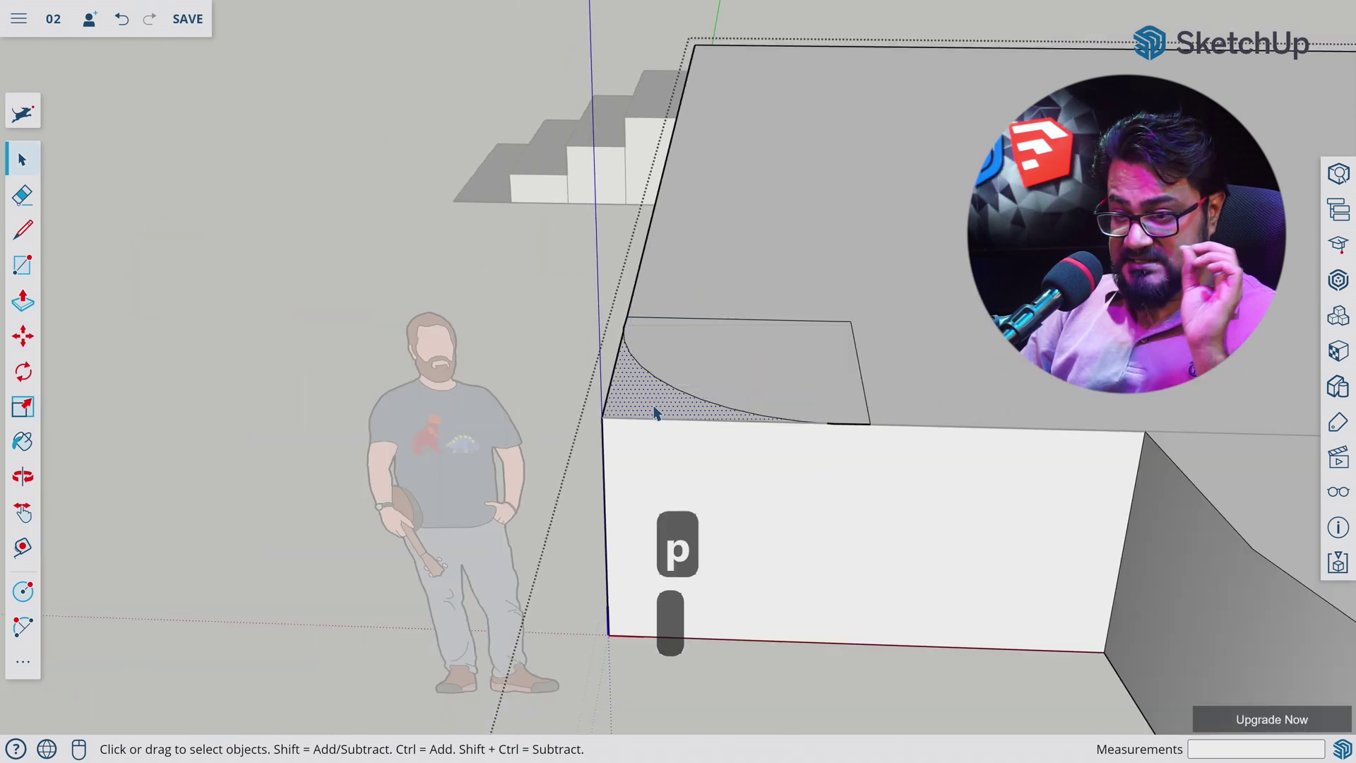
key(p)
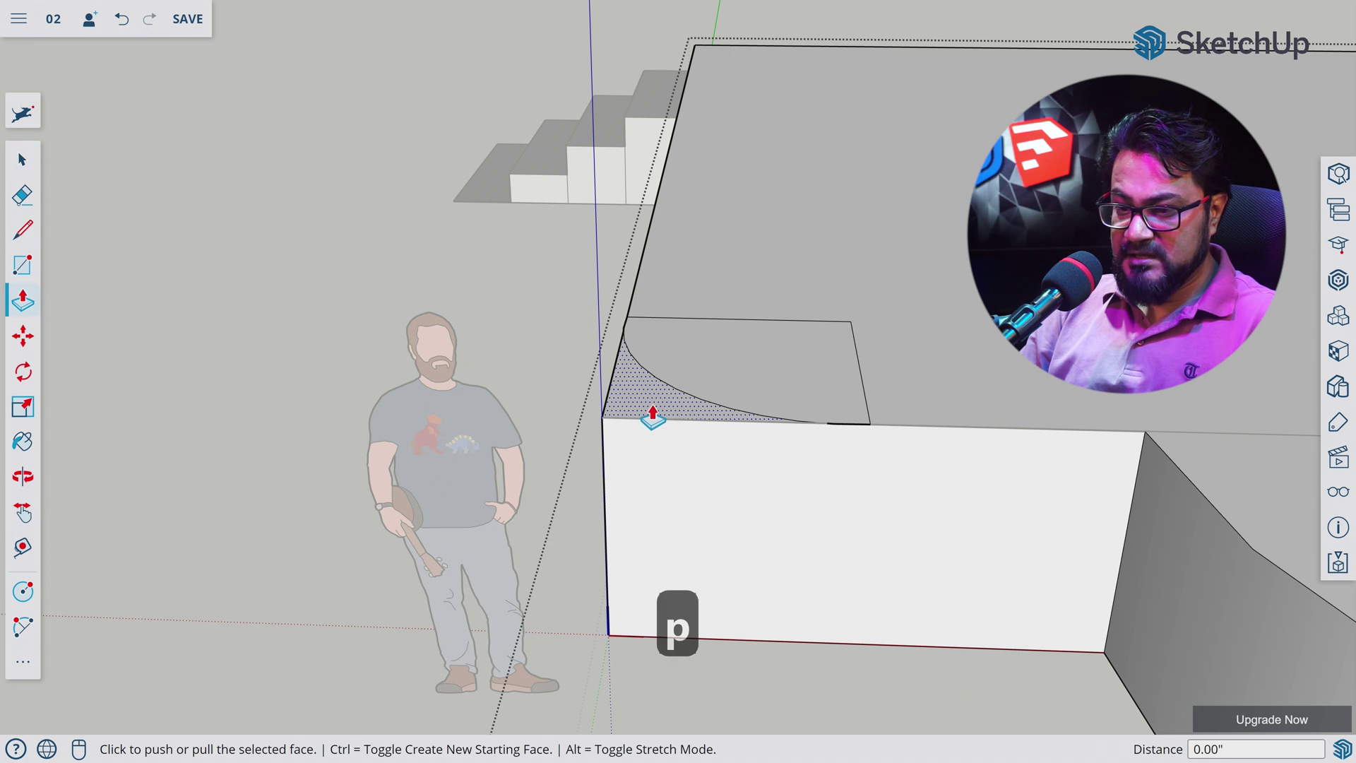
click(652, 418)
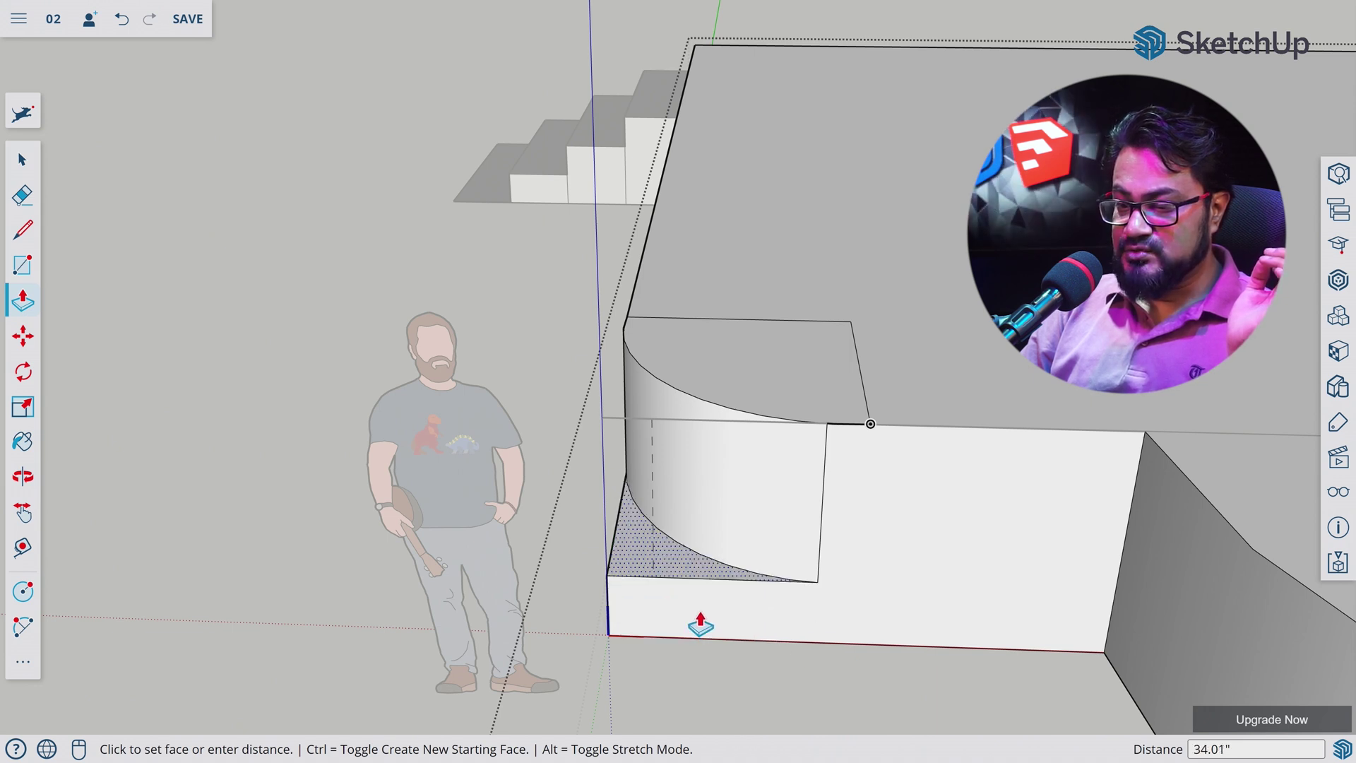
click(834, 647)
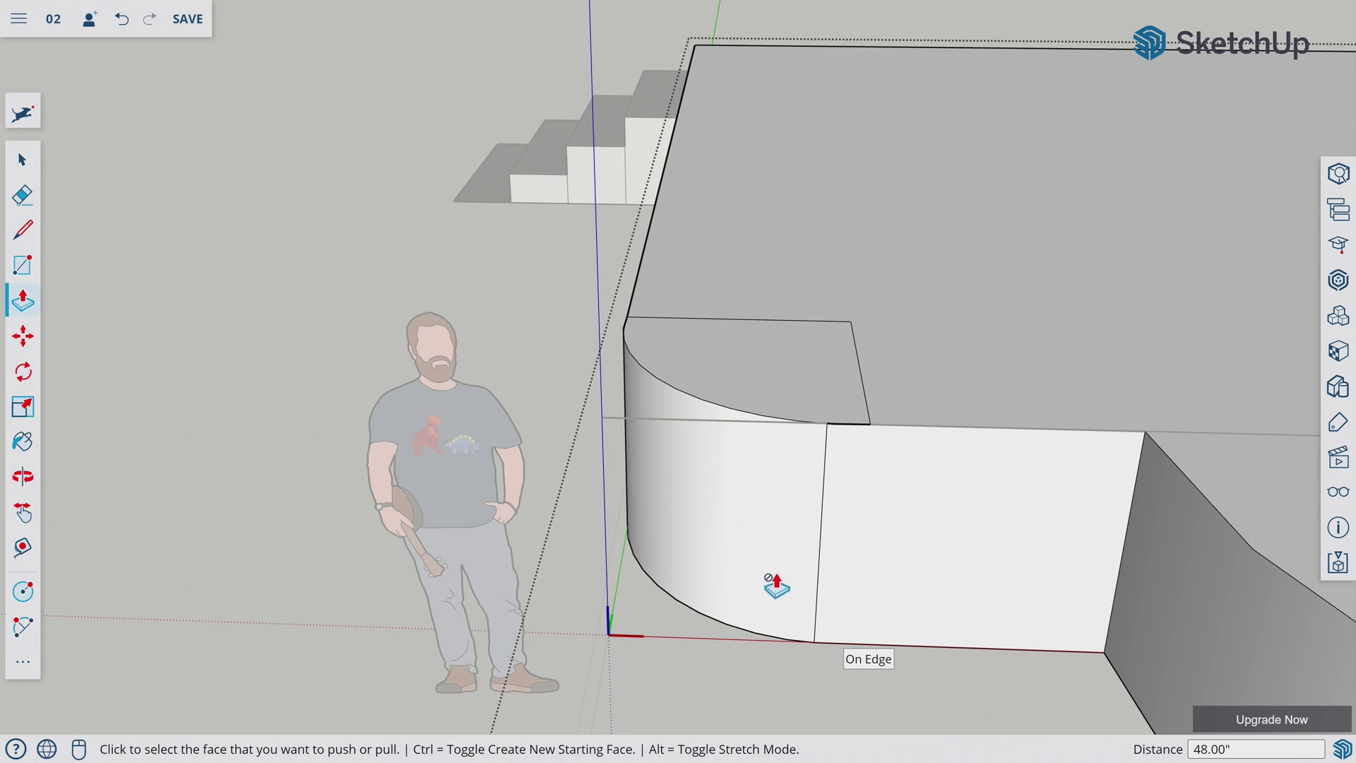
key(e)
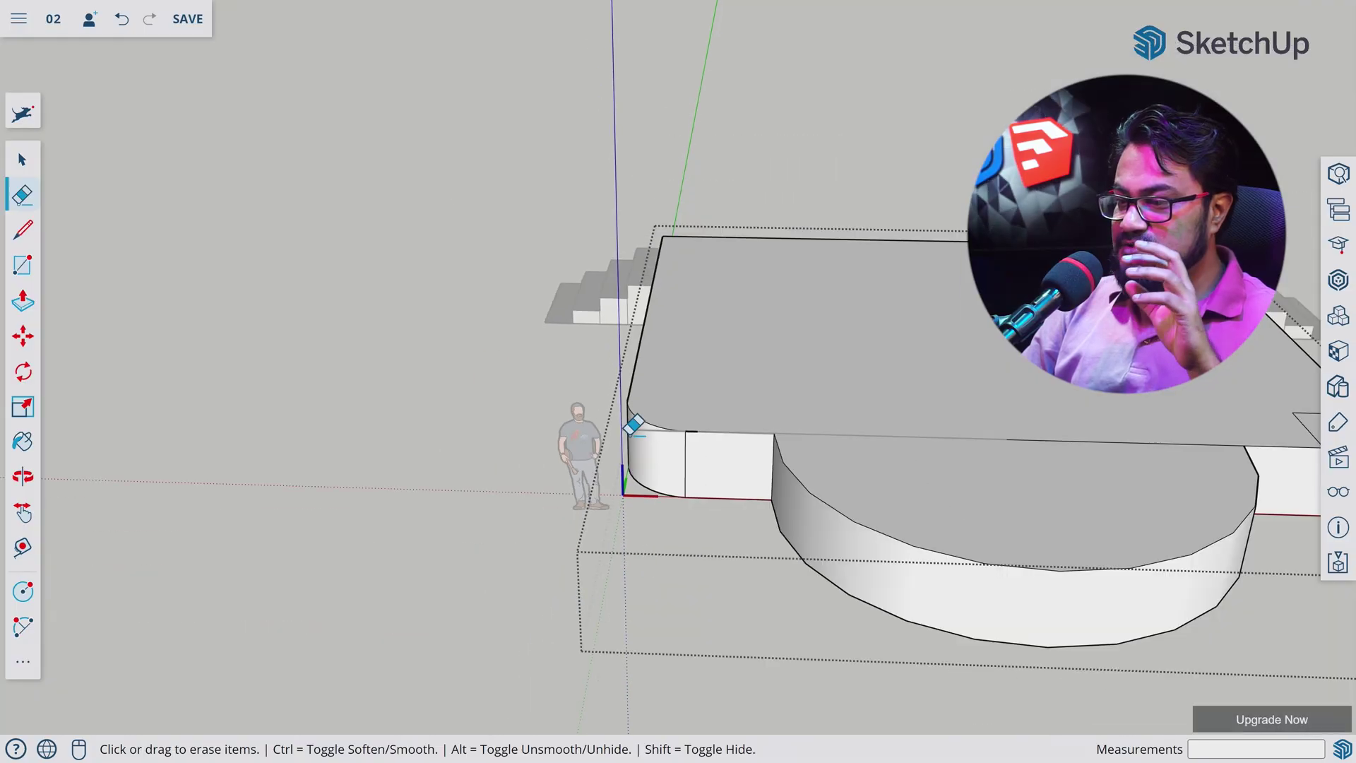
- Draw a 2 Point Arc between opposite corners of the other front square, bulging about 17" toward the stage's outer corner
scroll(947, 416, up, 4)
key(a)
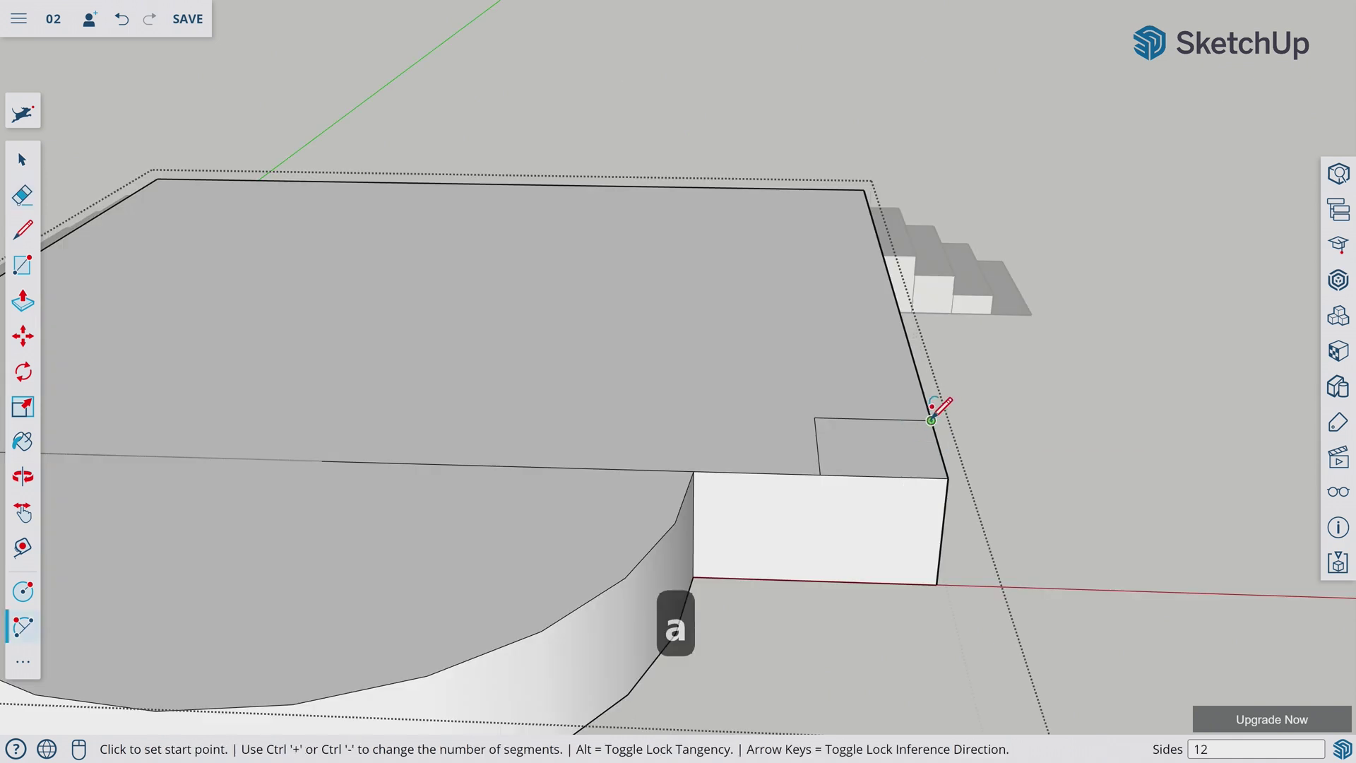
click(813, 474)
click(932, 422)
scroll(923, 448, up, 3)
click(920, 460)
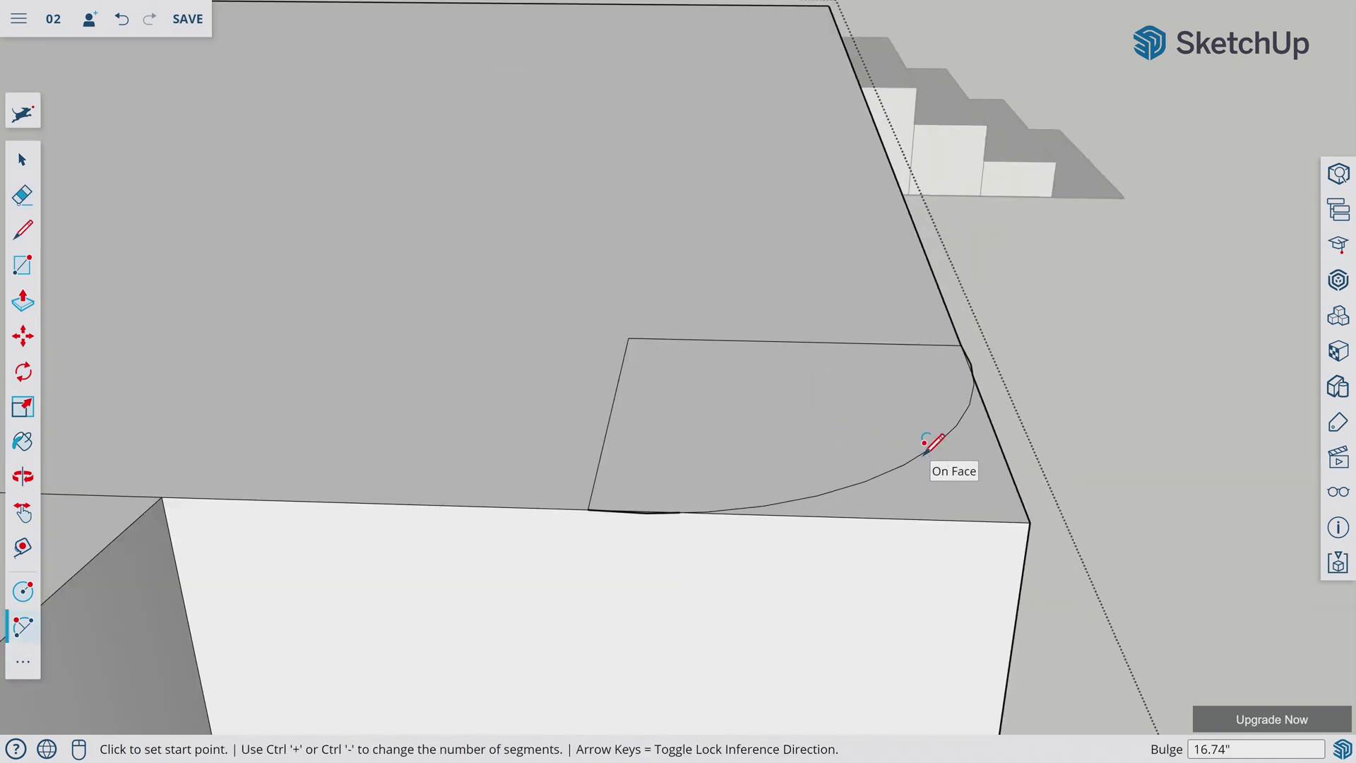
- Push the stage corner outside this second arc down to the ground and erase the leftover square edges
key(p)
scroll(927, 466, down, 5)
click(922, 488)
click(836, 621)
key(e)
drag(853, 424, 787, 427)
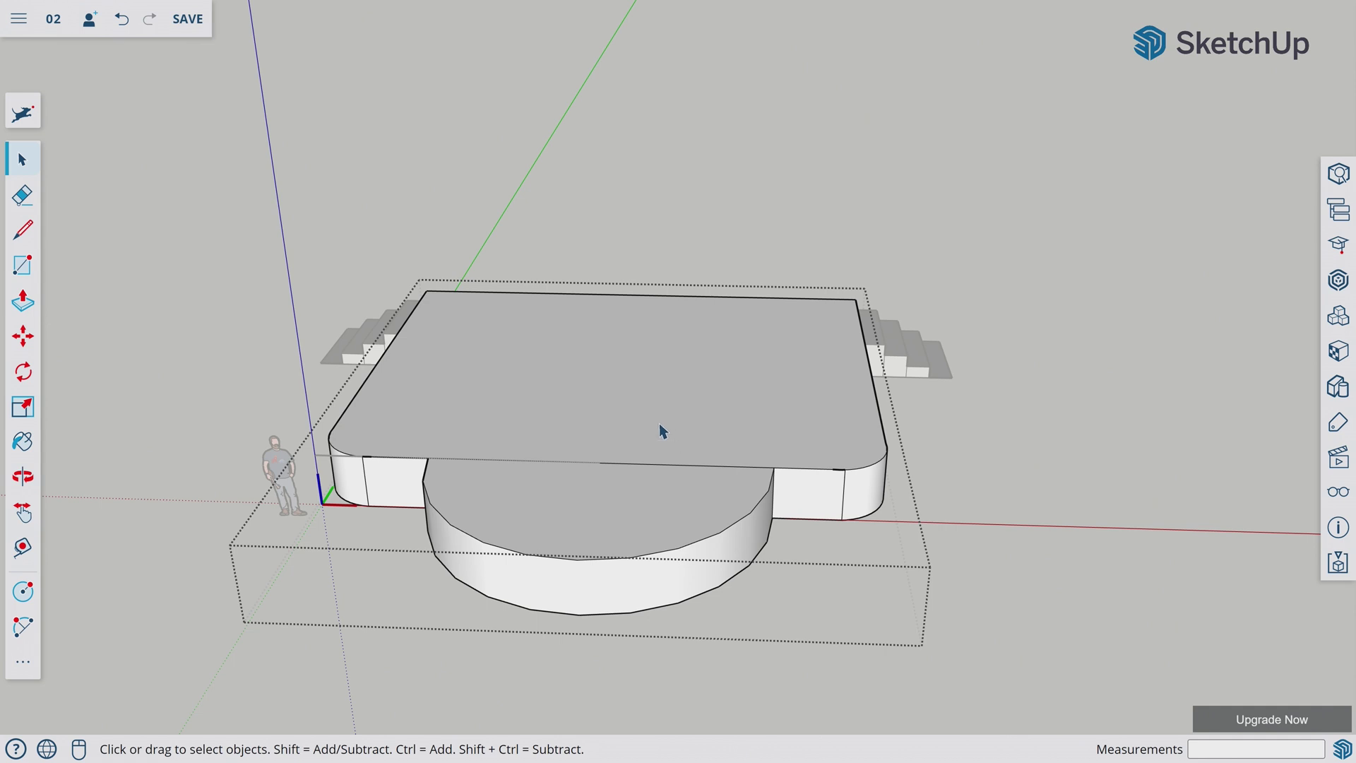
- Paint the entire stage base, including the semicircular extension, with the plain dark brown material from the Wood collection
click(662, 431)
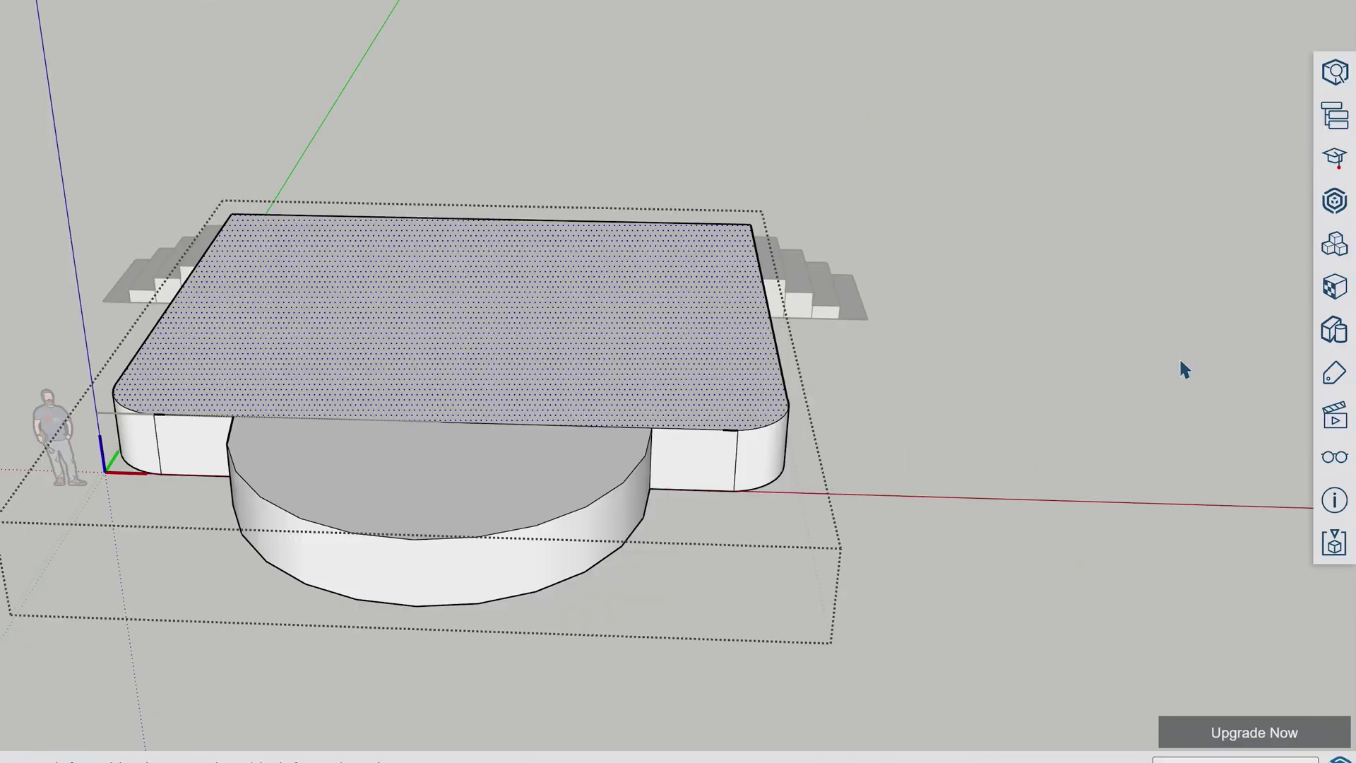
click(1333, 290)
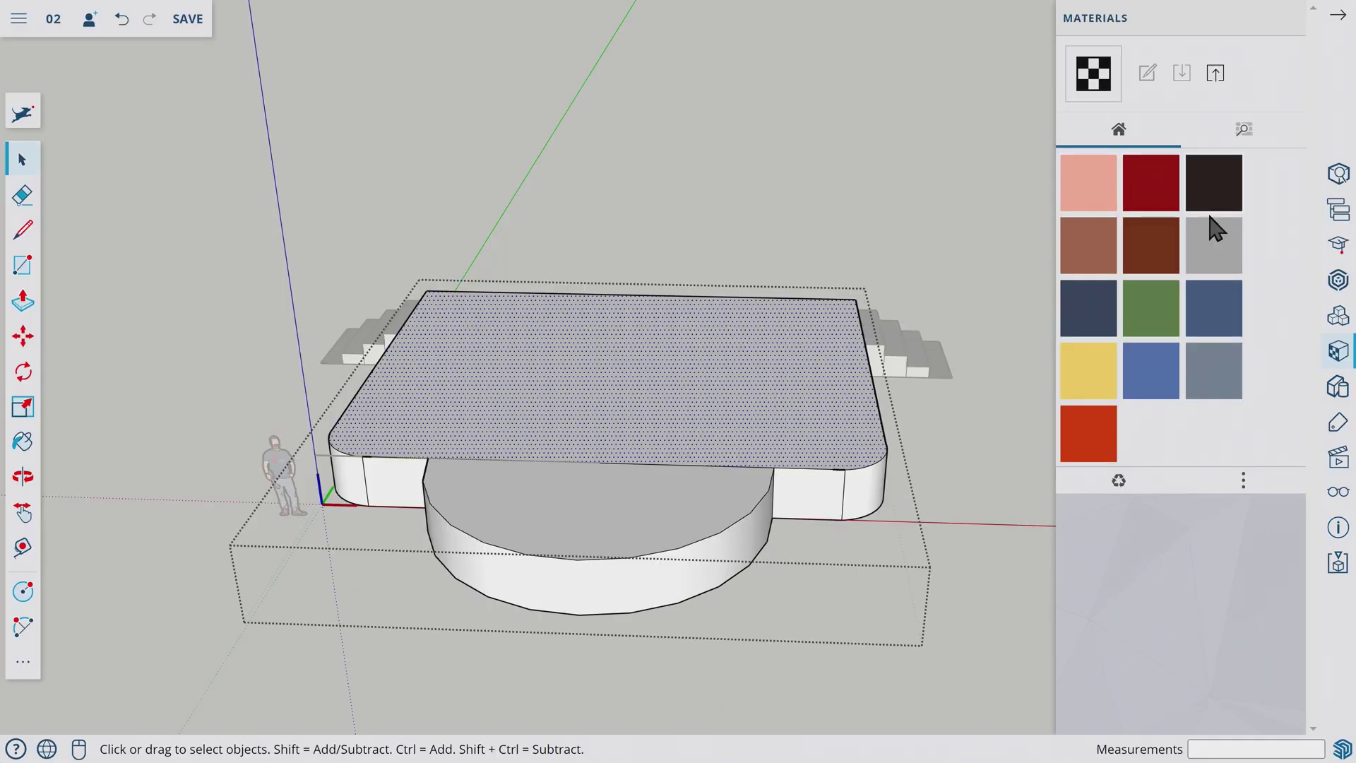
click(848, 613)
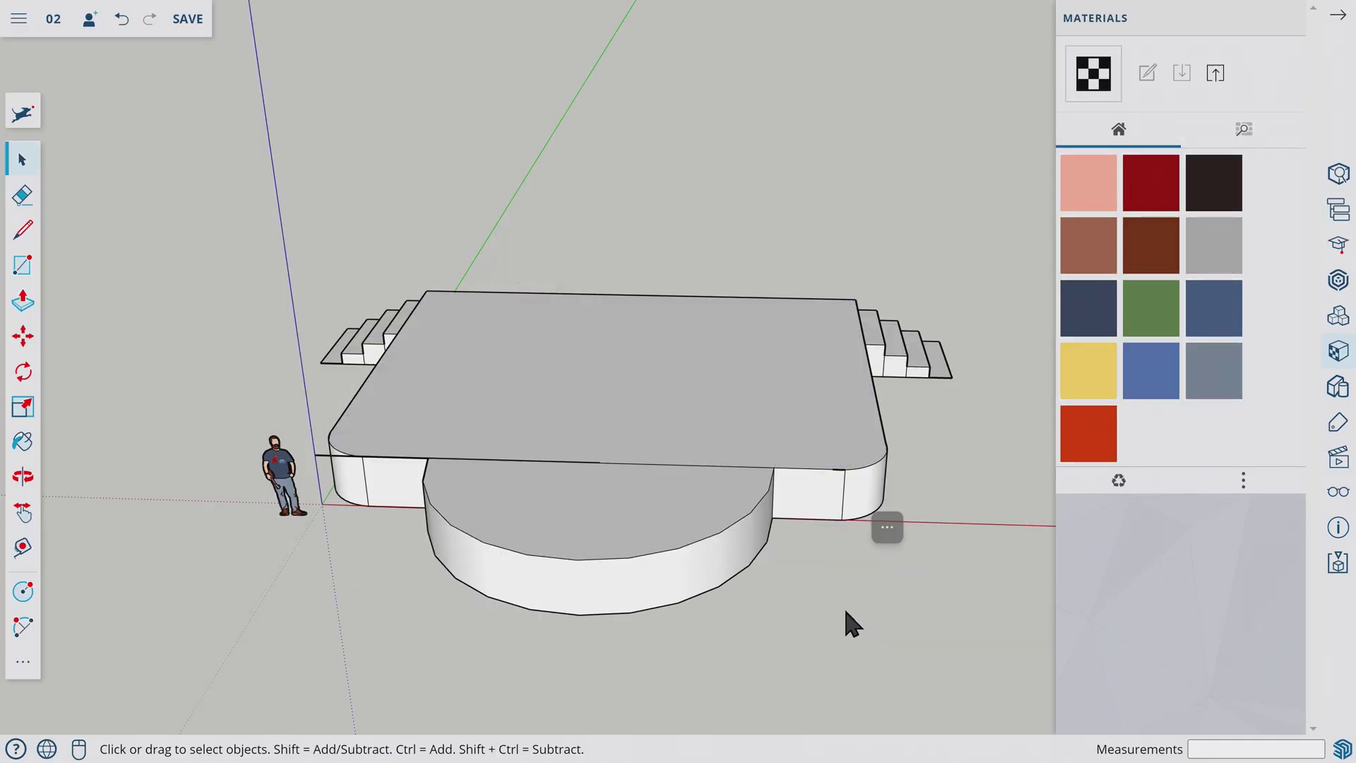
double_click(736, 425)
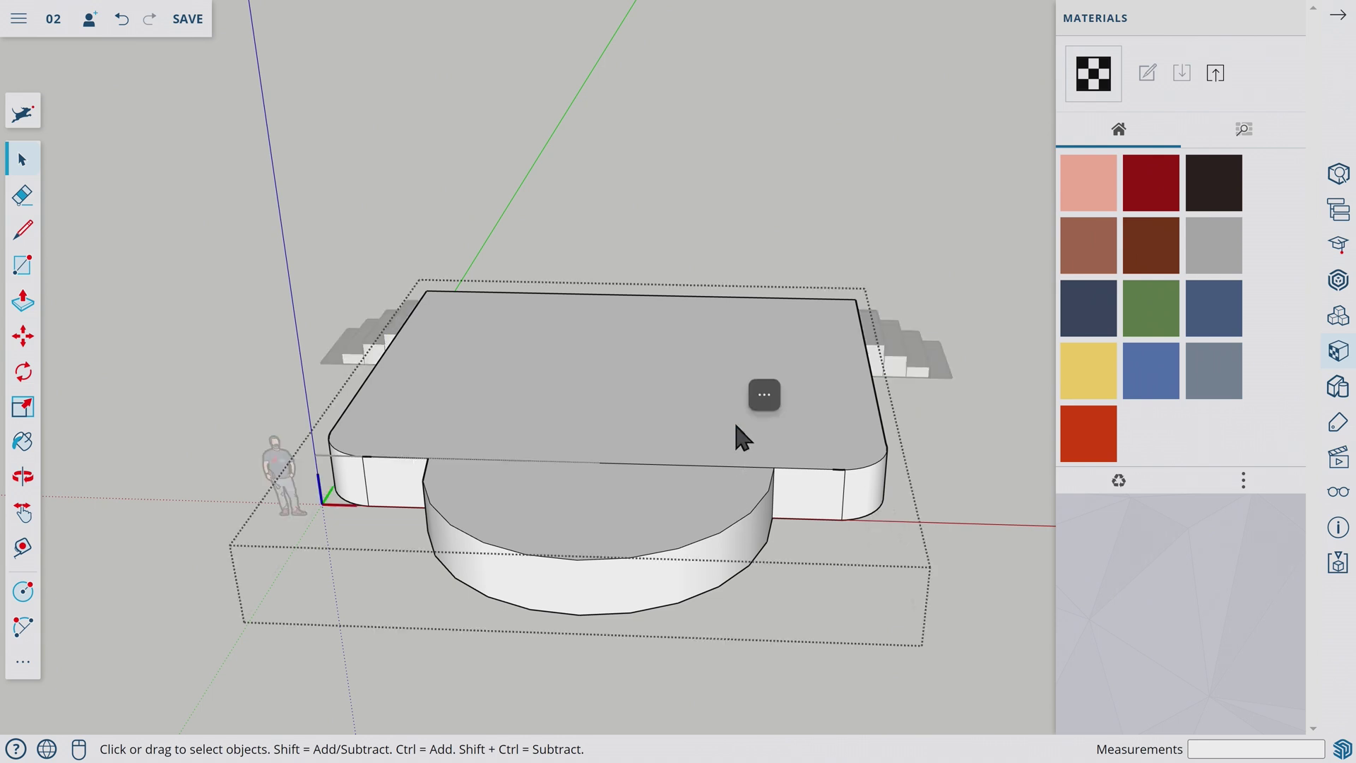
triple_click(712, 439)
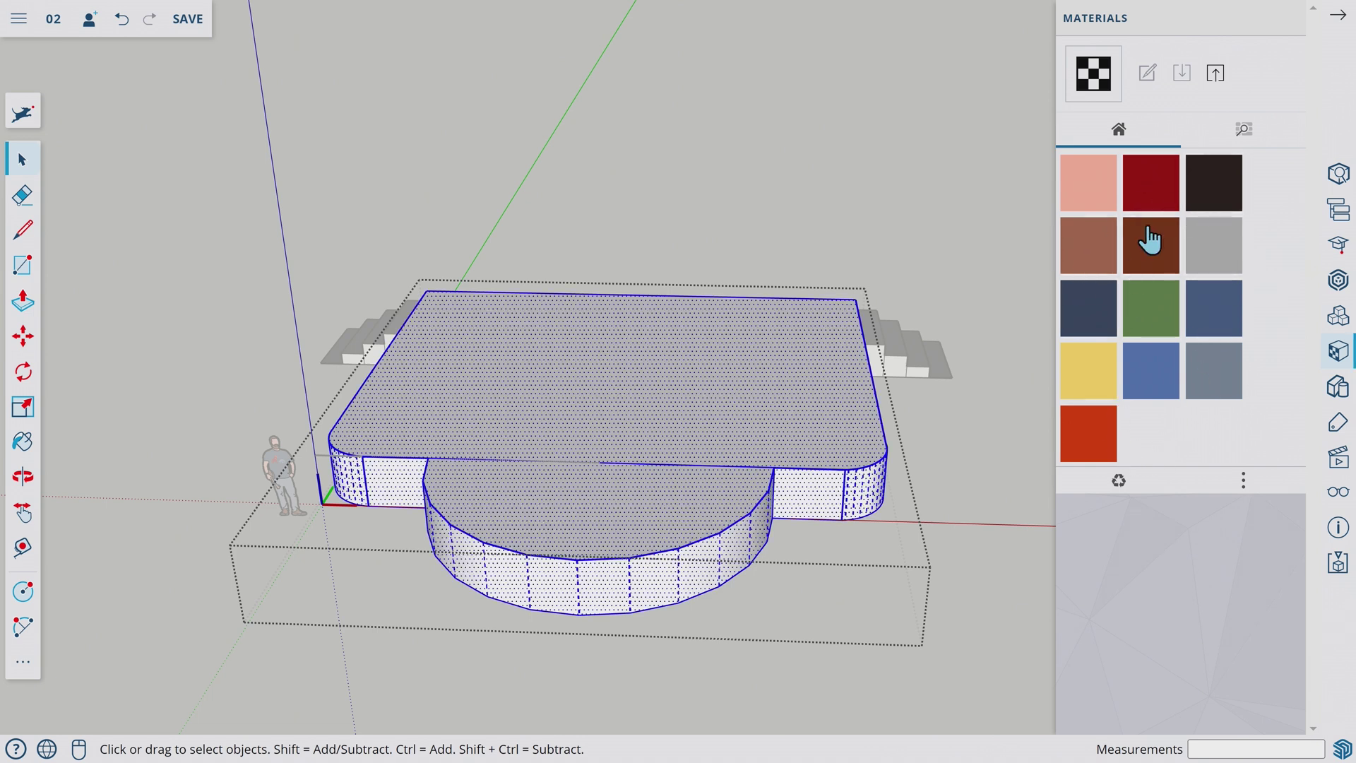
click(1259, 135)
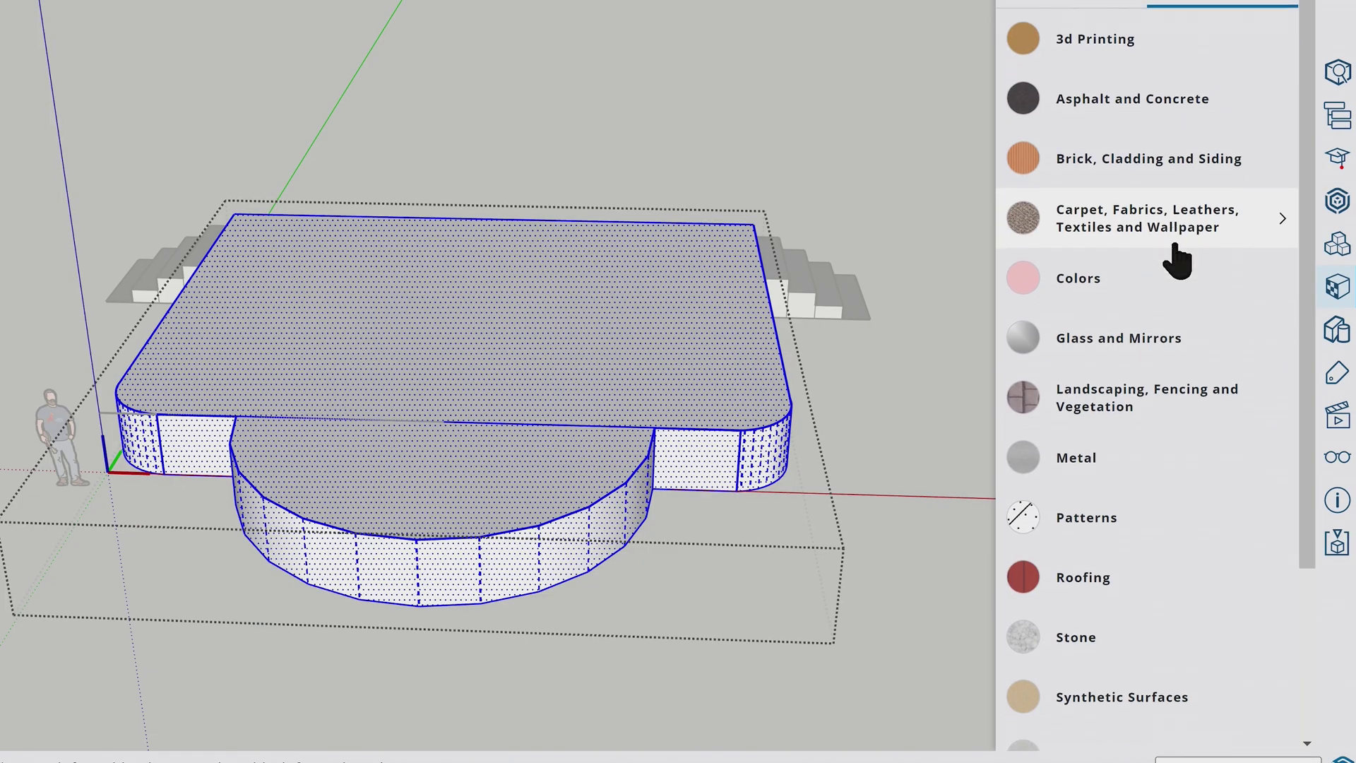
scroll(1153, 509, down, 3)
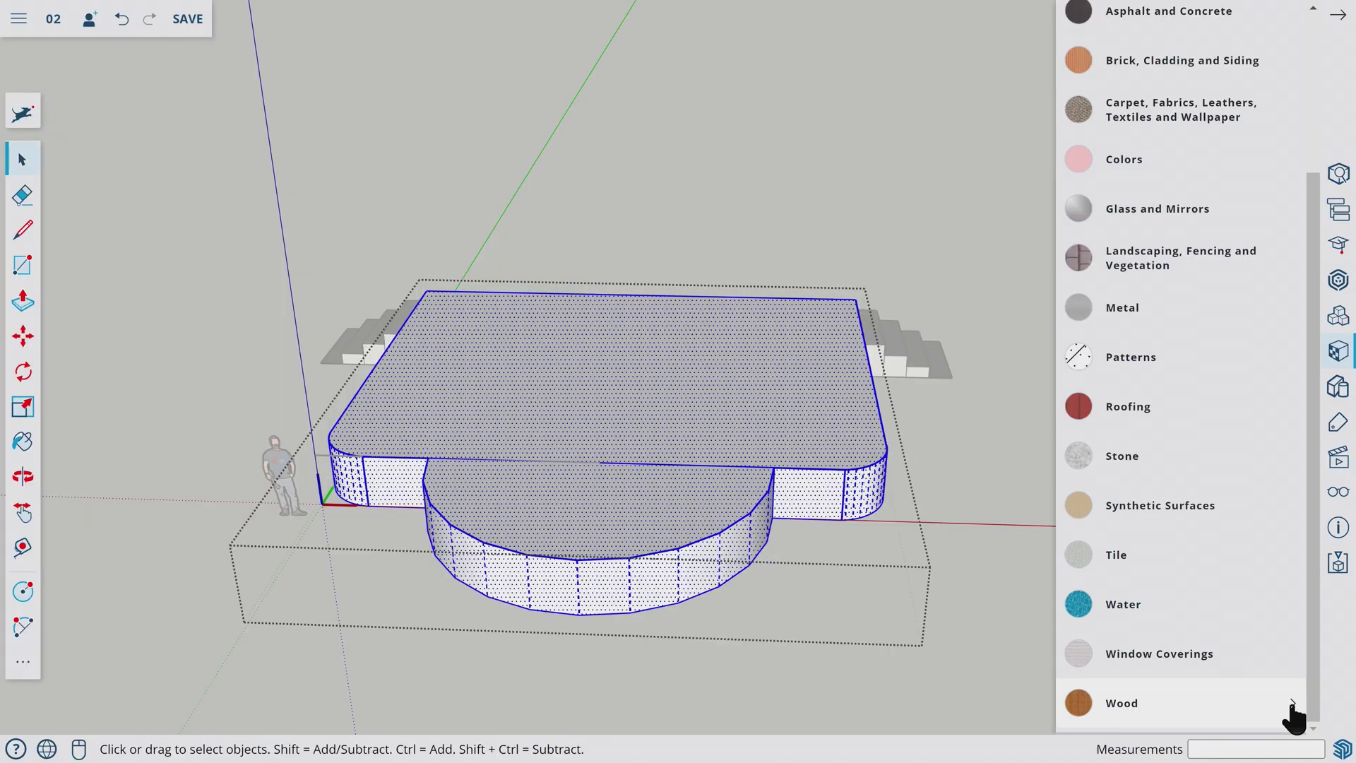
click(1286, 707)
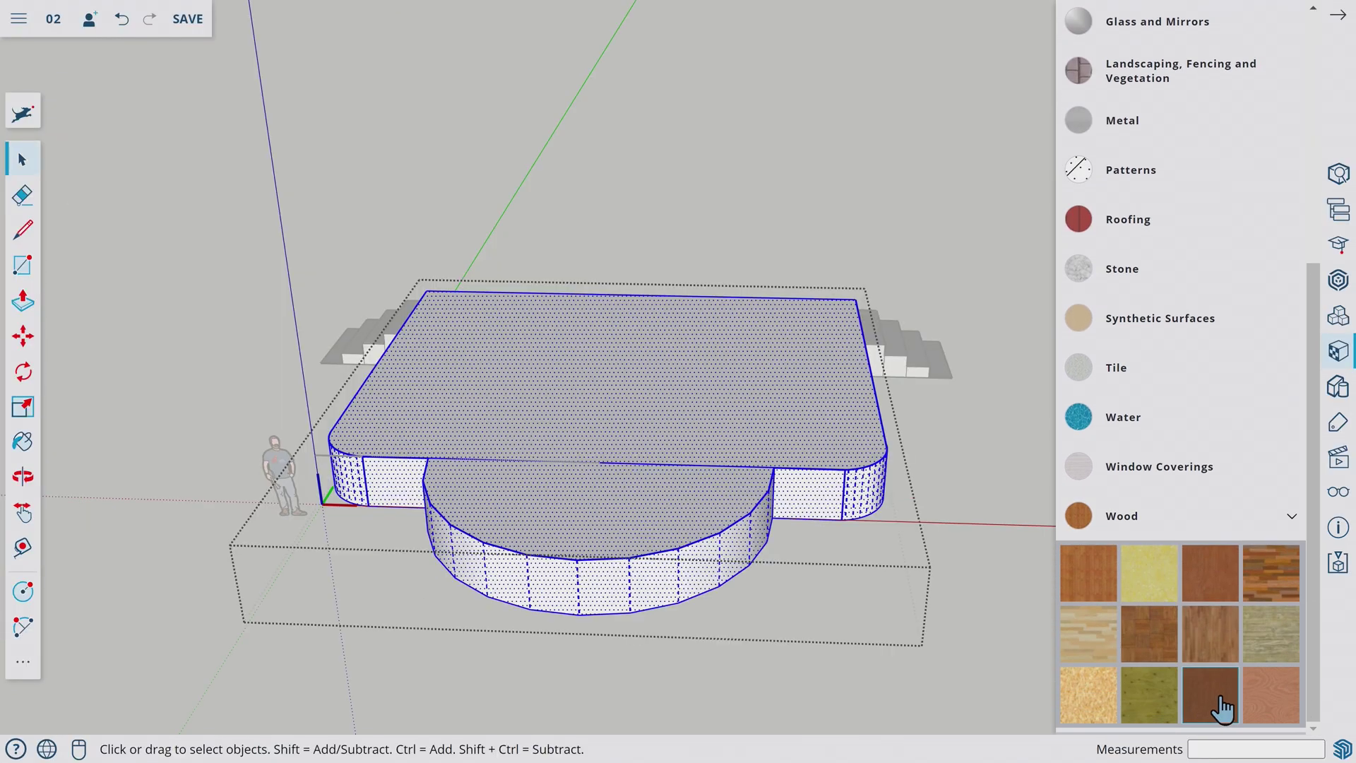
click(1218, 712)
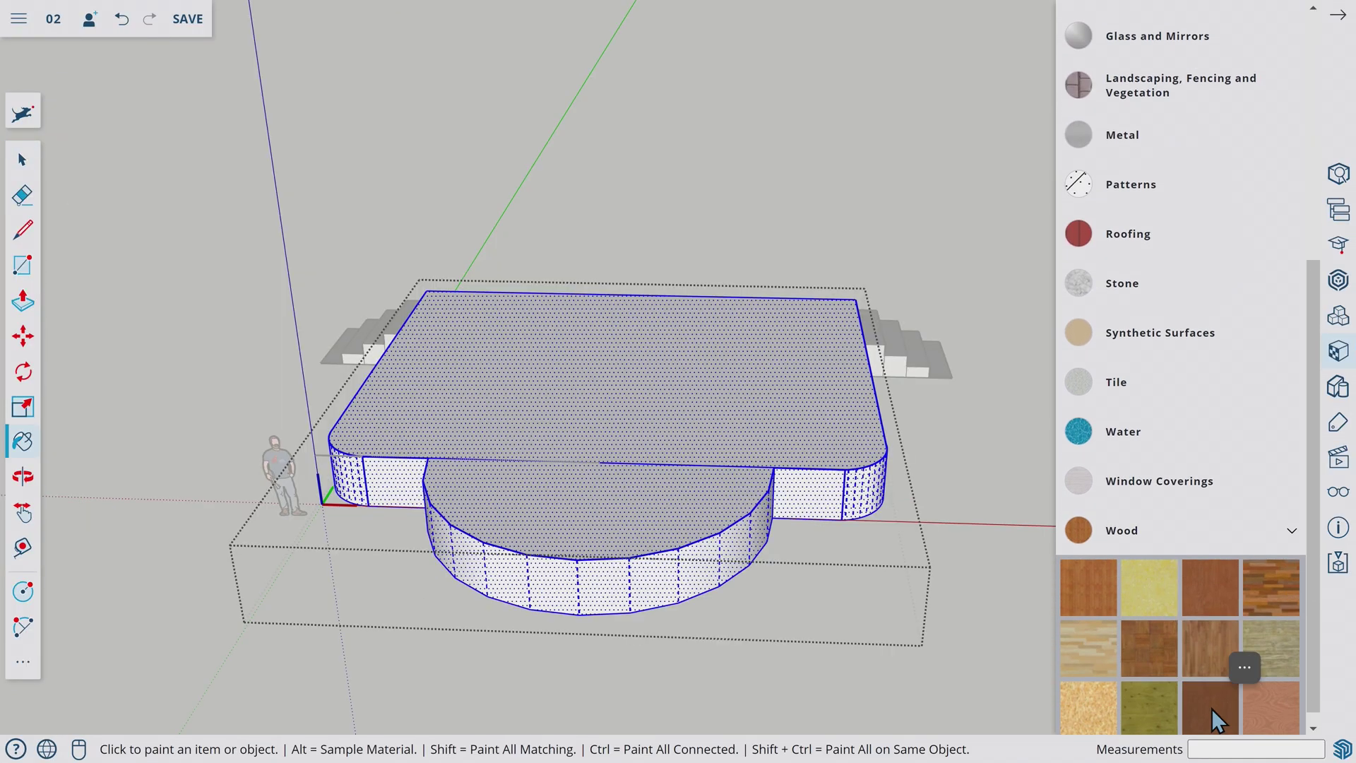
click(779, 362)
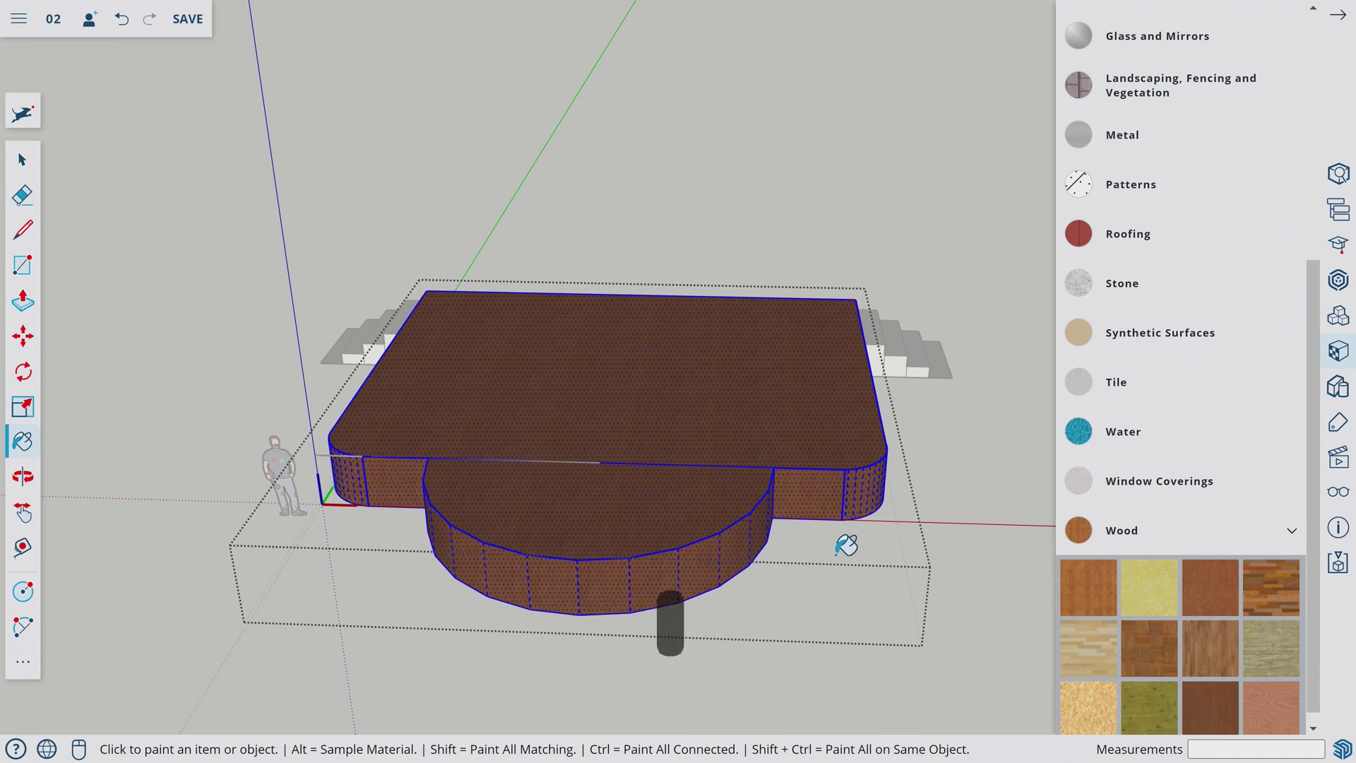
key(space)
click(811, 543)
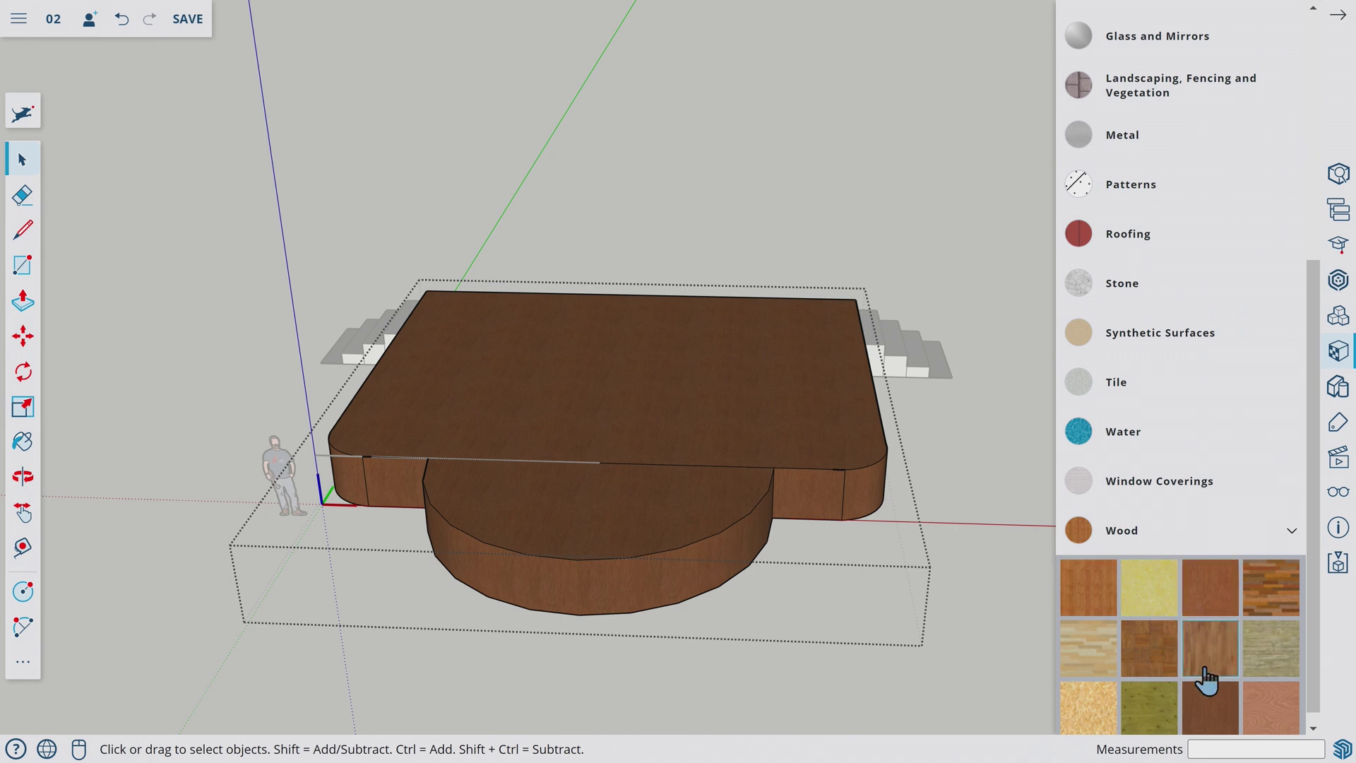
- Paint the stage's vertical front faces, rounded corners and curved extension wall with Wood Bamboo Medium
scroll(1259, 646, down, 1)
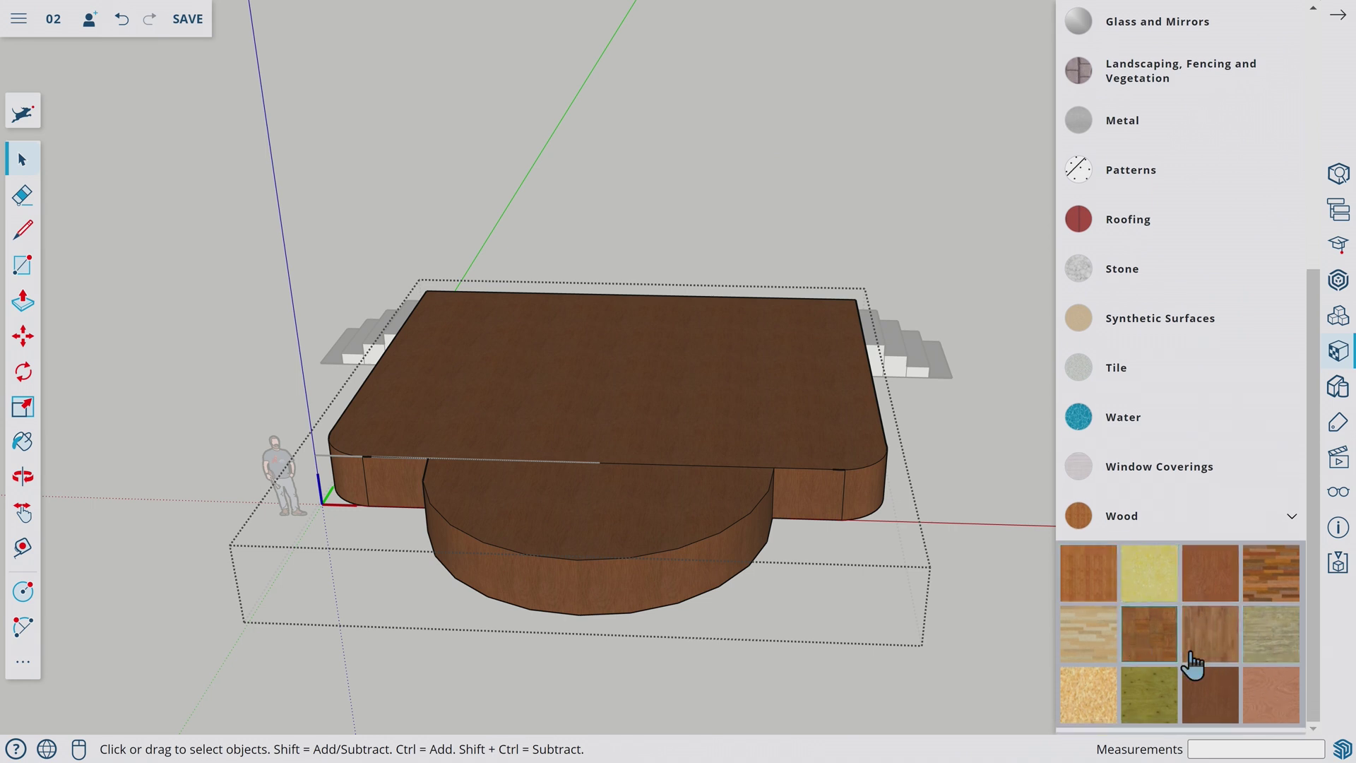
click(1092, 590)
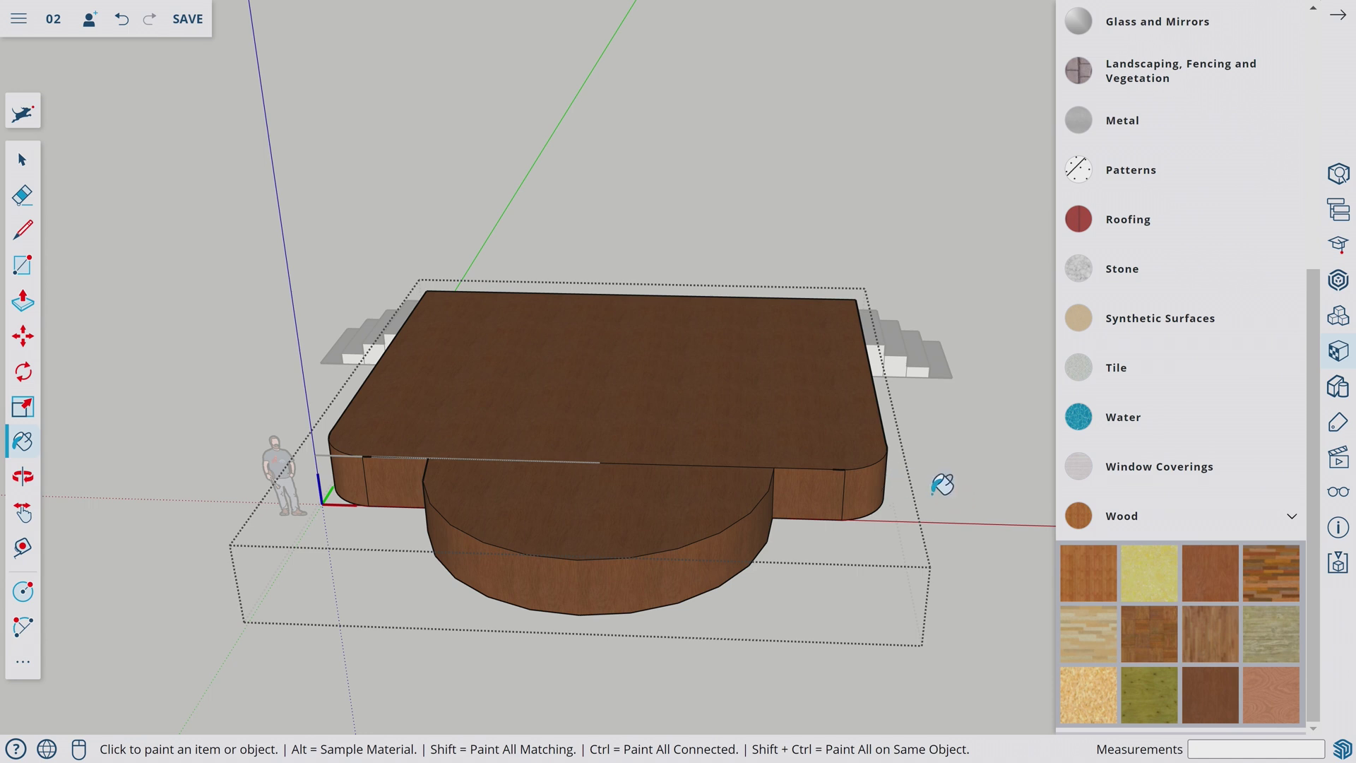
click(875, 483)
click(829, 484)
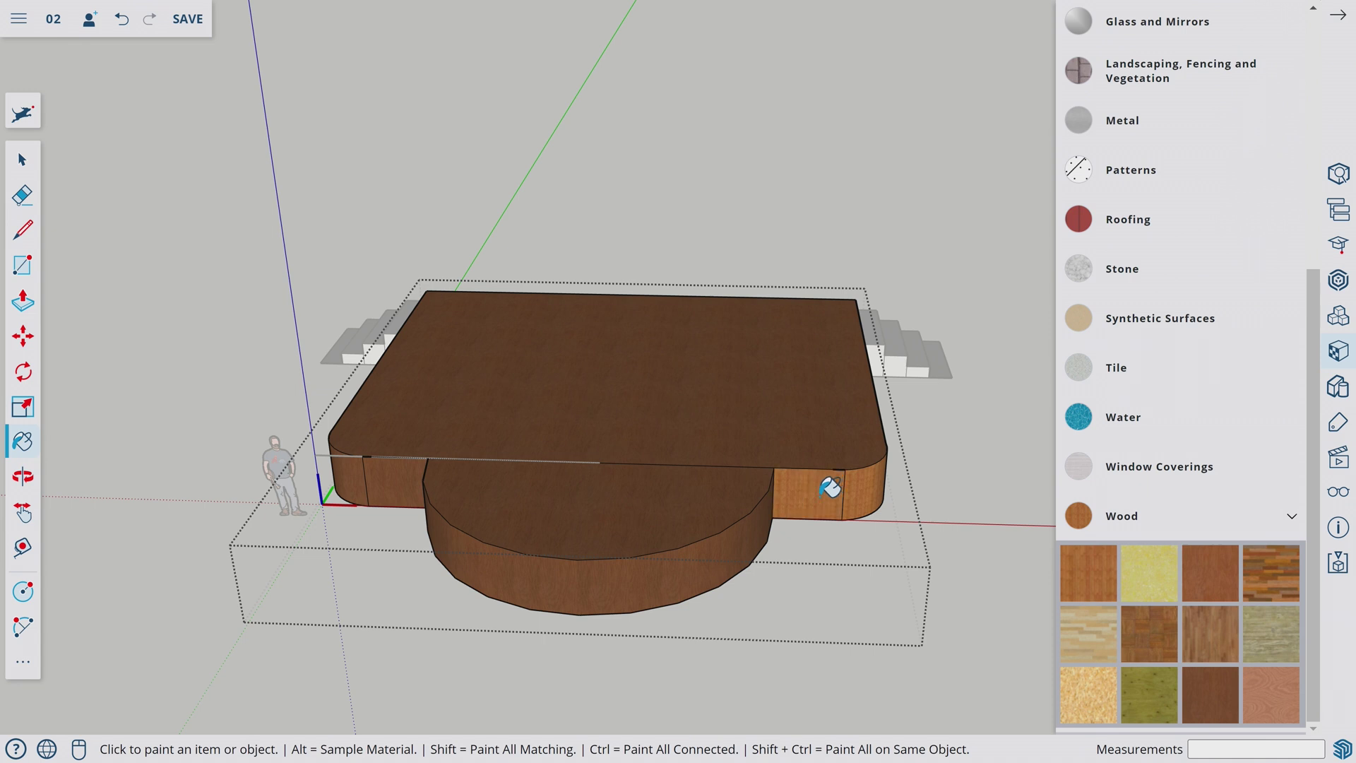
click(747, 543)
- Paint the stage's side wall farthest from the human figure and its back wall with Wood Bamboo Medium
key(o)
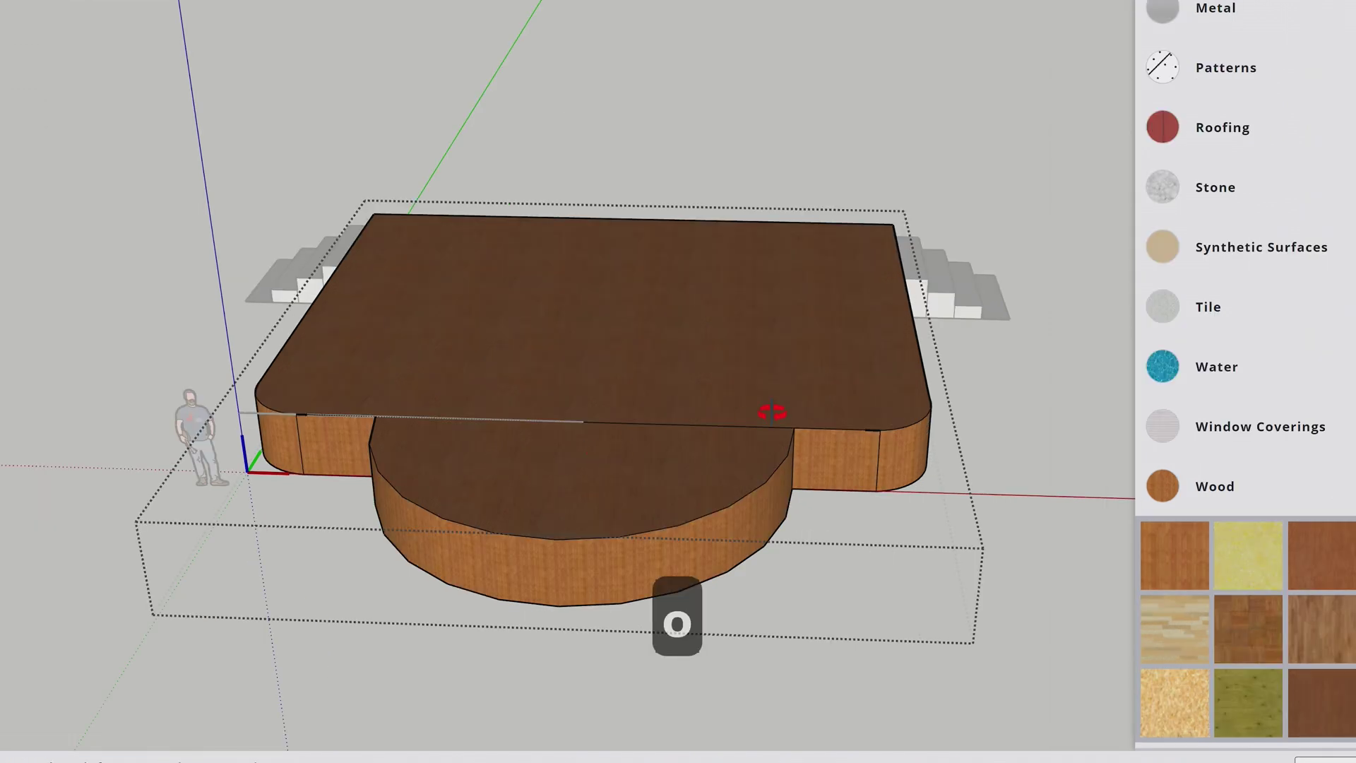
drag(772, 409, 447, 389)
drag(487, 436, 486, 483)
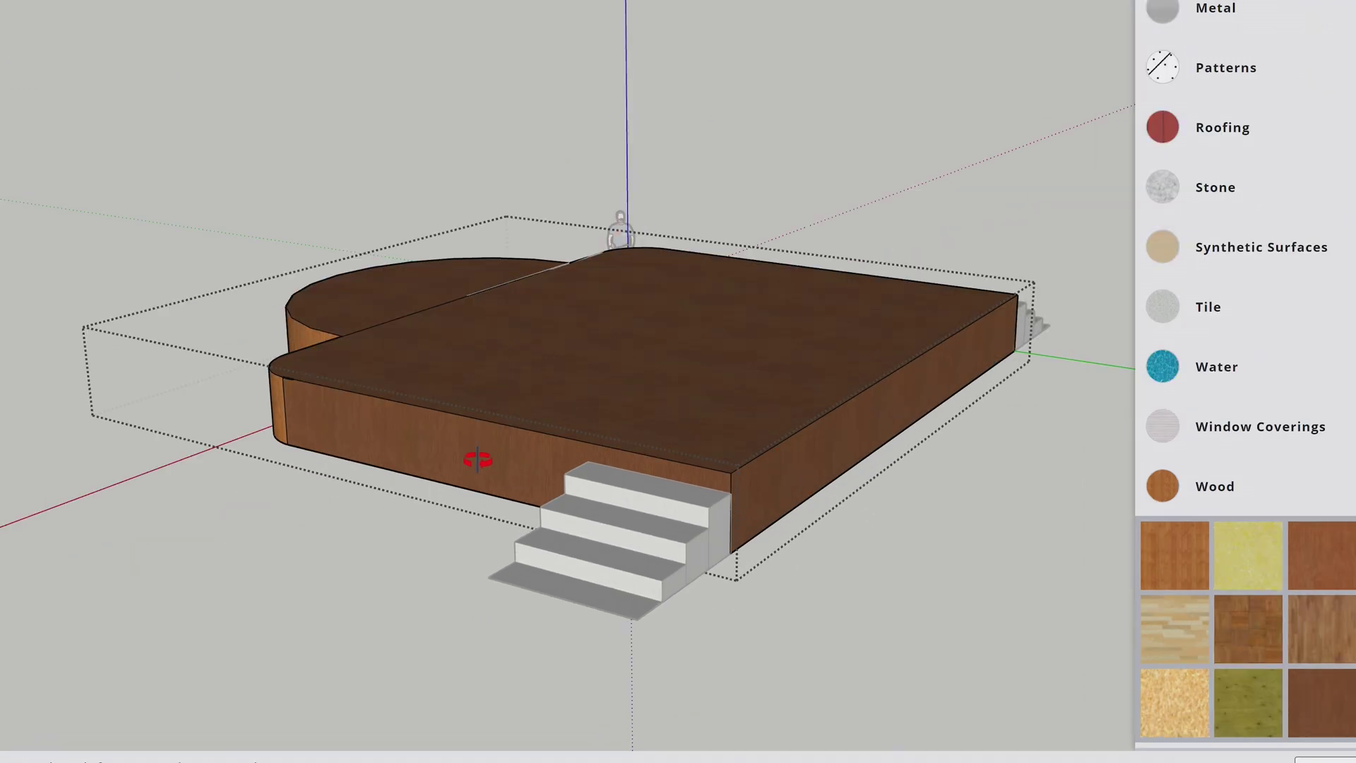
key(b)
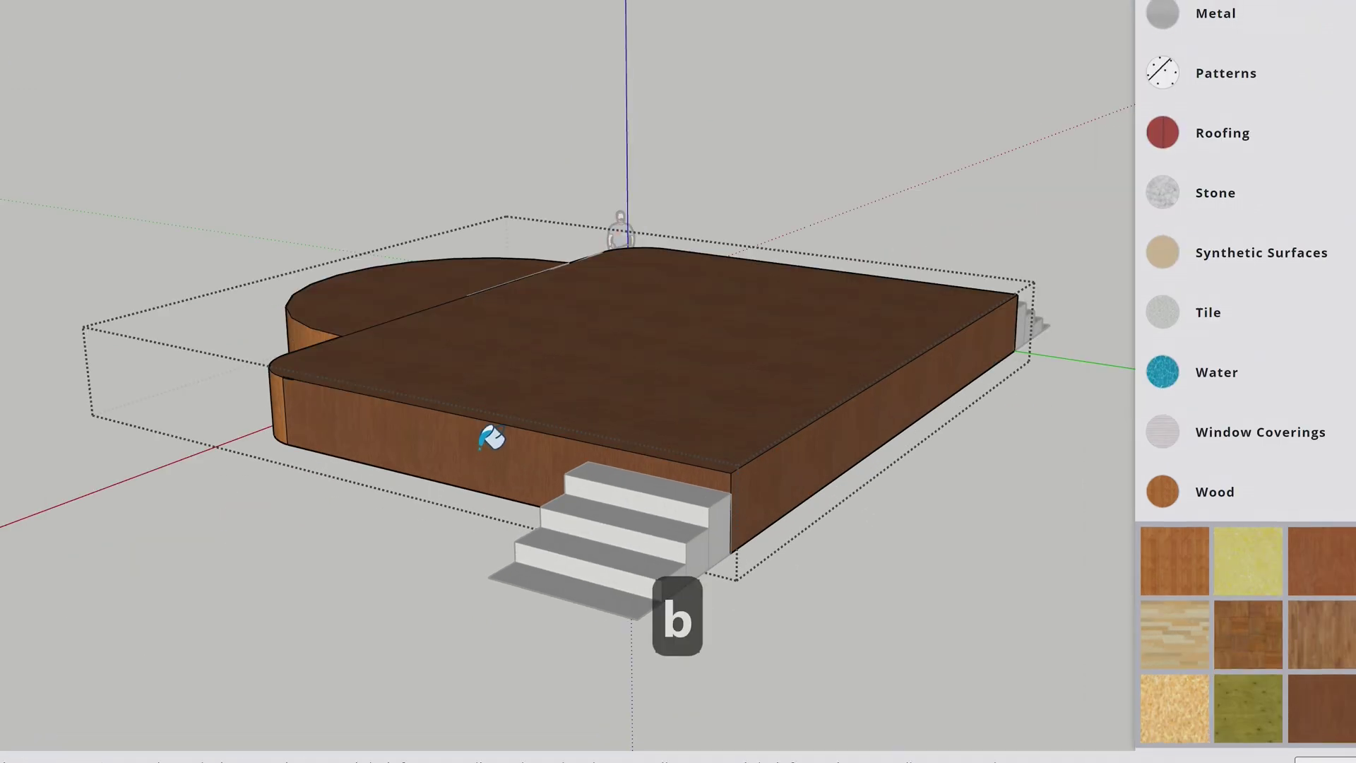
click(487, 439)
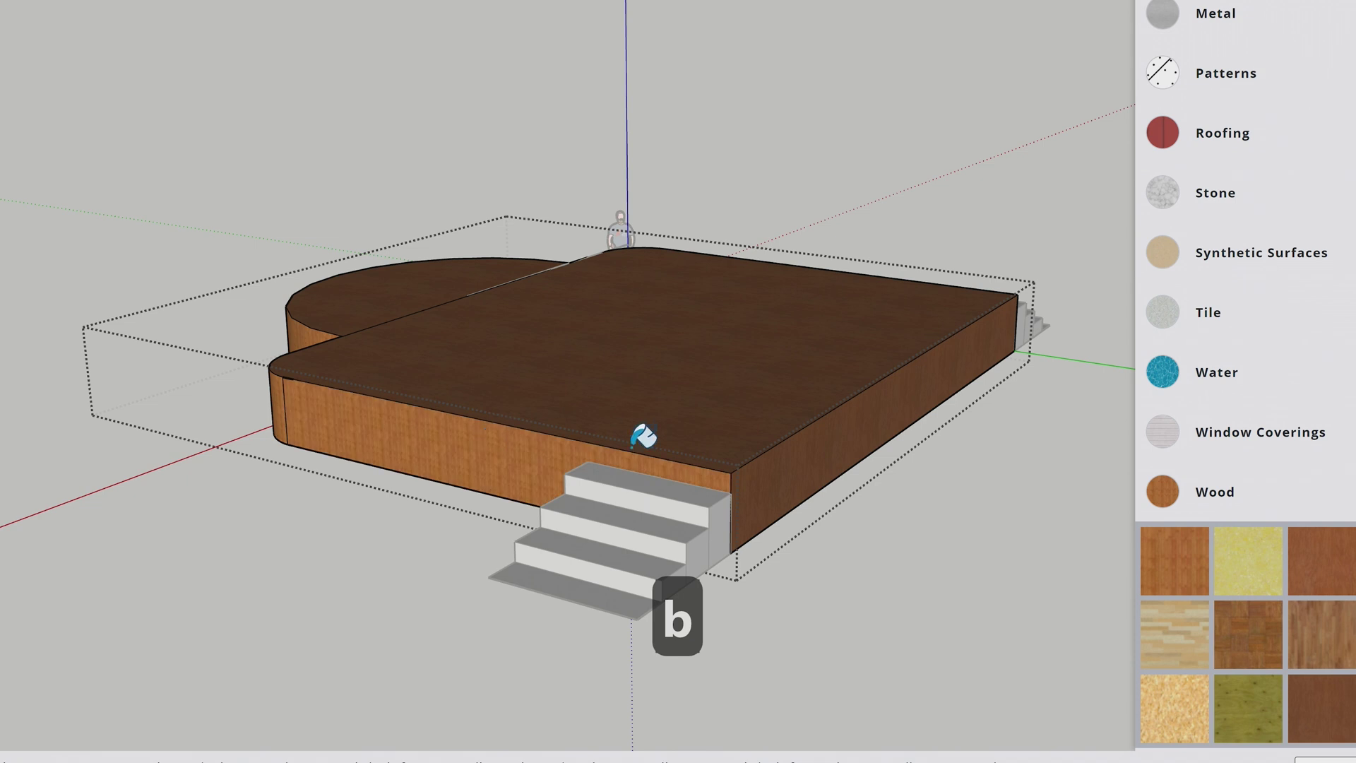
click(812, 436)
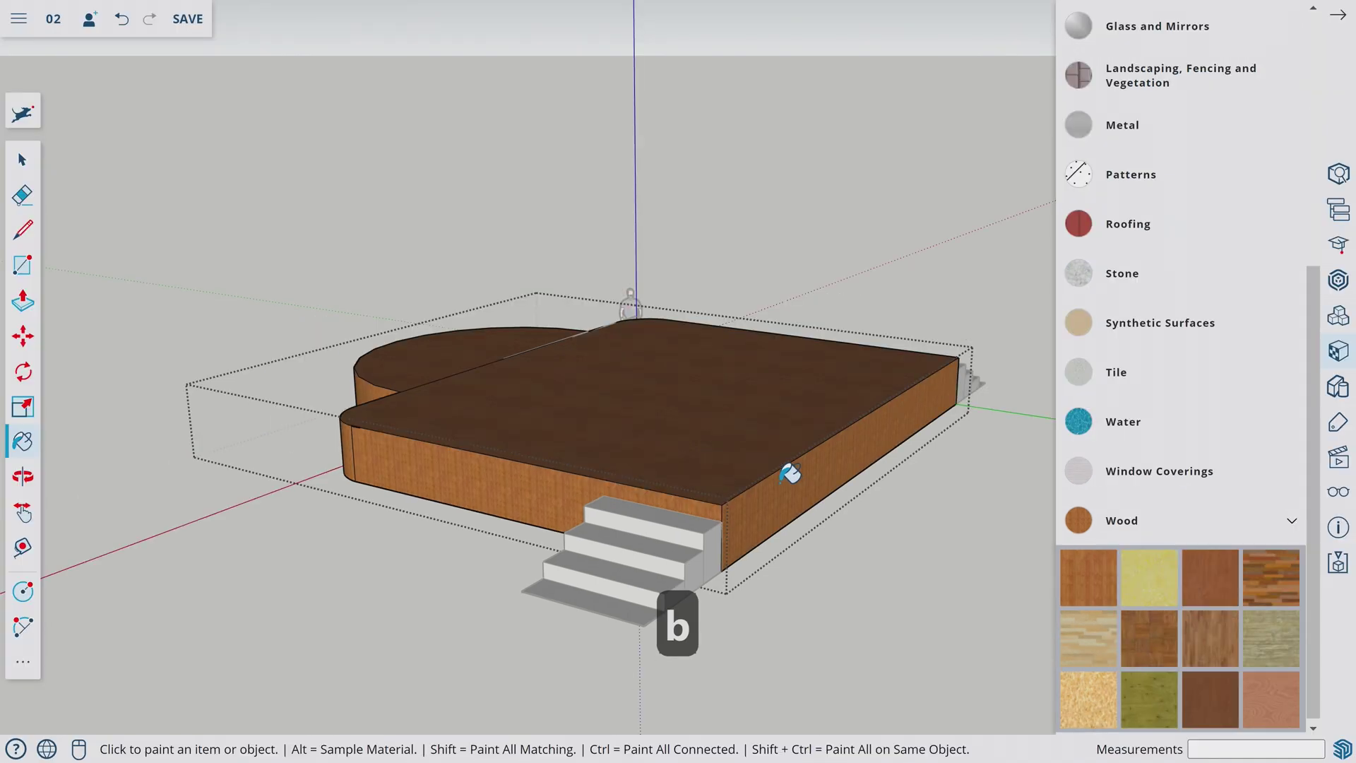
- Paint the stage's side wall nearest the human figure and the staircase against it with Wood Bamboo Medium
key(o)
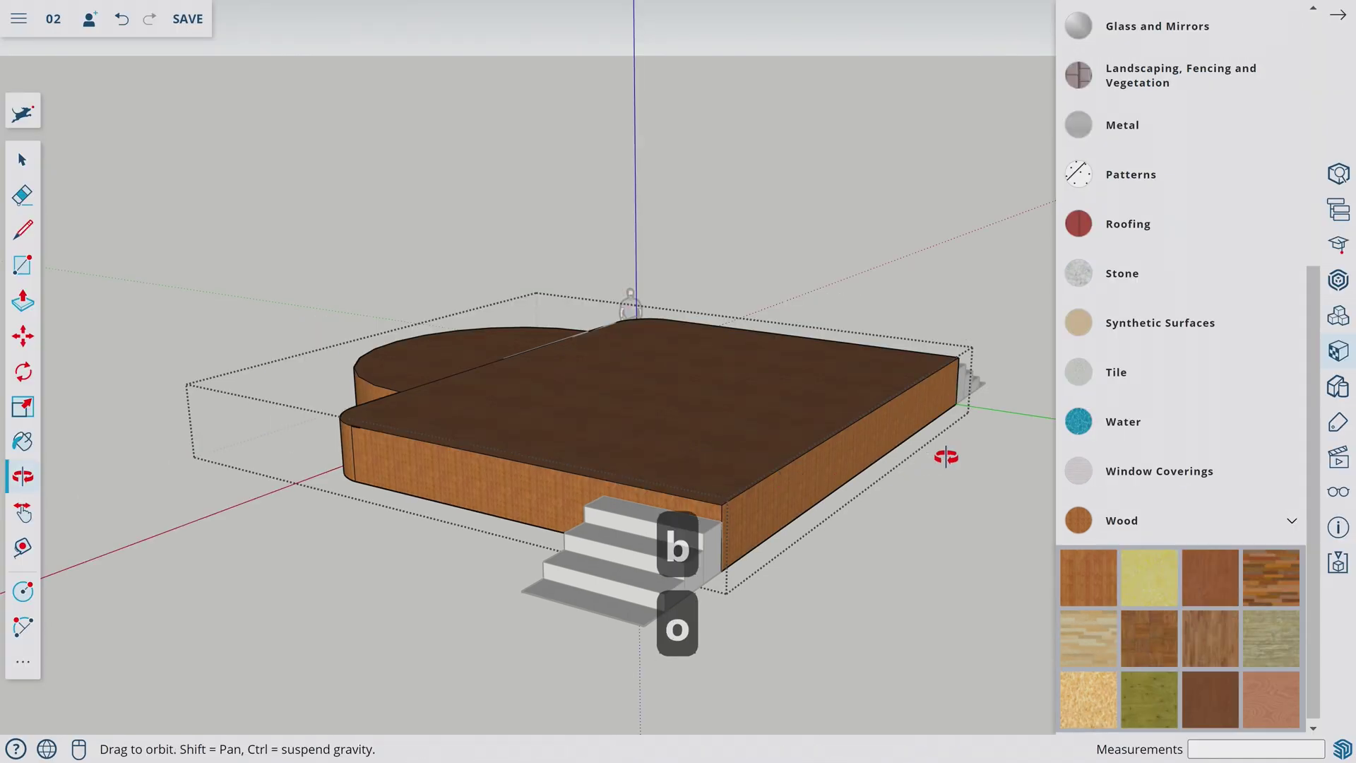
drag(1050, 375, 573, 376)
key(b)
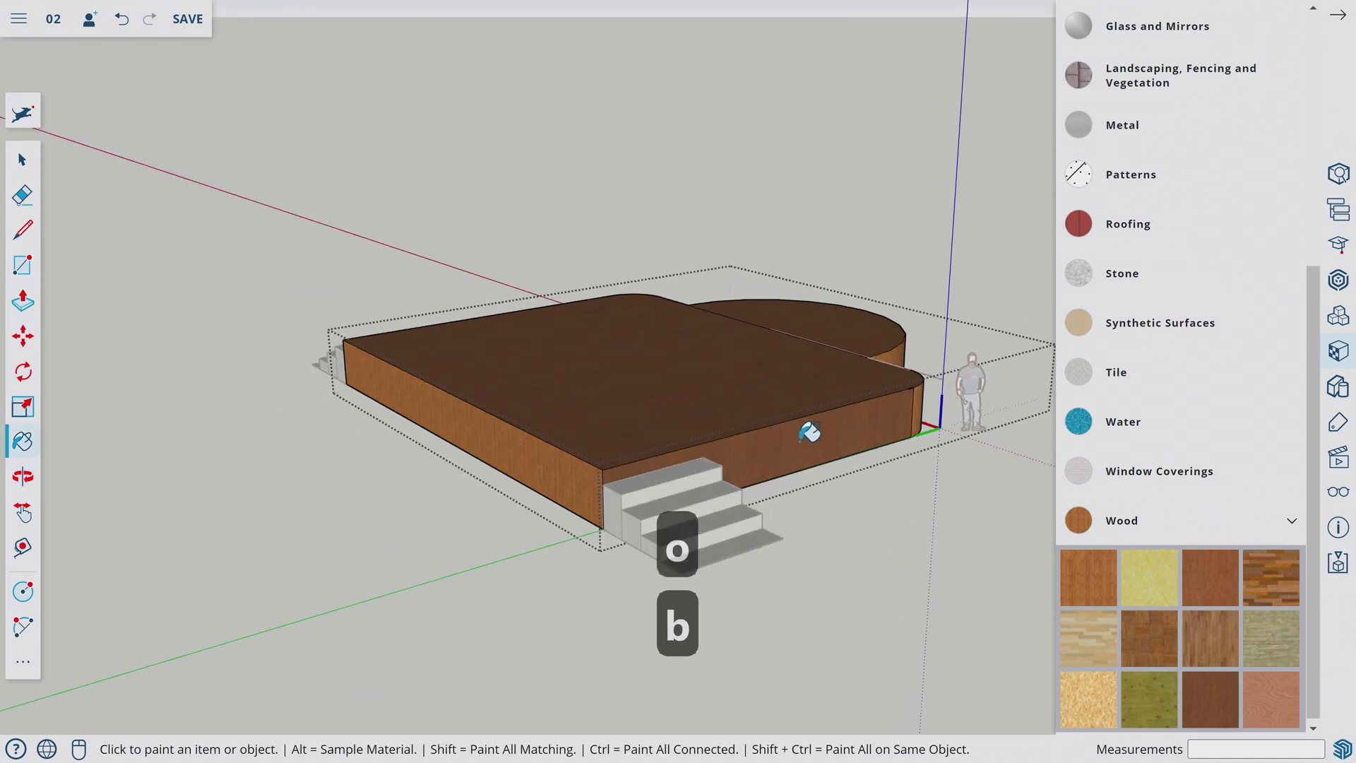
key(o)
drag(817, 430, 783, 405)
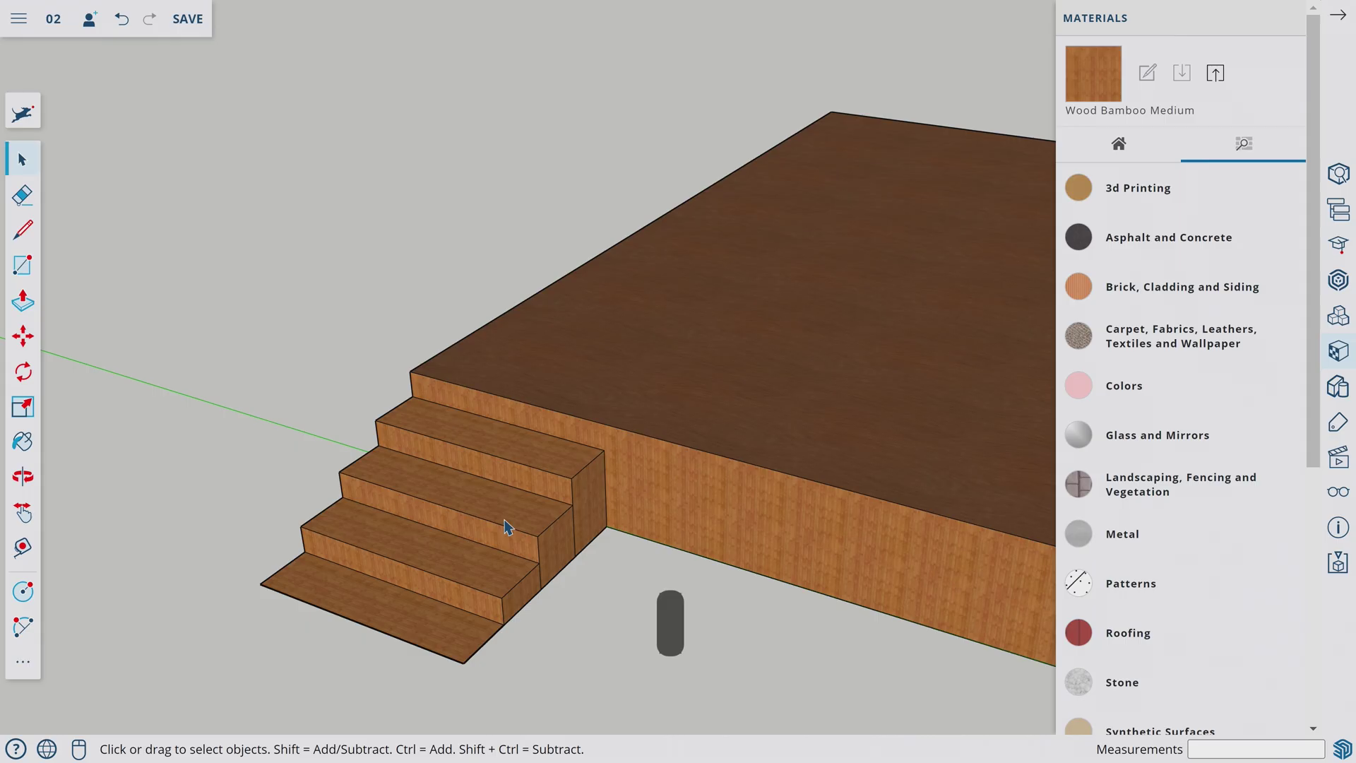
- Paint the treads of the staircase nearest the human figure with the dark brown wood material, leaving its risers and sides in Wood Bamboo Medium
double_click(506, 526)
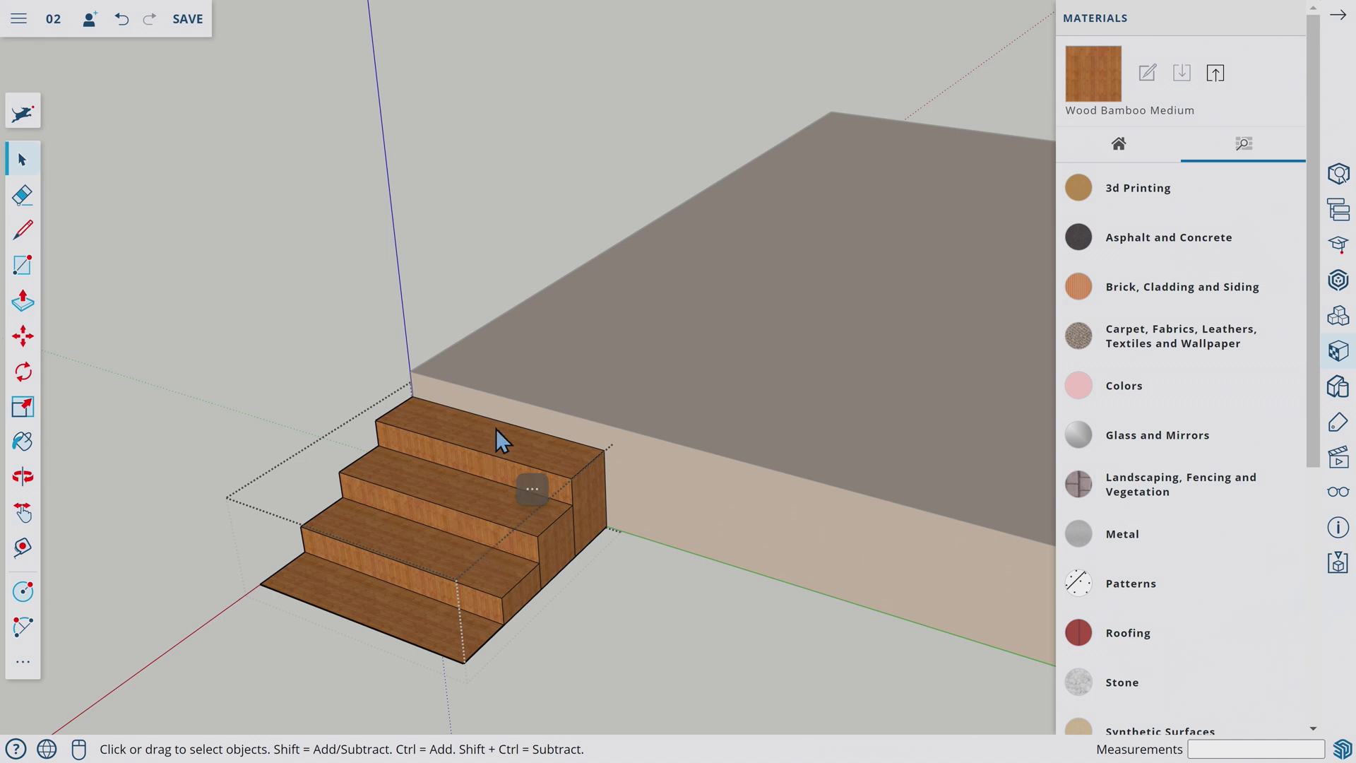
key(b)
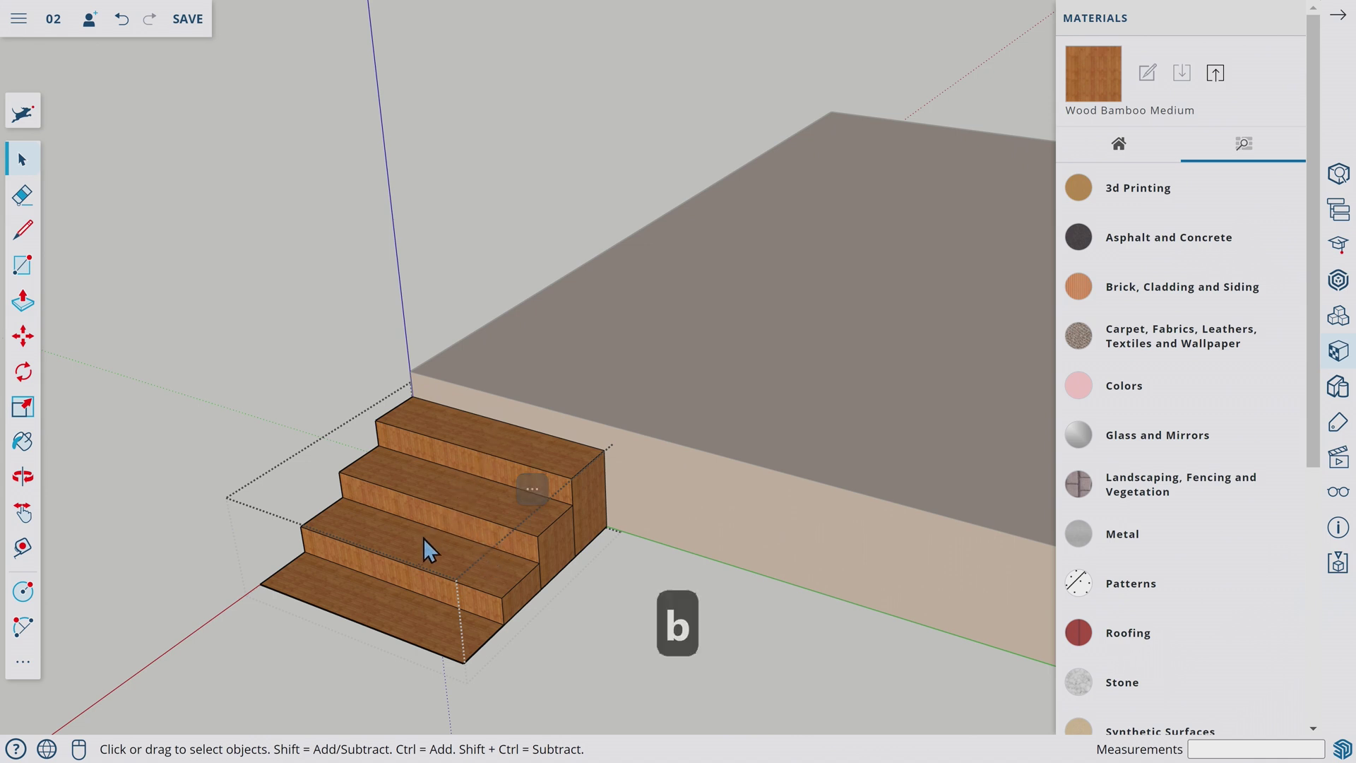
key(b)
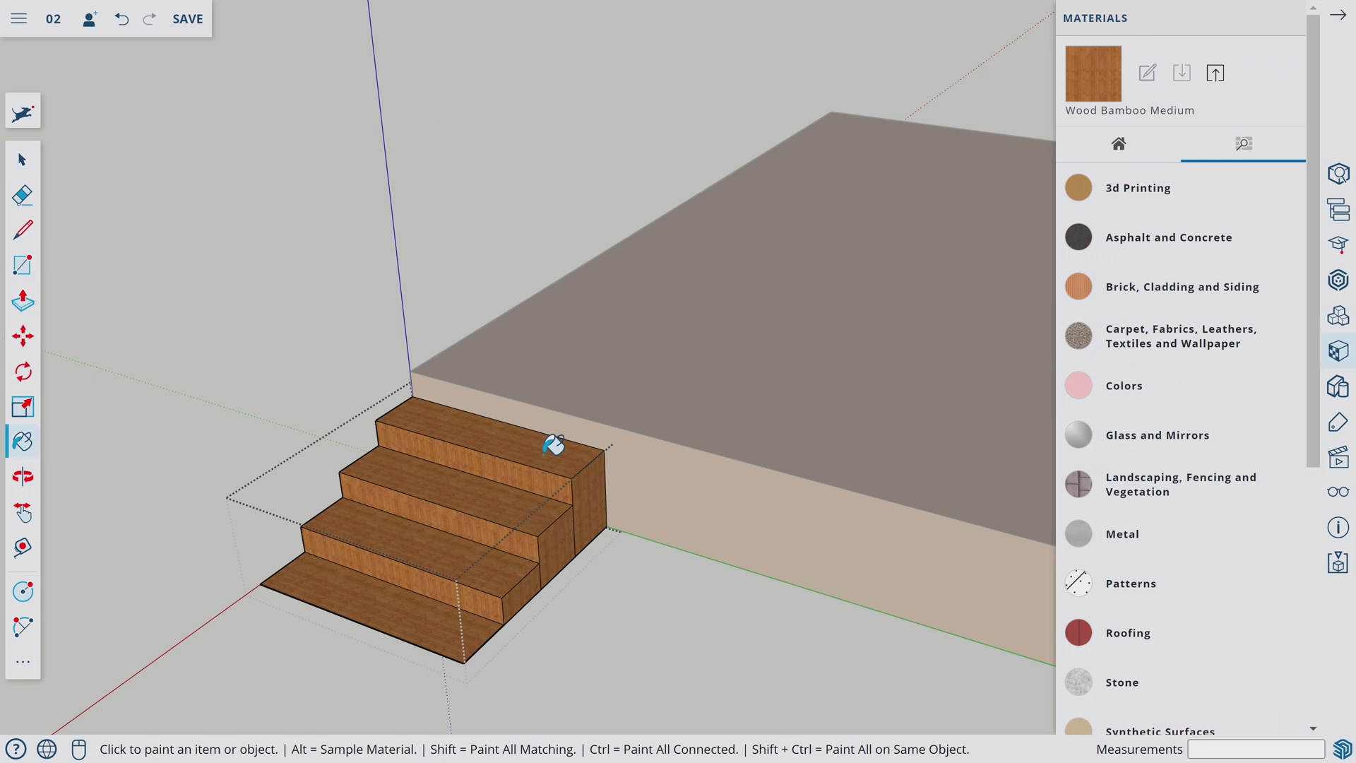
key(alt)
click(409, 547)
click(351, 584)
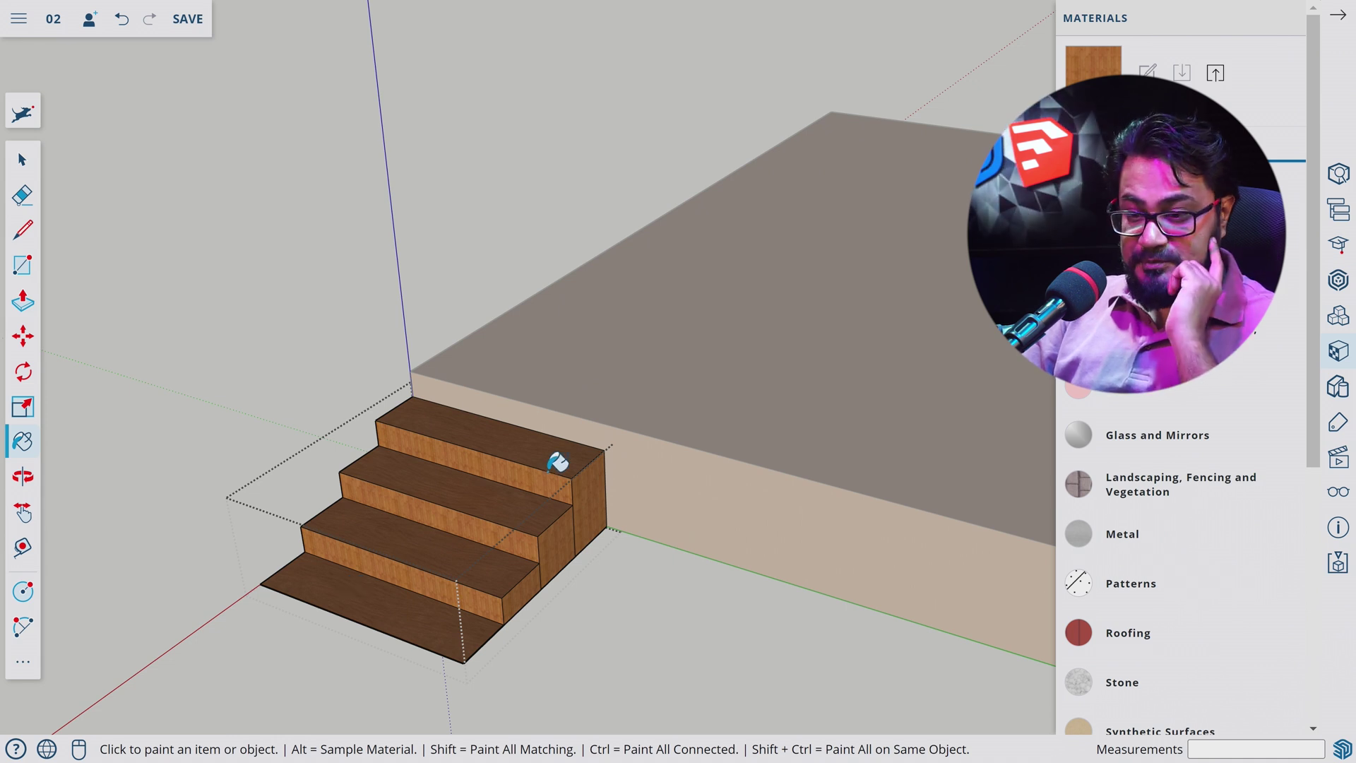
key(space)
click(603, 593)
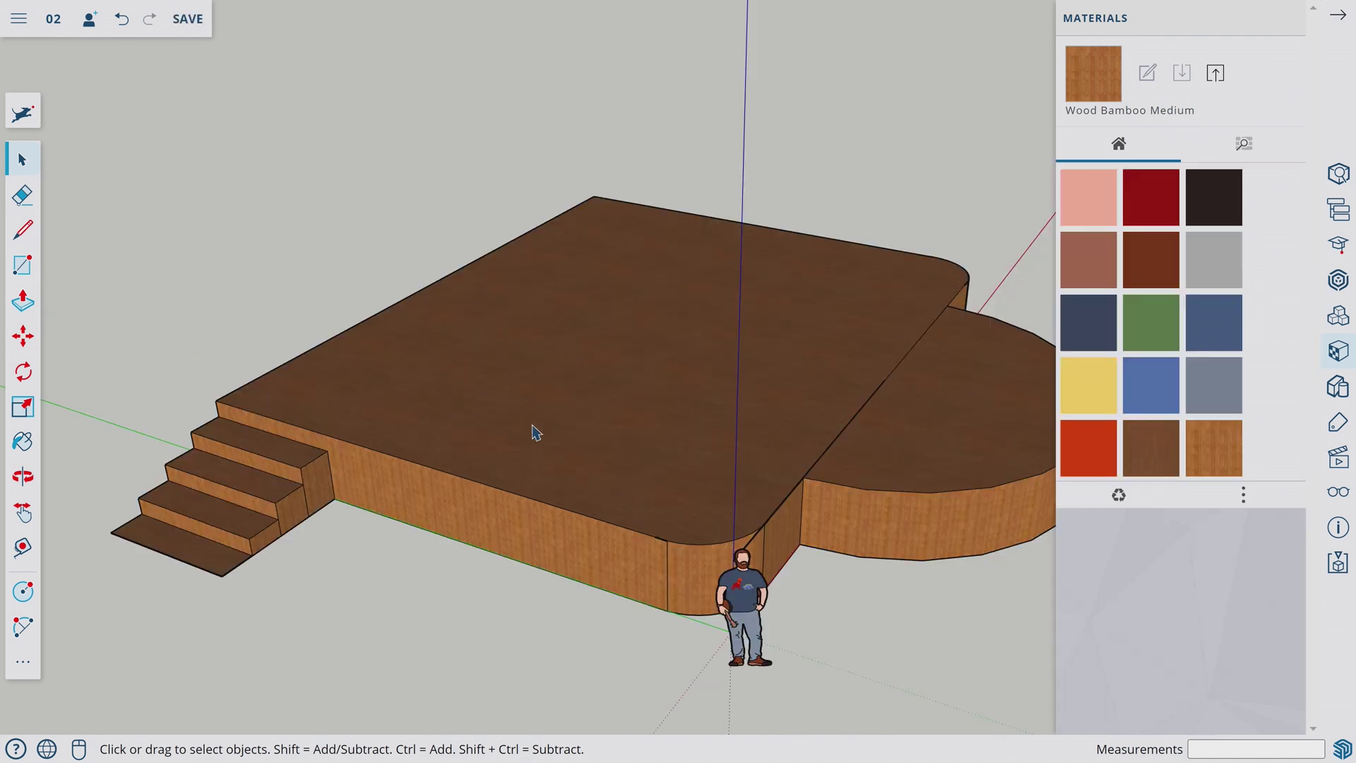
- Import WP 4- sZ Zen.png as an image and place it on the stage top from the staircase corner to the extension's far endpoint
double_click(533, 426)
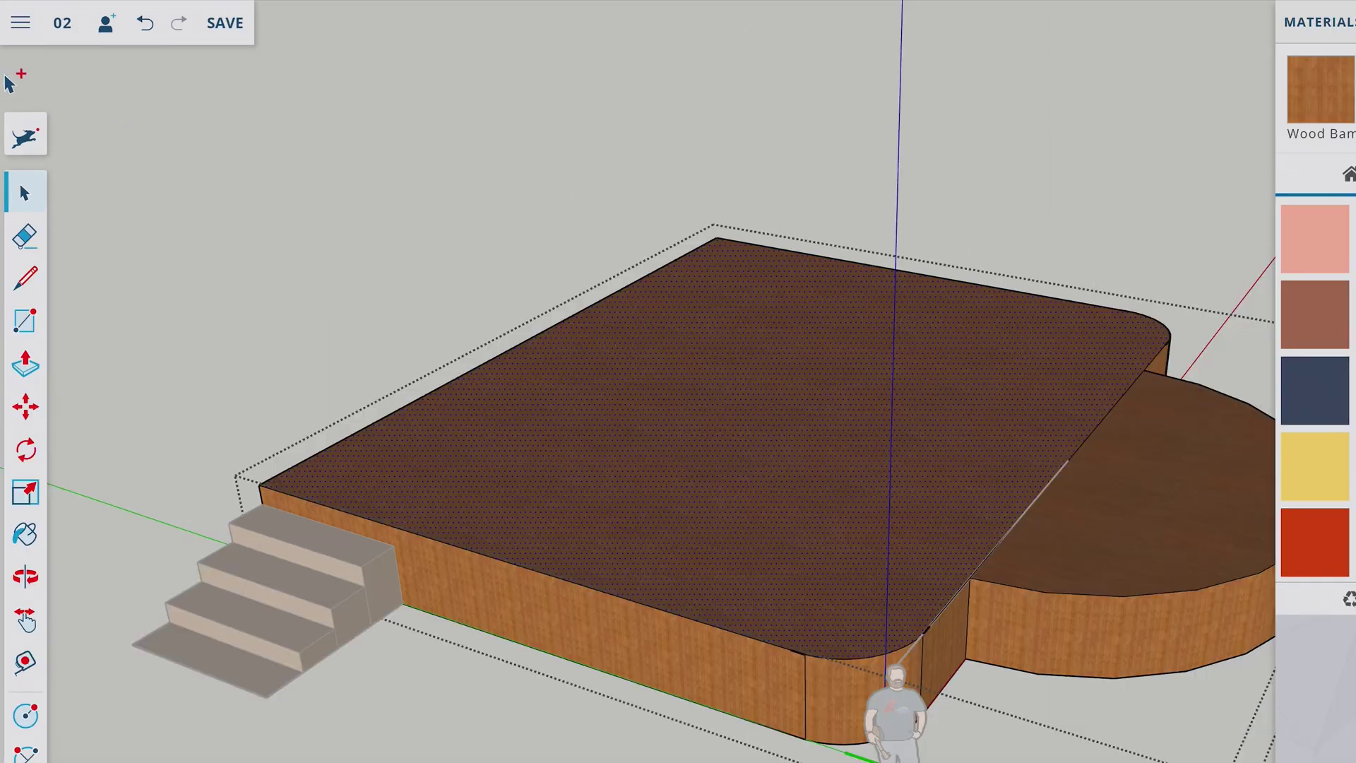
click(18, 18)
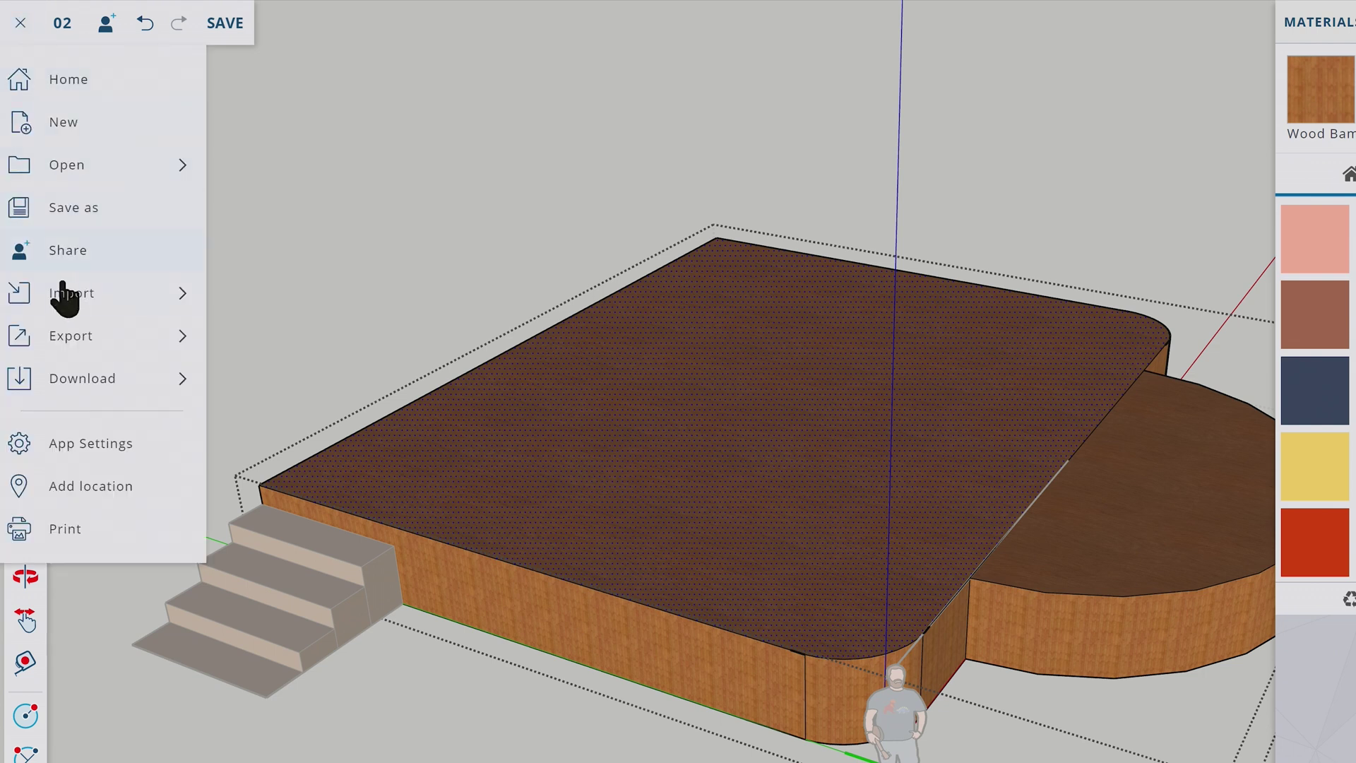
mouse_move(139, 294)
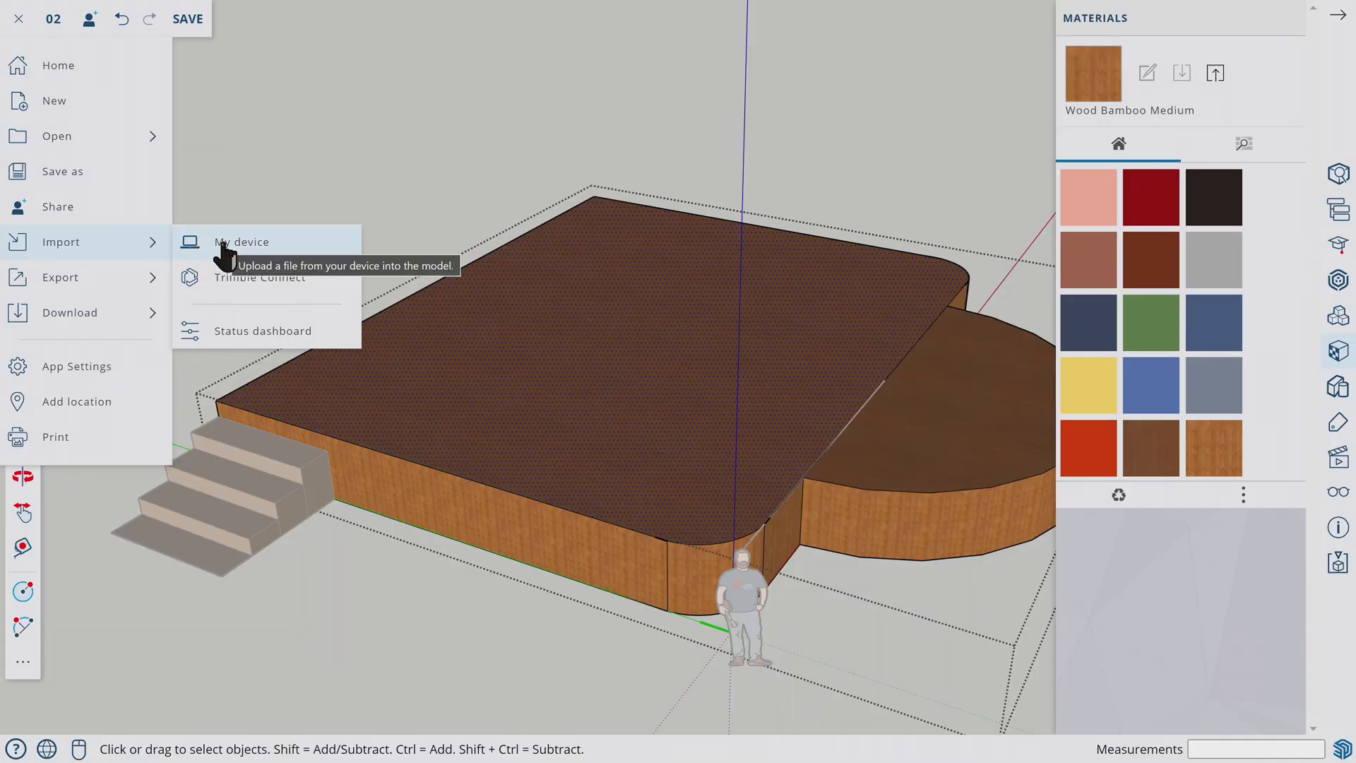
click(223, 248)
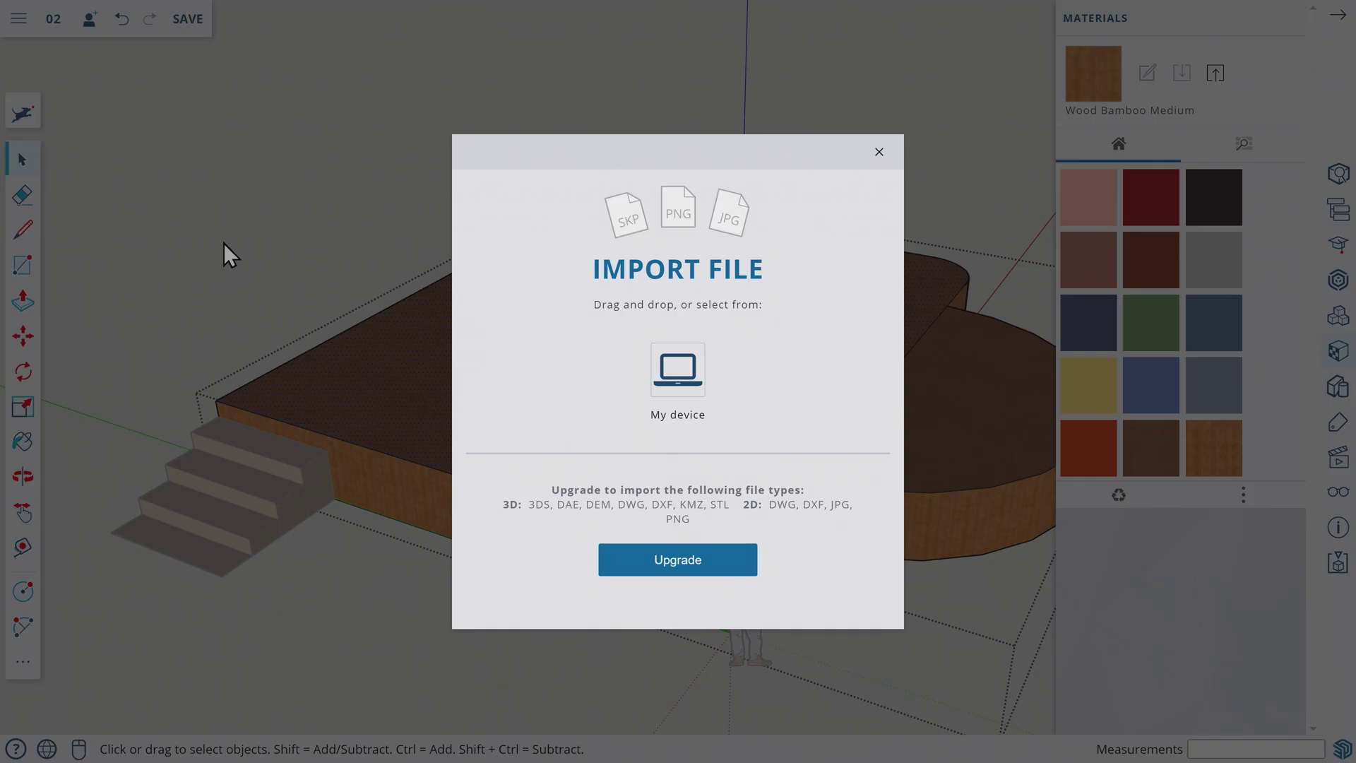
click(655, 373)
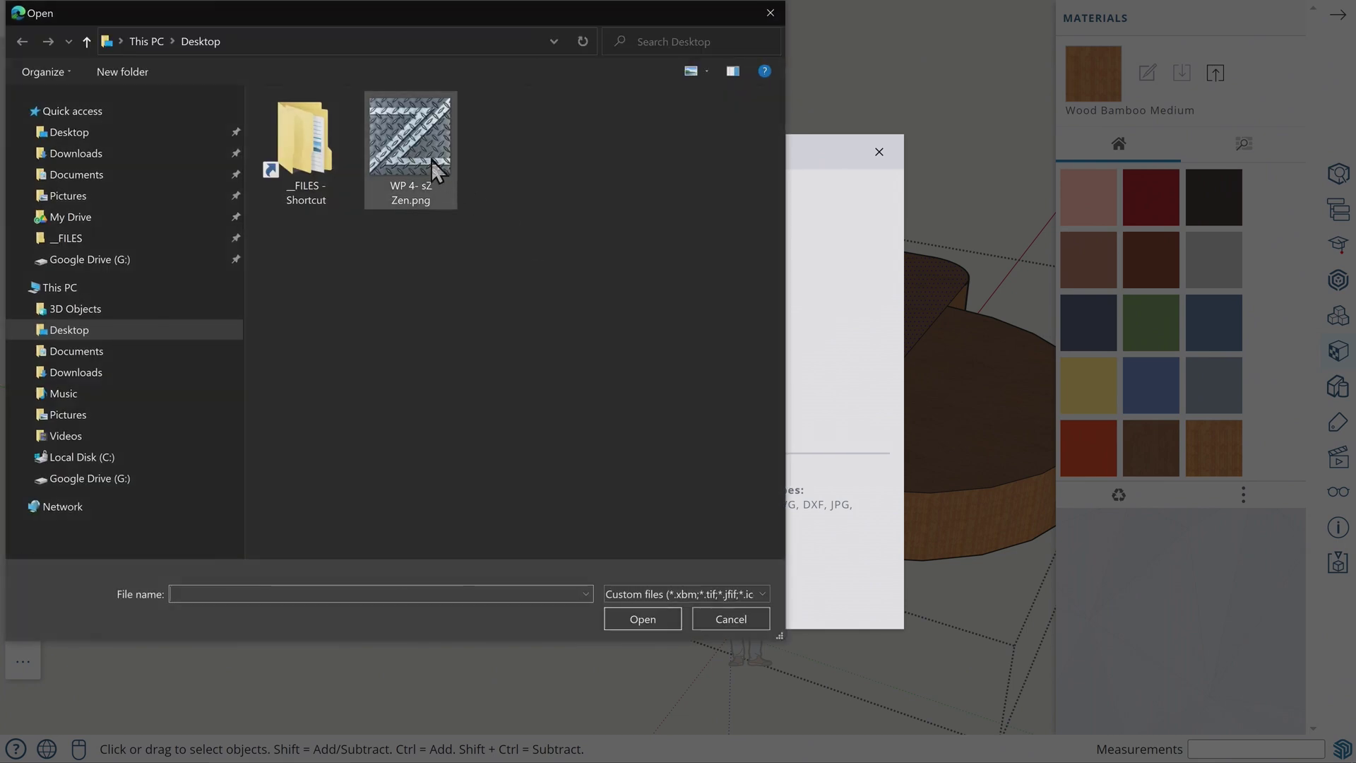
click(432, 168)
key(Return)
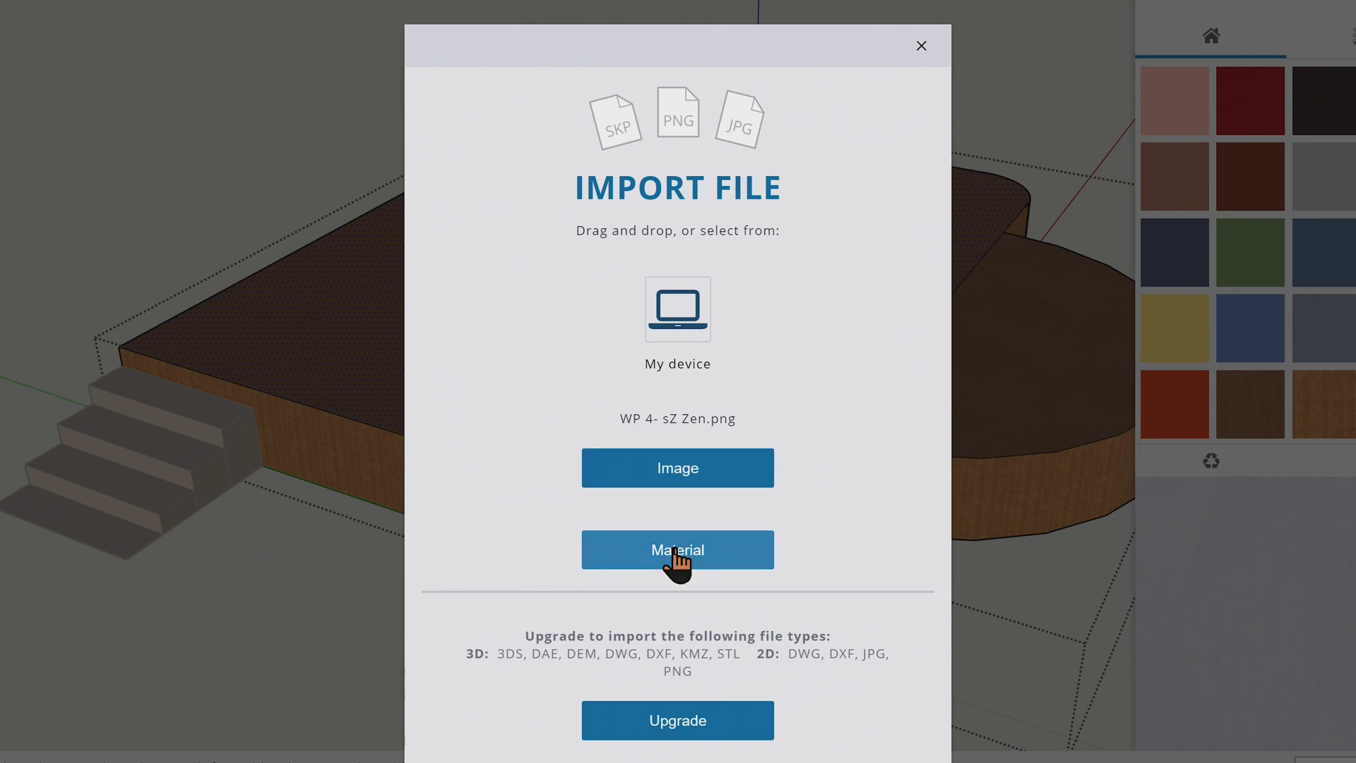
click(685, 470)
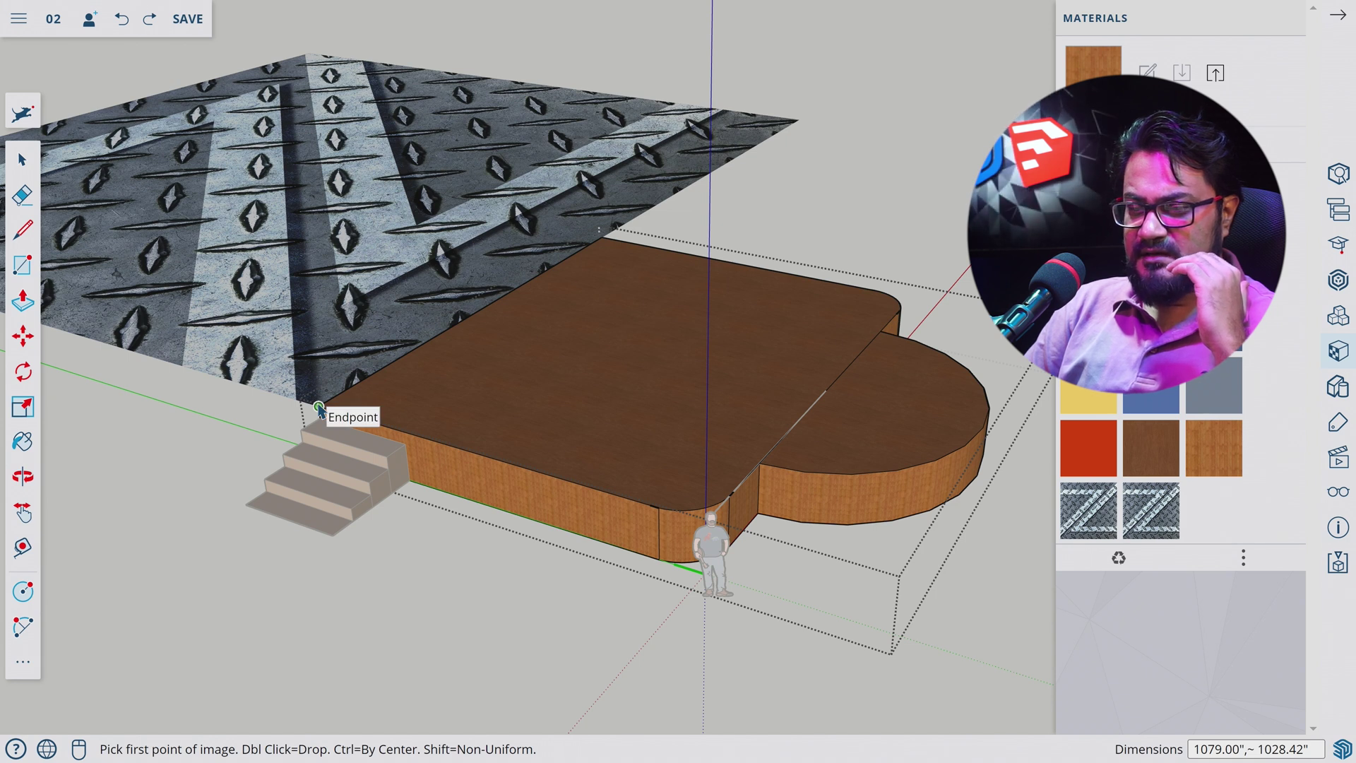
click(318, 409)
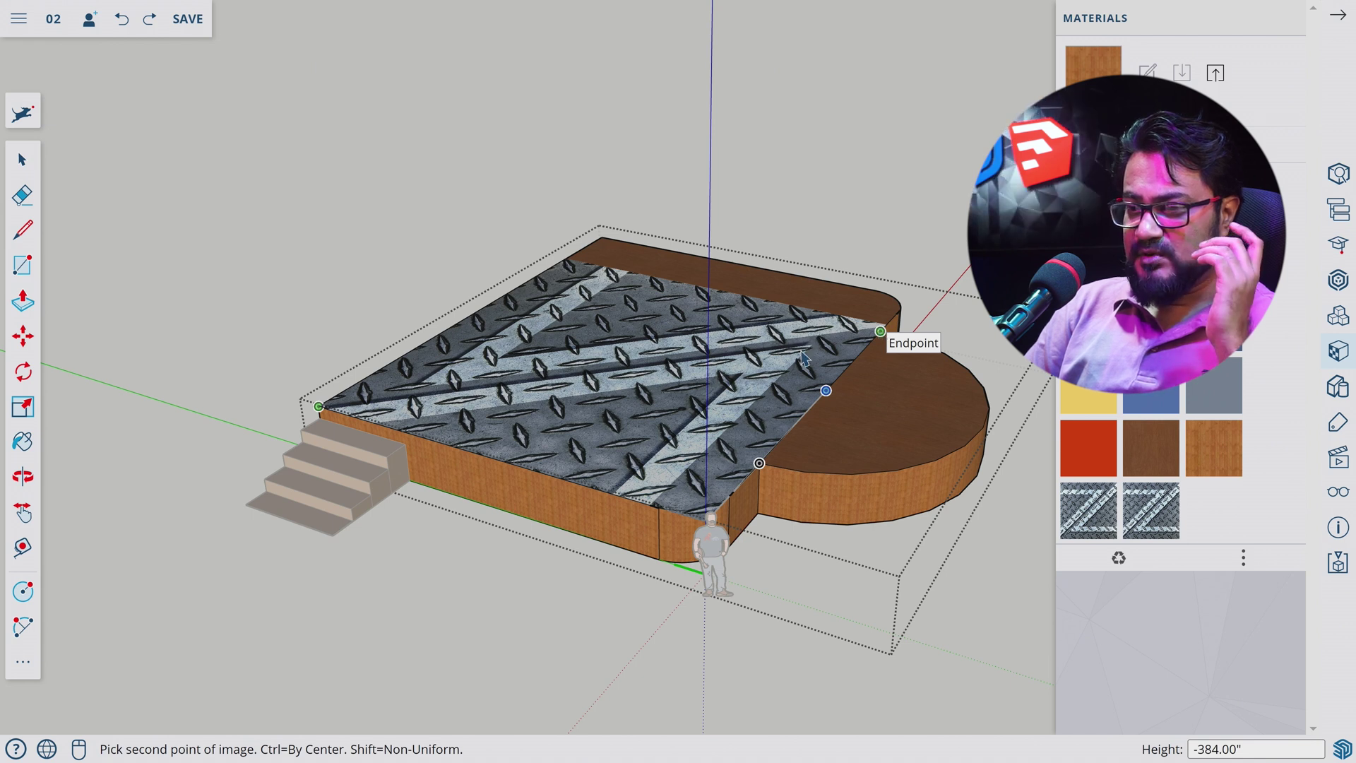
click(879, 331)
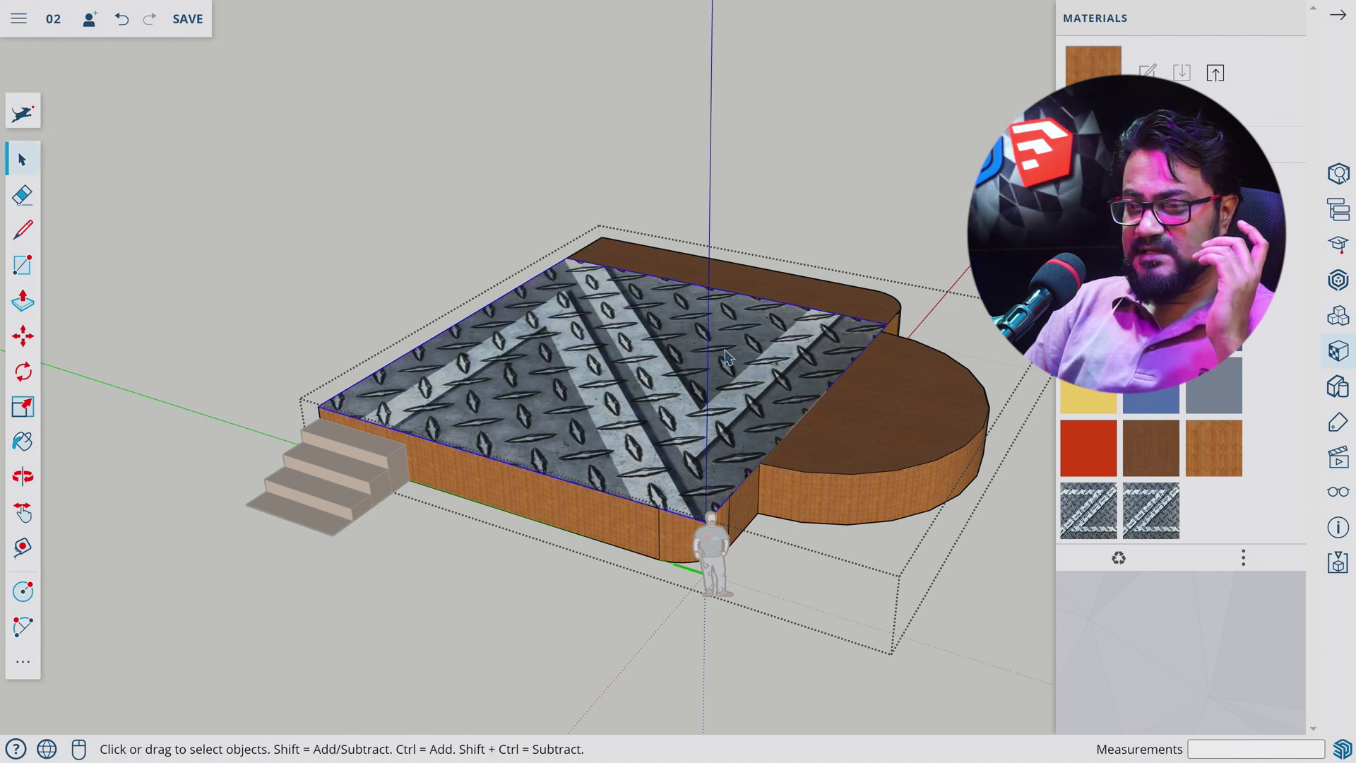
- Try to move the placed image off the stage top, and undo both the move and the image placement
key(m)
click(693, 394)
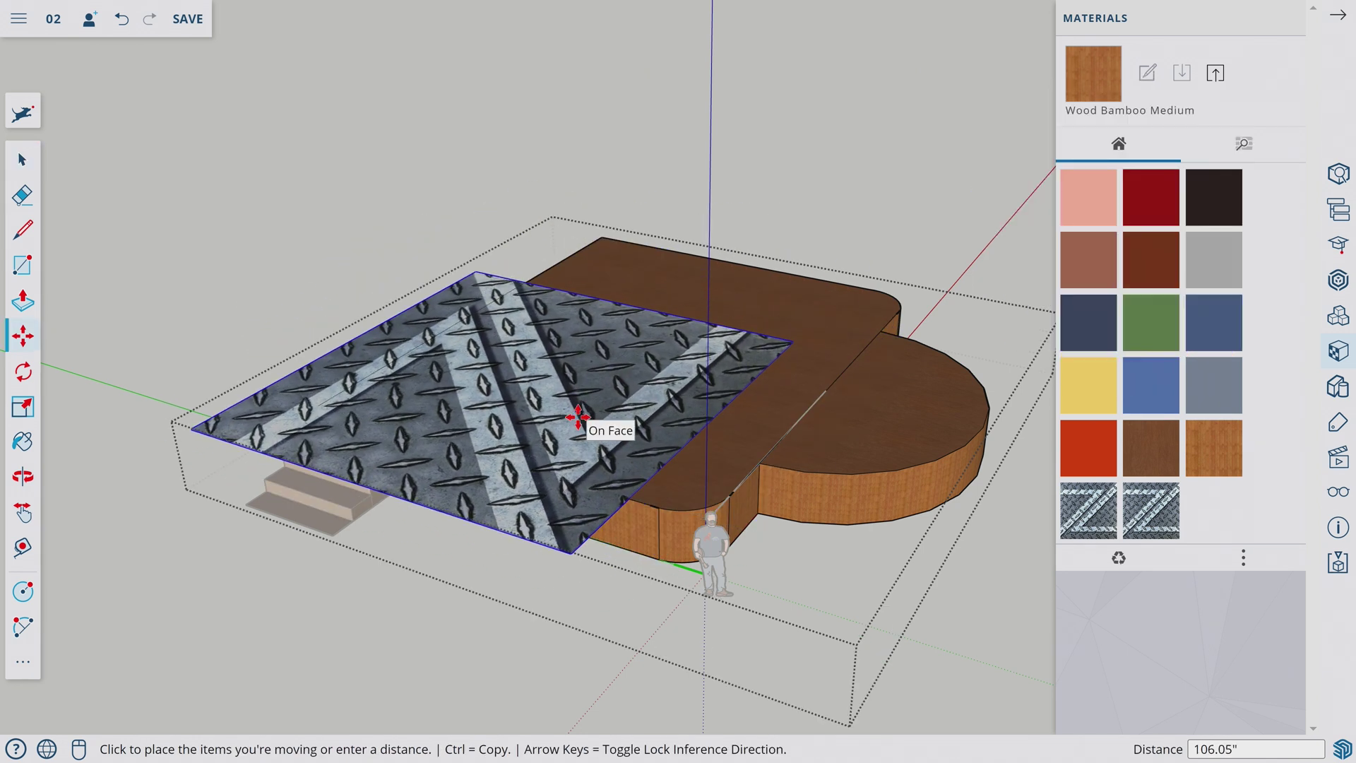
key(ctrl+z)
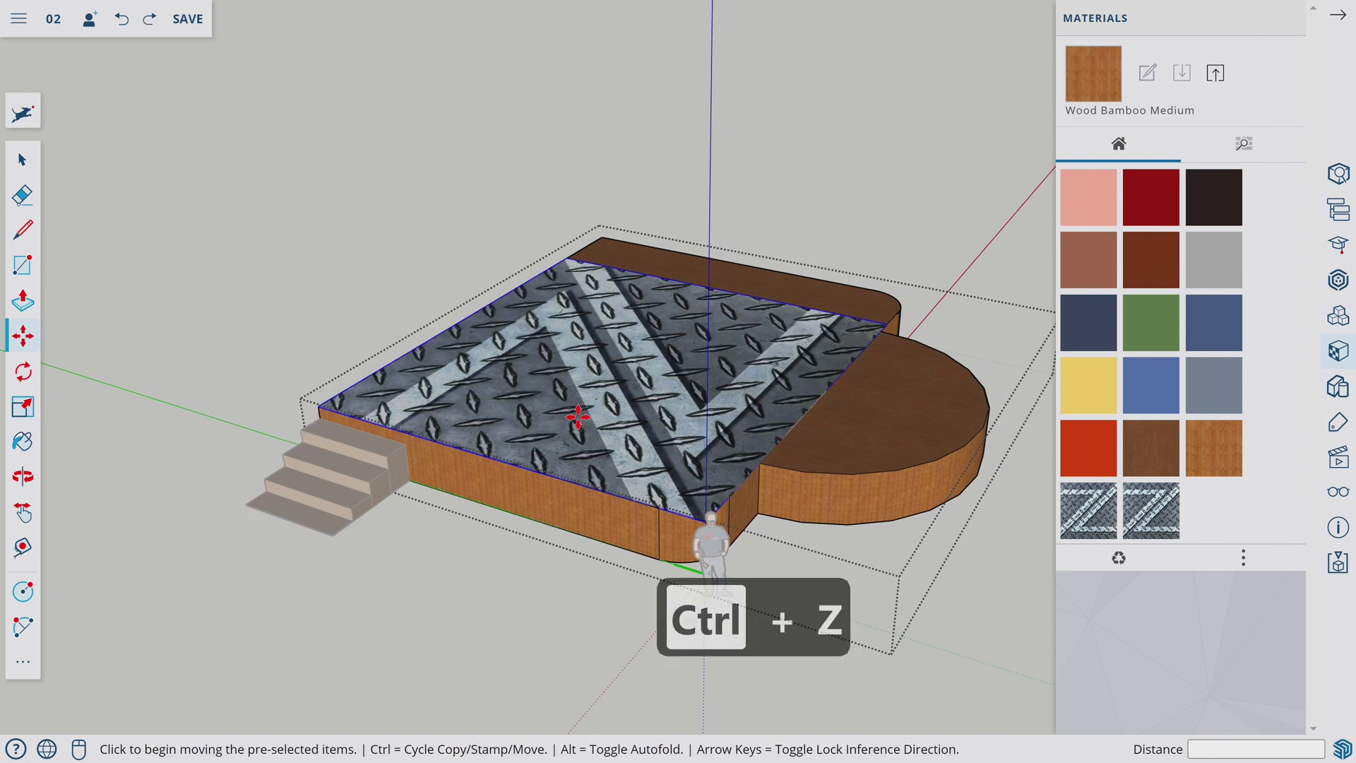
key(ctrl+z)
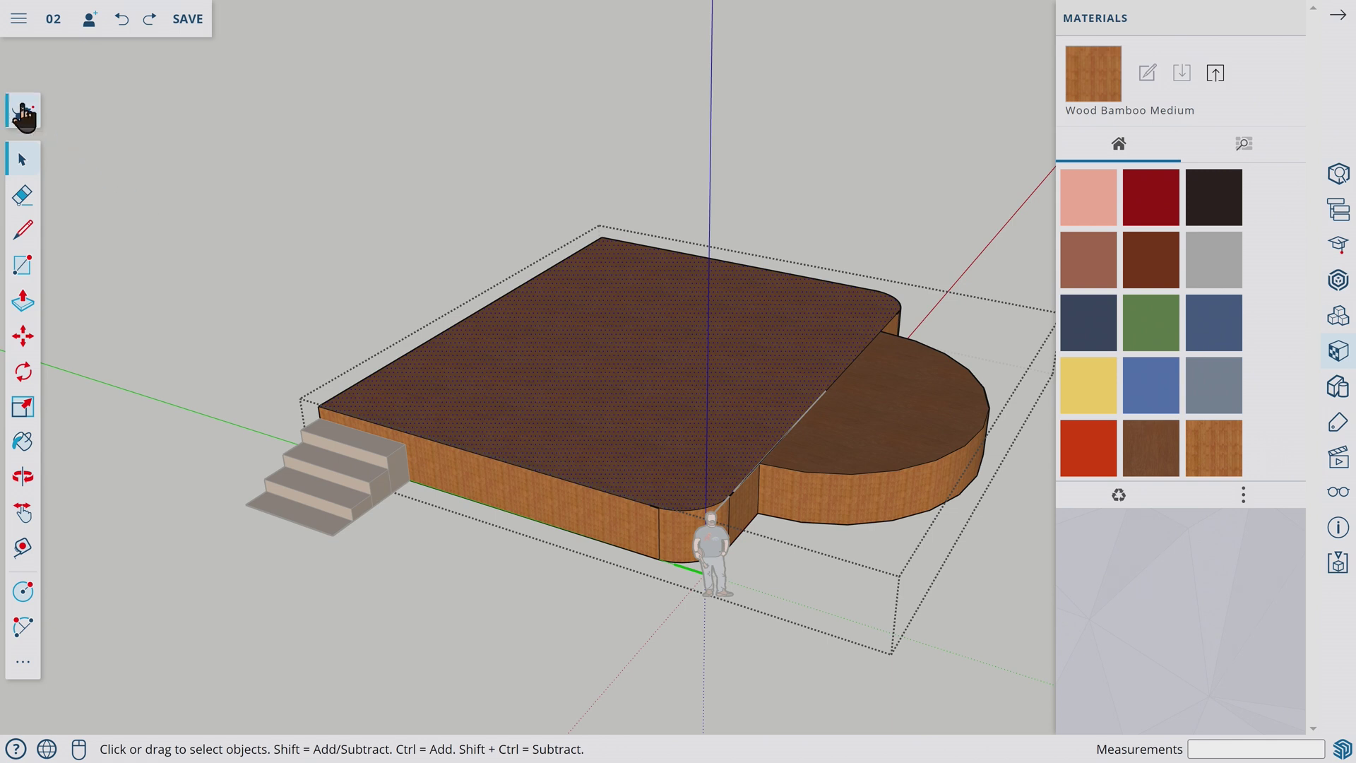
- Import WP 4- sZ Zen.png as a material and fit it over the stage's main top face, starting from the corner by the staircase
click(17, 18)
click(67, 244)
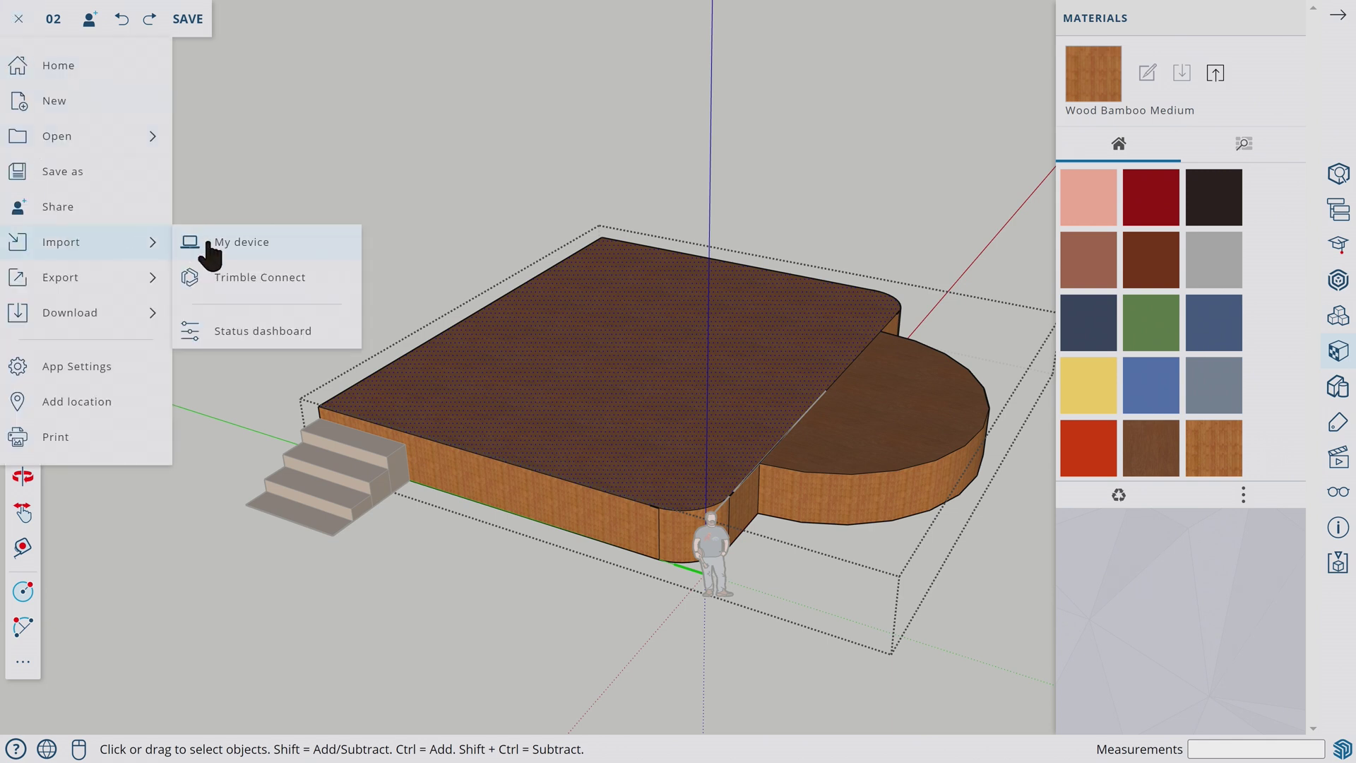
click(212, 253)
click(678, 389)
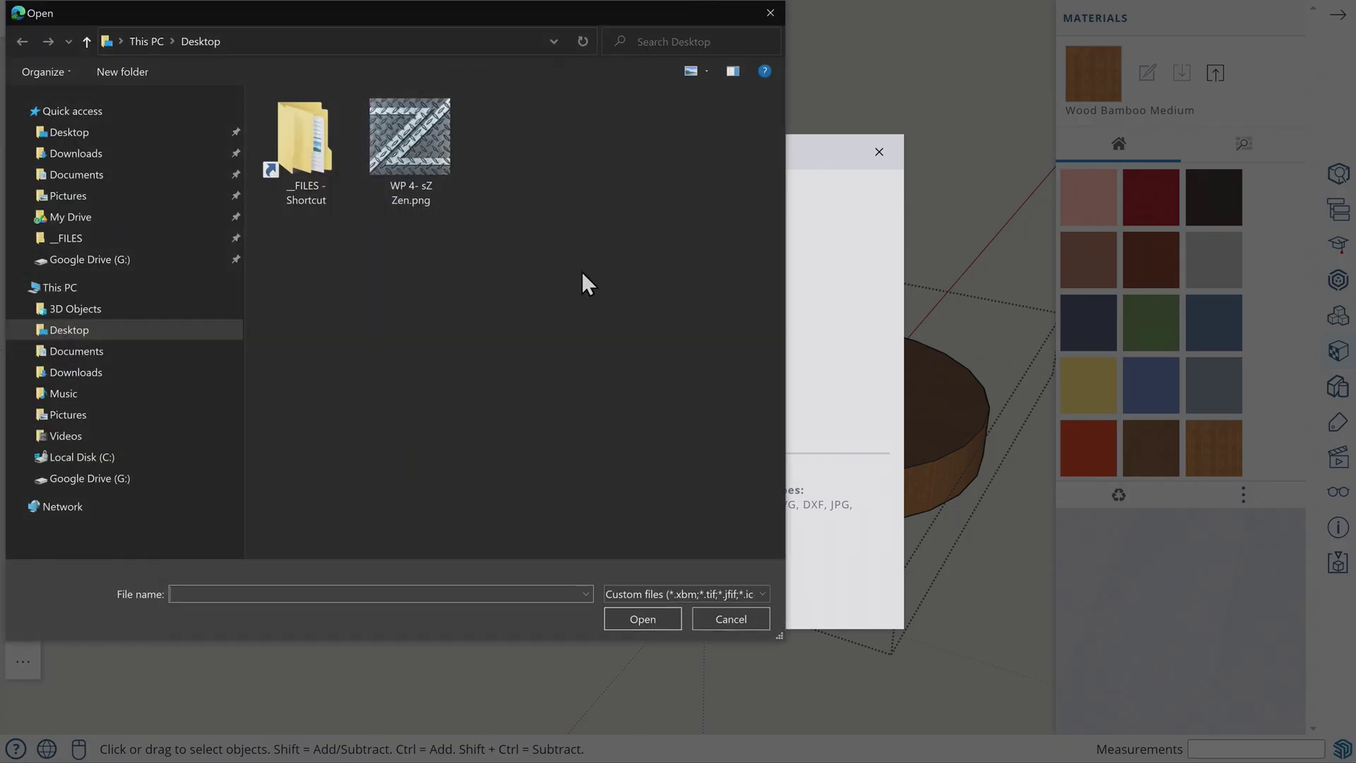
double_click(415, 132)
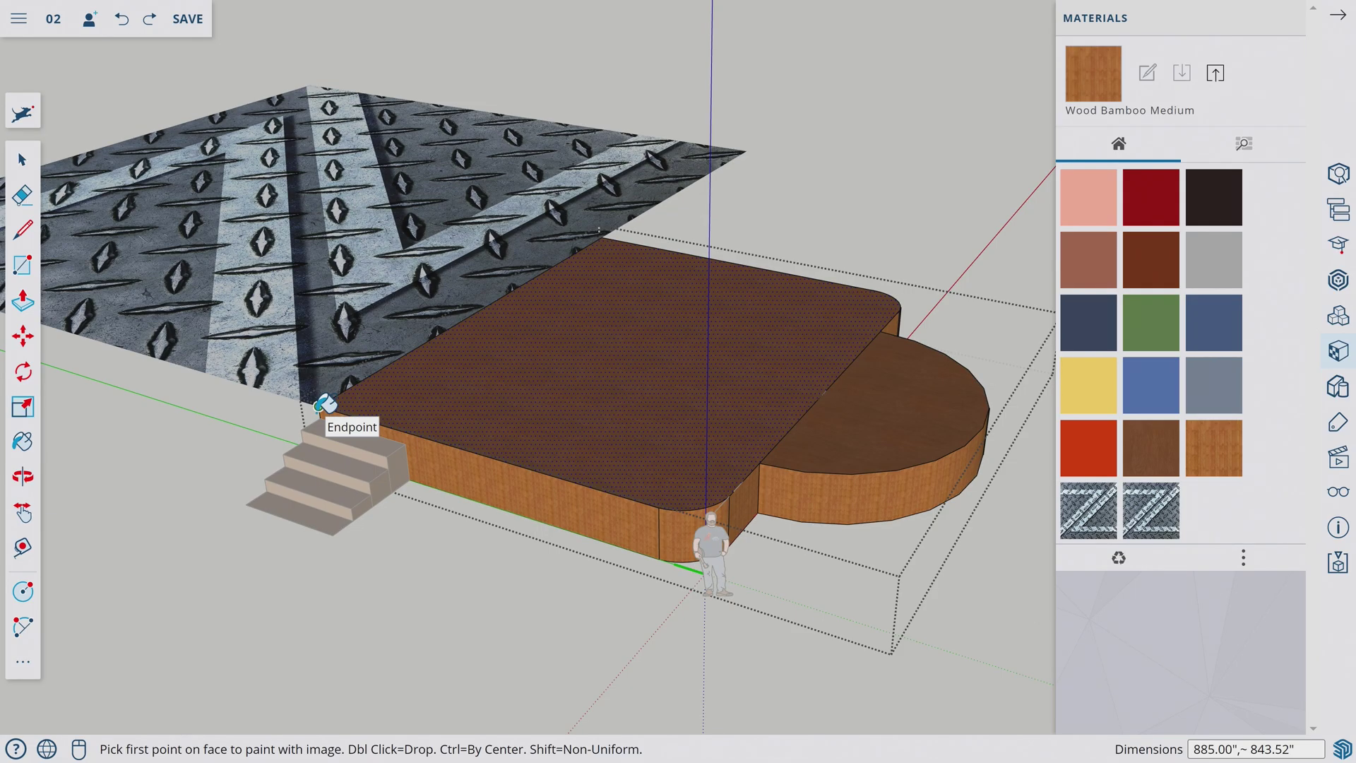
click(319, 405)
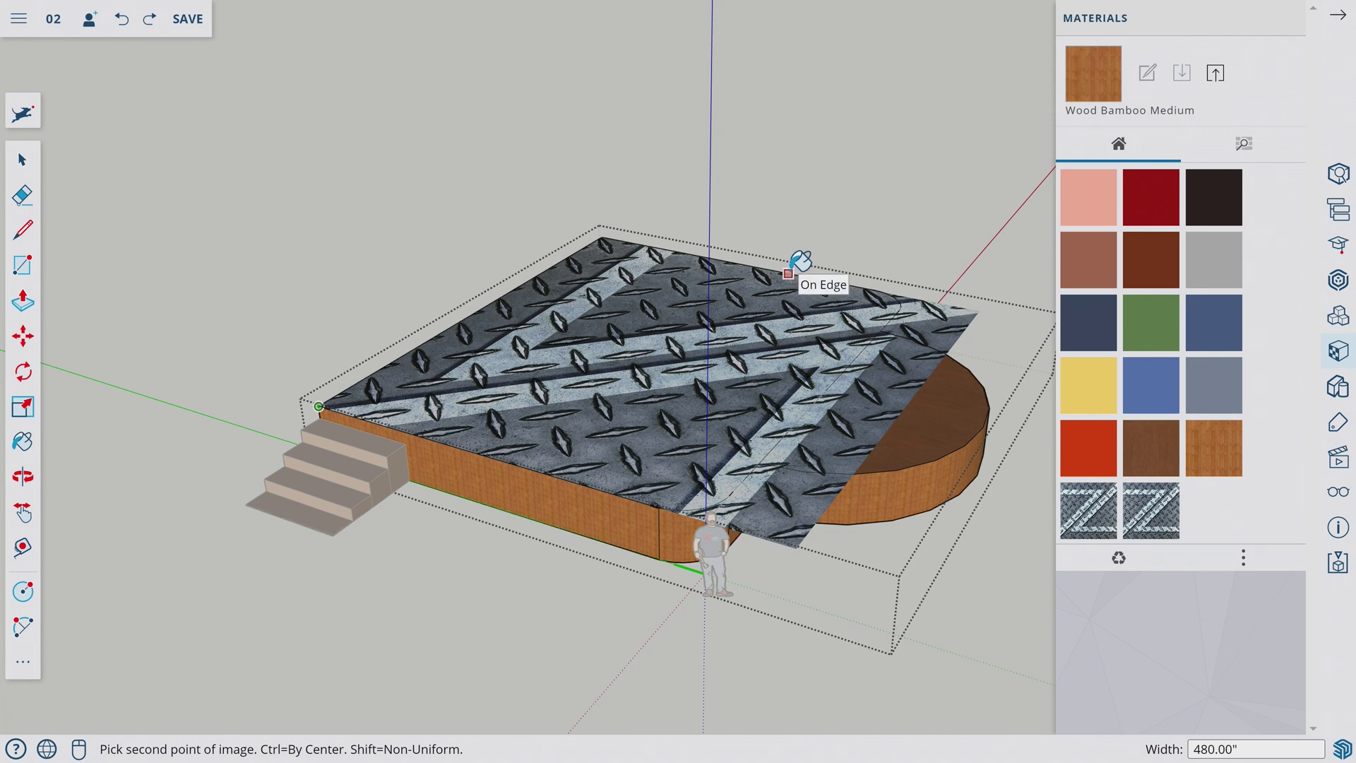
click(739, 311)
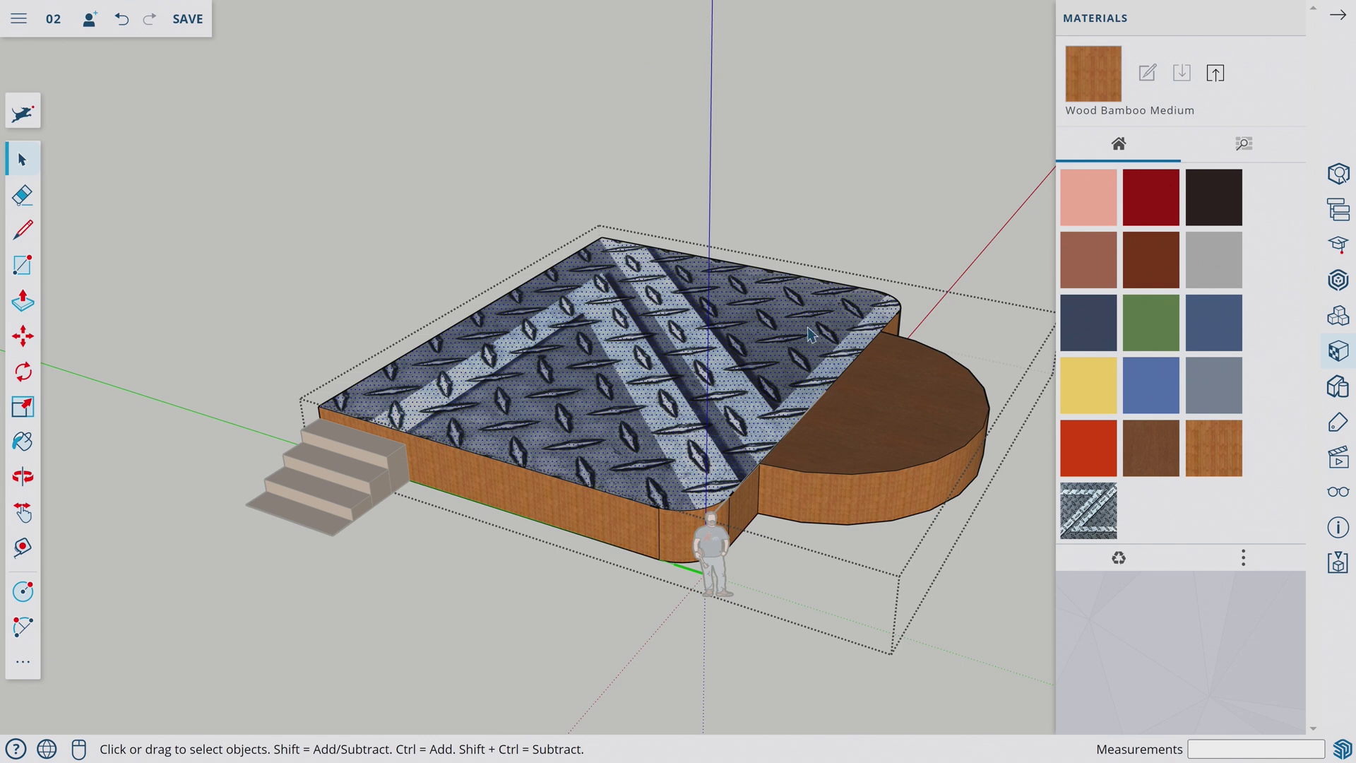
- Sample the metal plate texture from the stage's main top face and paint the semicircular extension's top with it
key(b)
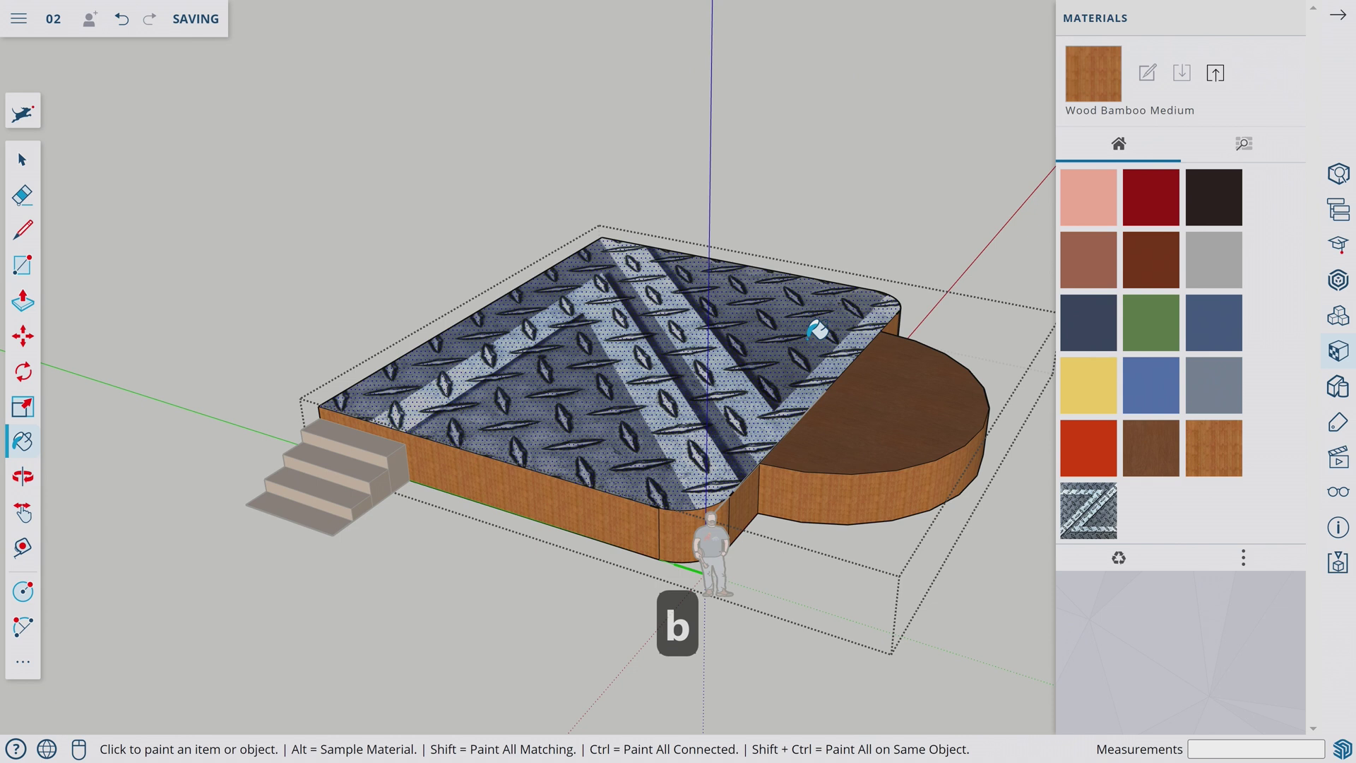
key(alt)
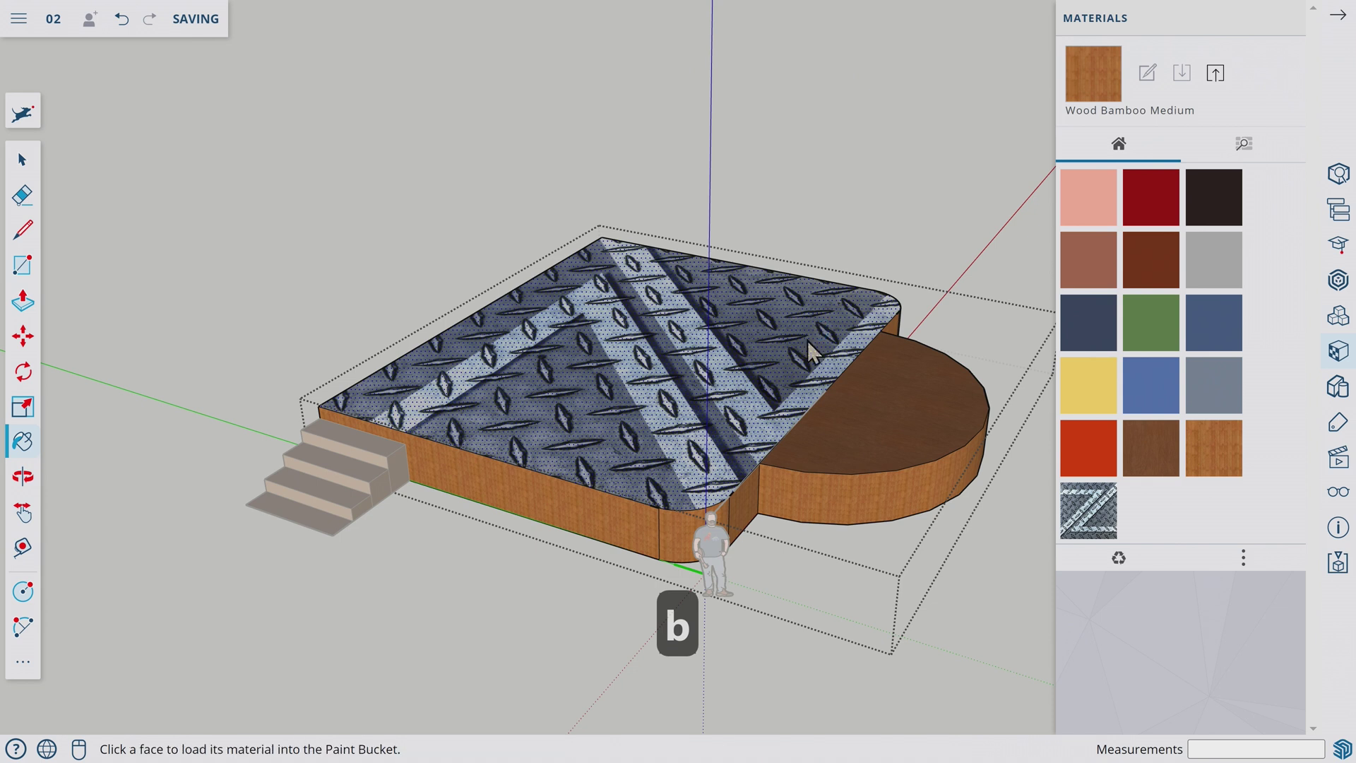
click(807, 339)
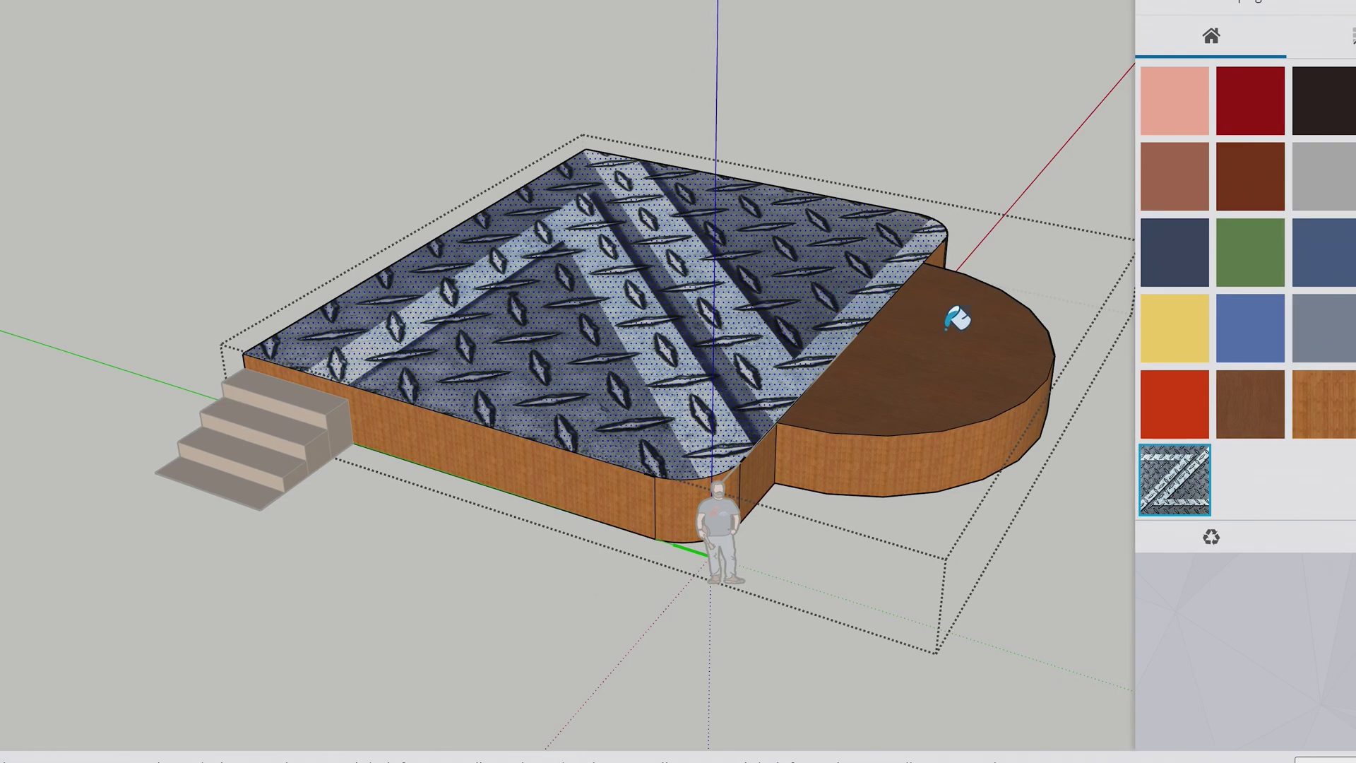
click(950, 324)
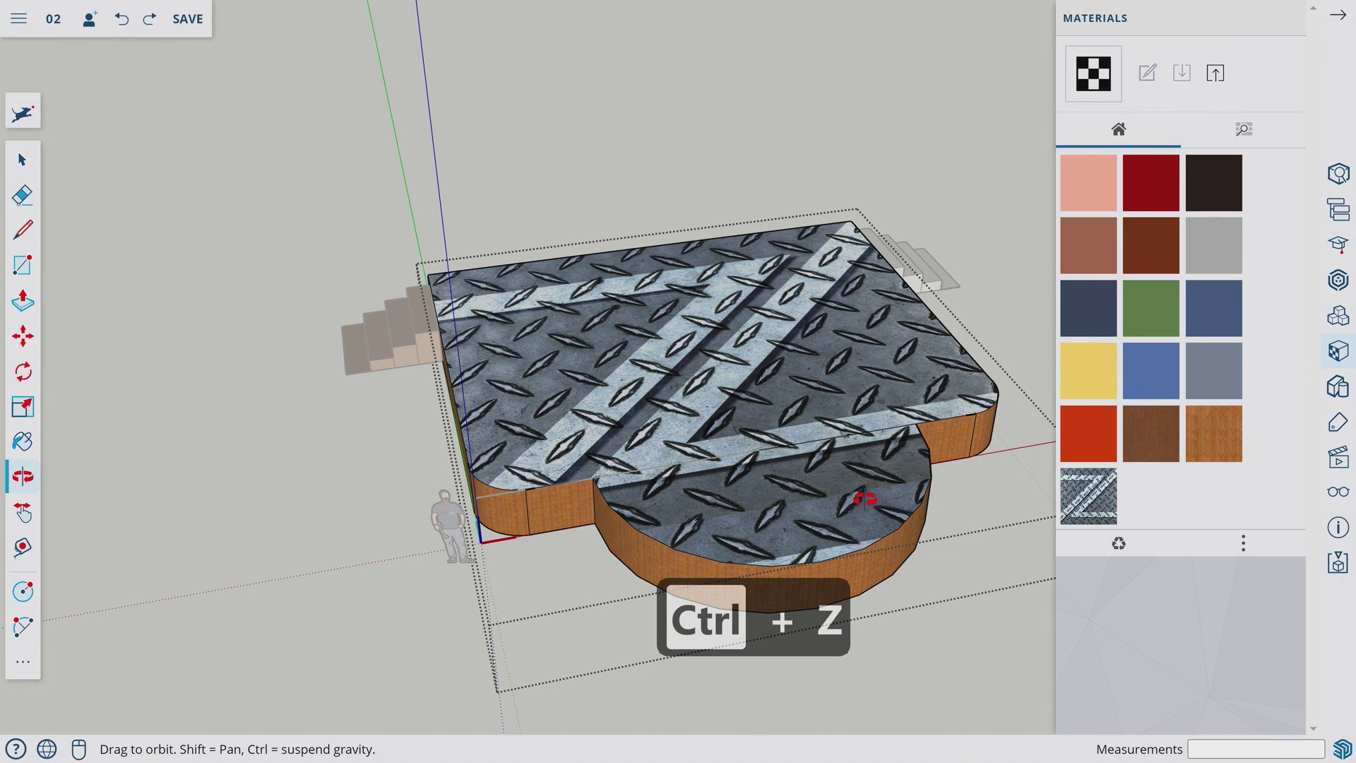
key(ctrl+z)
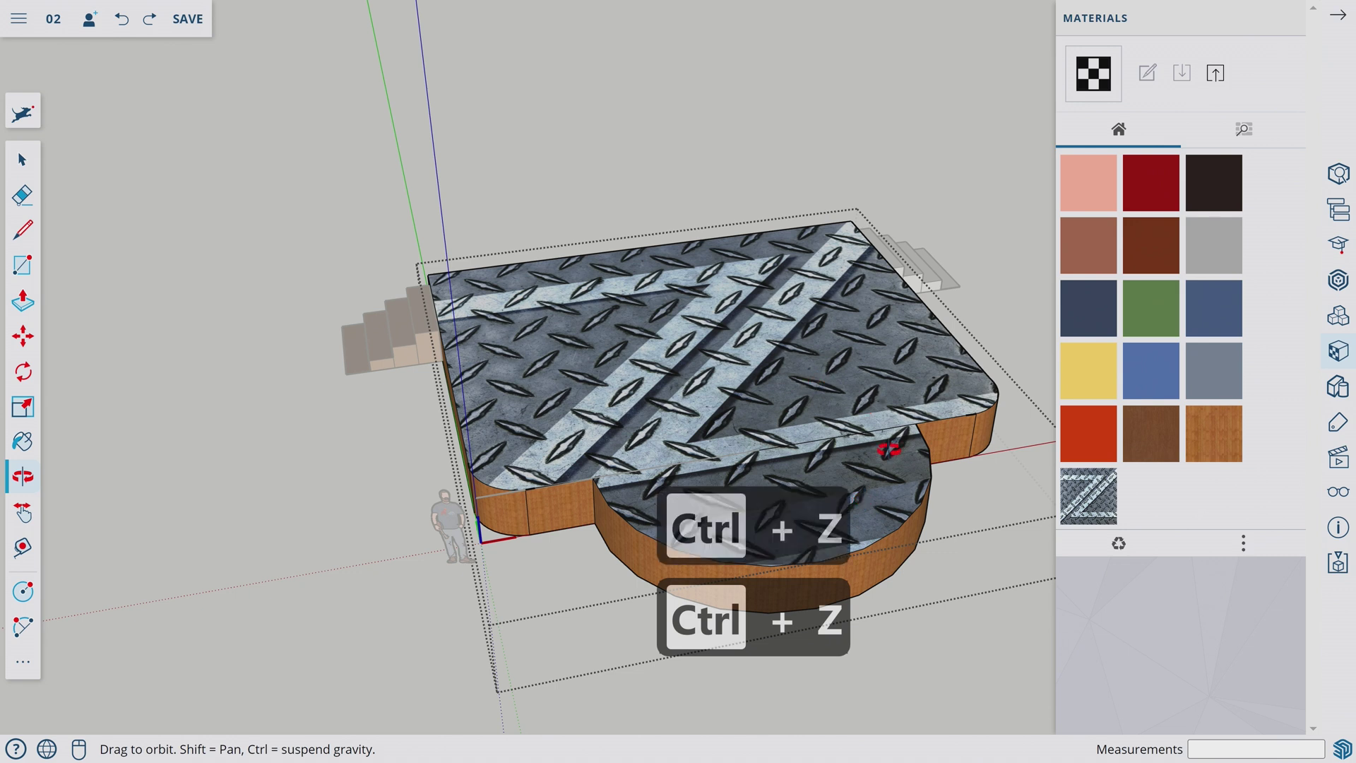